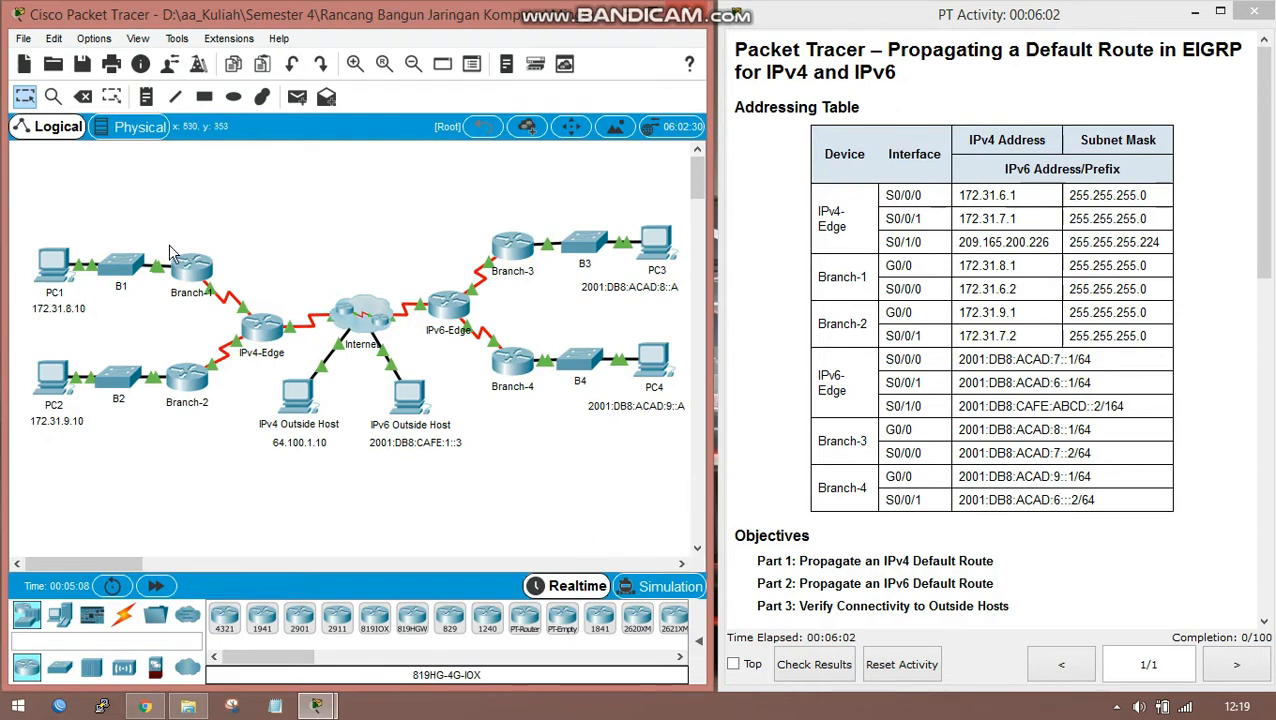
Step: View the user profile details and close them without changing anything
click(94, 38)
click(173, 28)
click(94, 38)
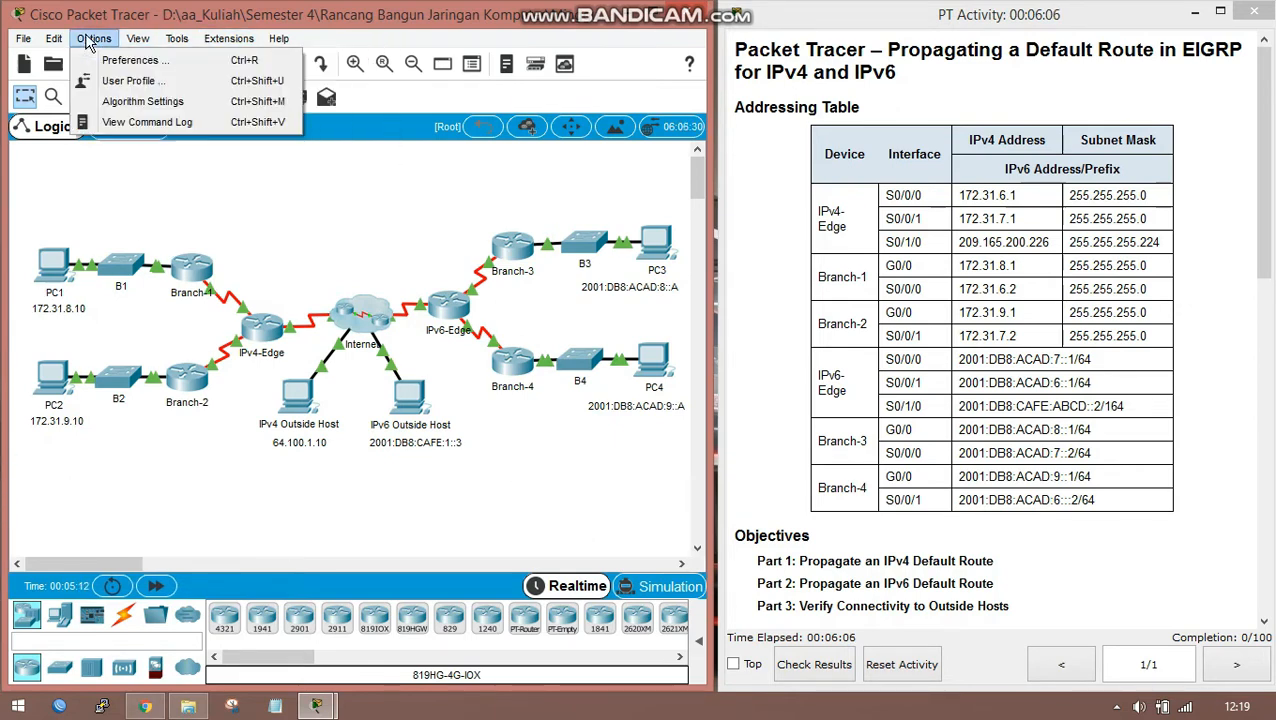
click(95, 81)
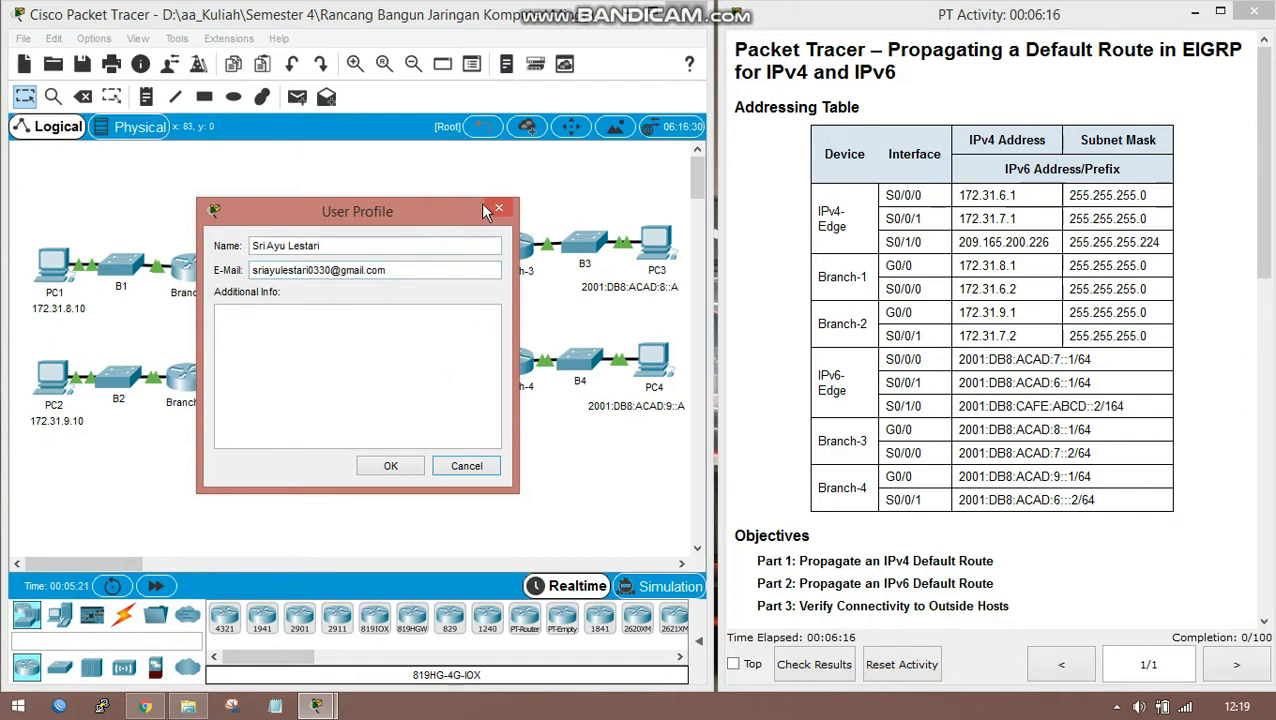
click(497, 209)
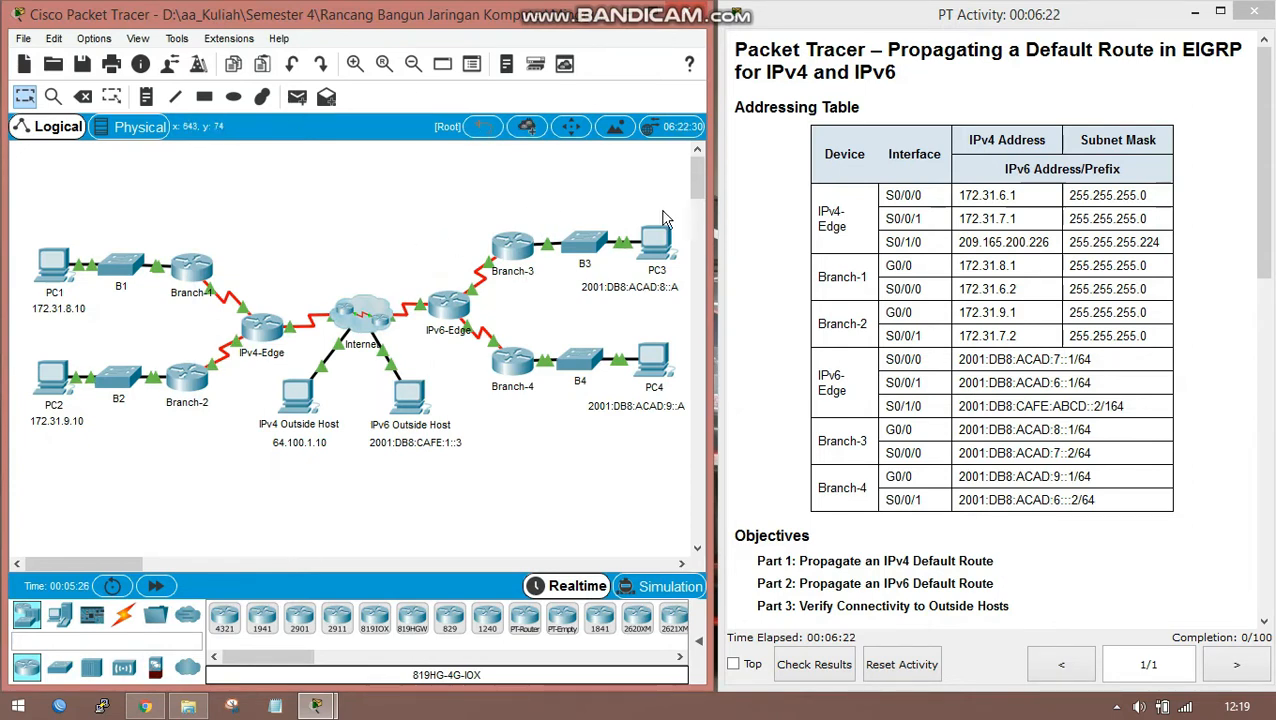
Step: Read the activity's addressing table, objectives, scenario and the Part 1 instructions for propagating an IPv4 default route
click(966, 100)
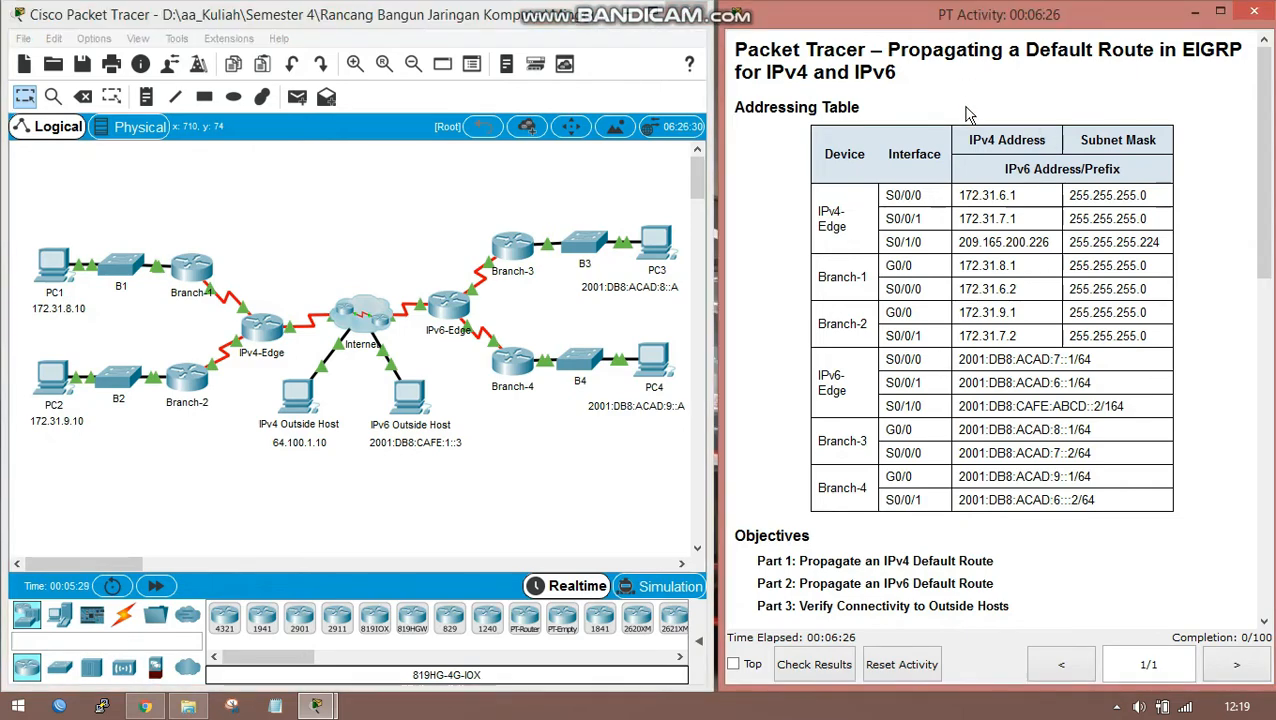
scroll(966, 113, down, 5)
scroll(772, 237, up, 5)
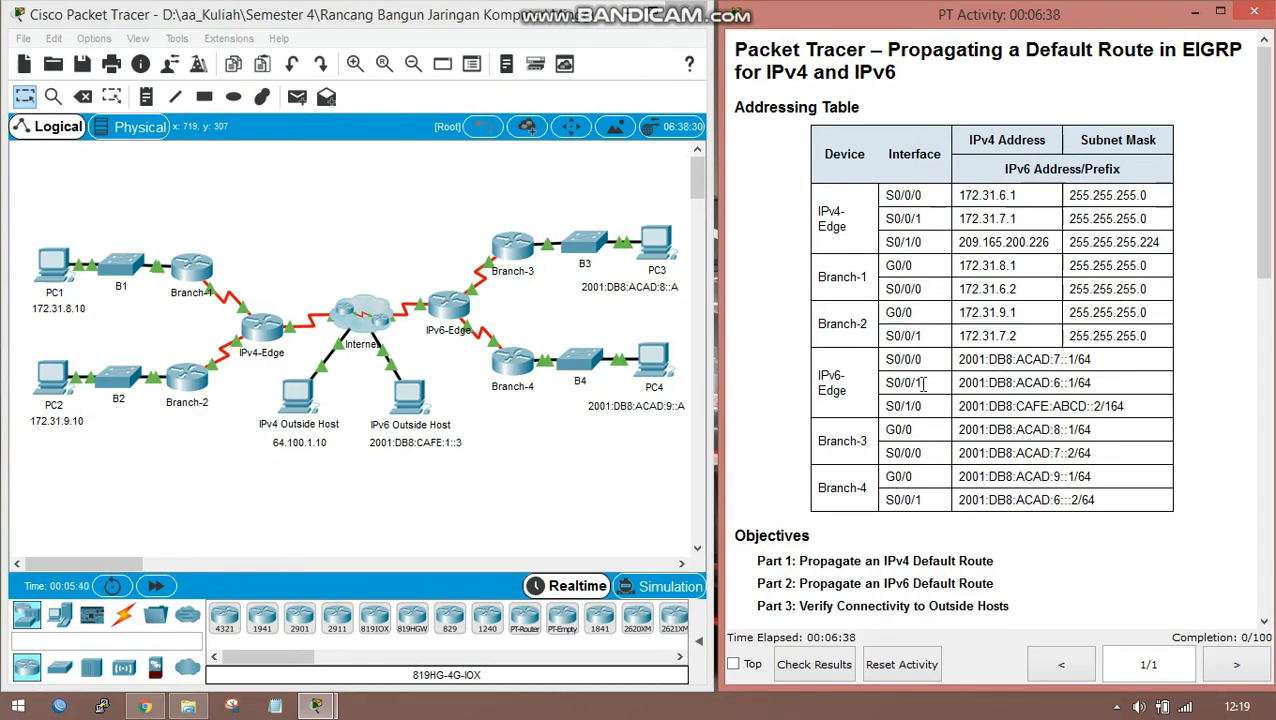
scroll(924, 383, down, 5)
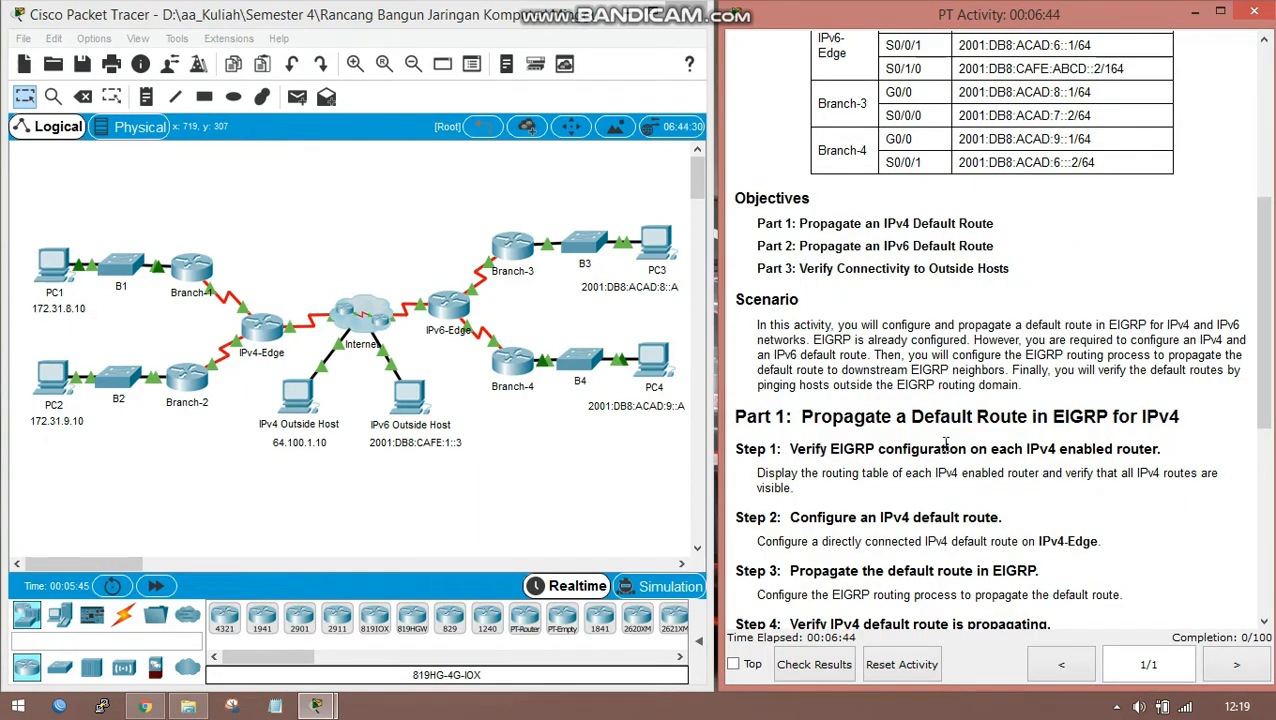
scroll(948, 452, down, 1)
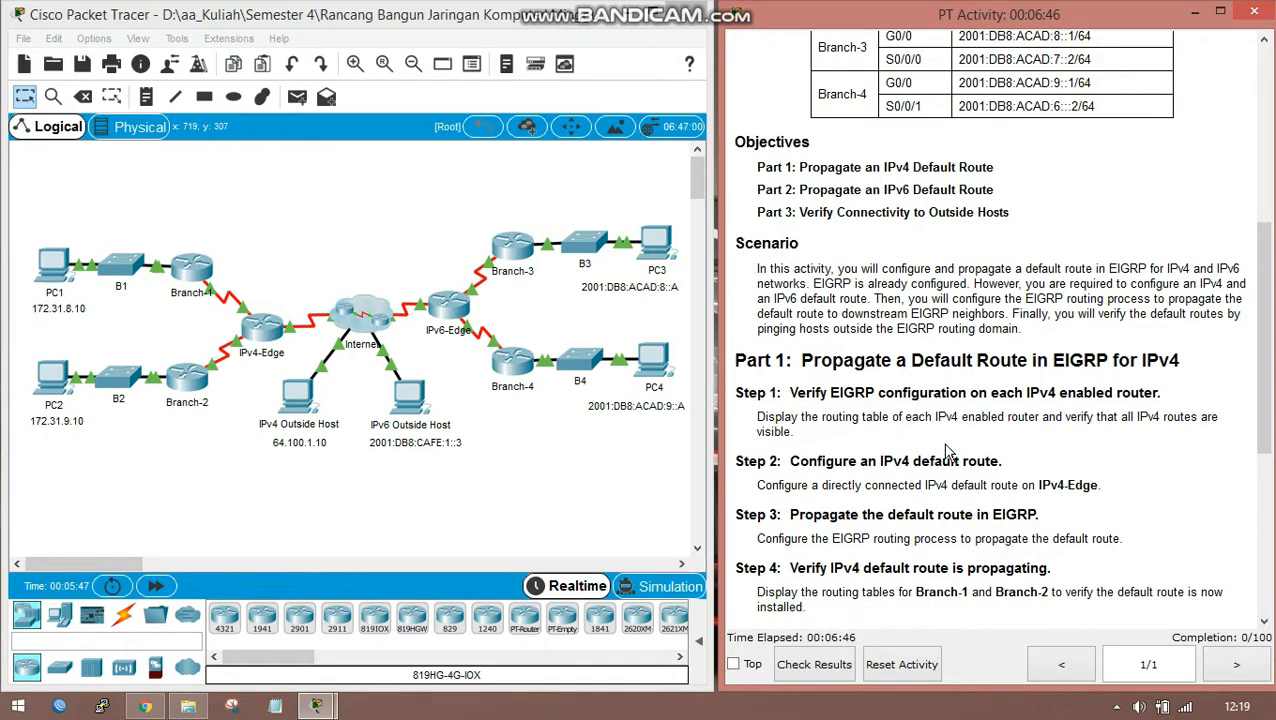
scroll(948, 452, down, 1)
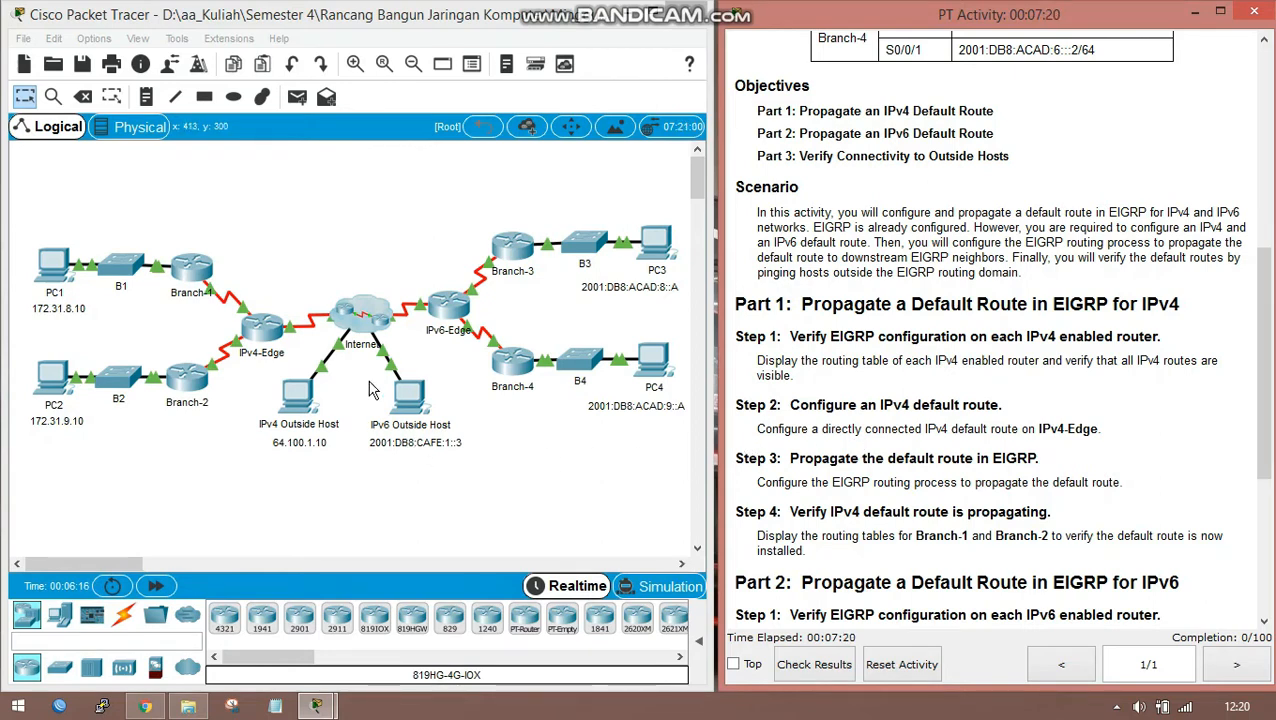
Step: Access the IPv4-Edge router's command line and enter global configuration mode with enable and configure terminal
click(259, 328)
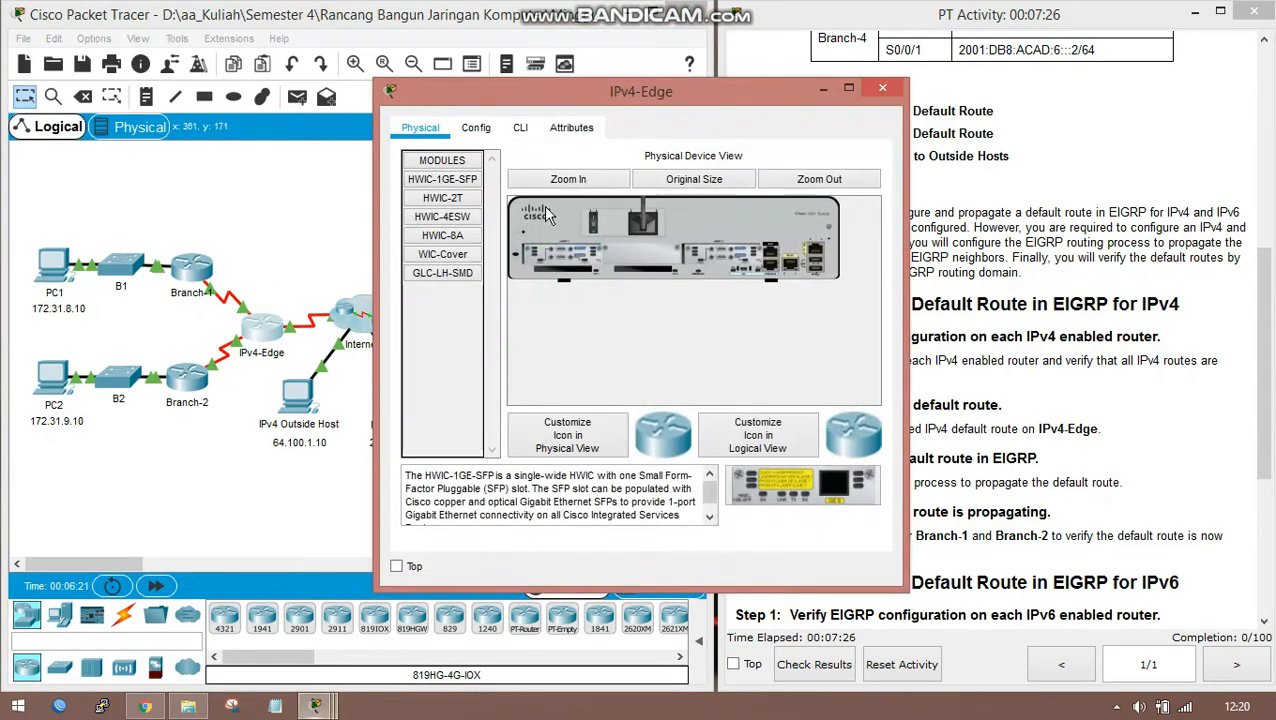
click(513, 138)
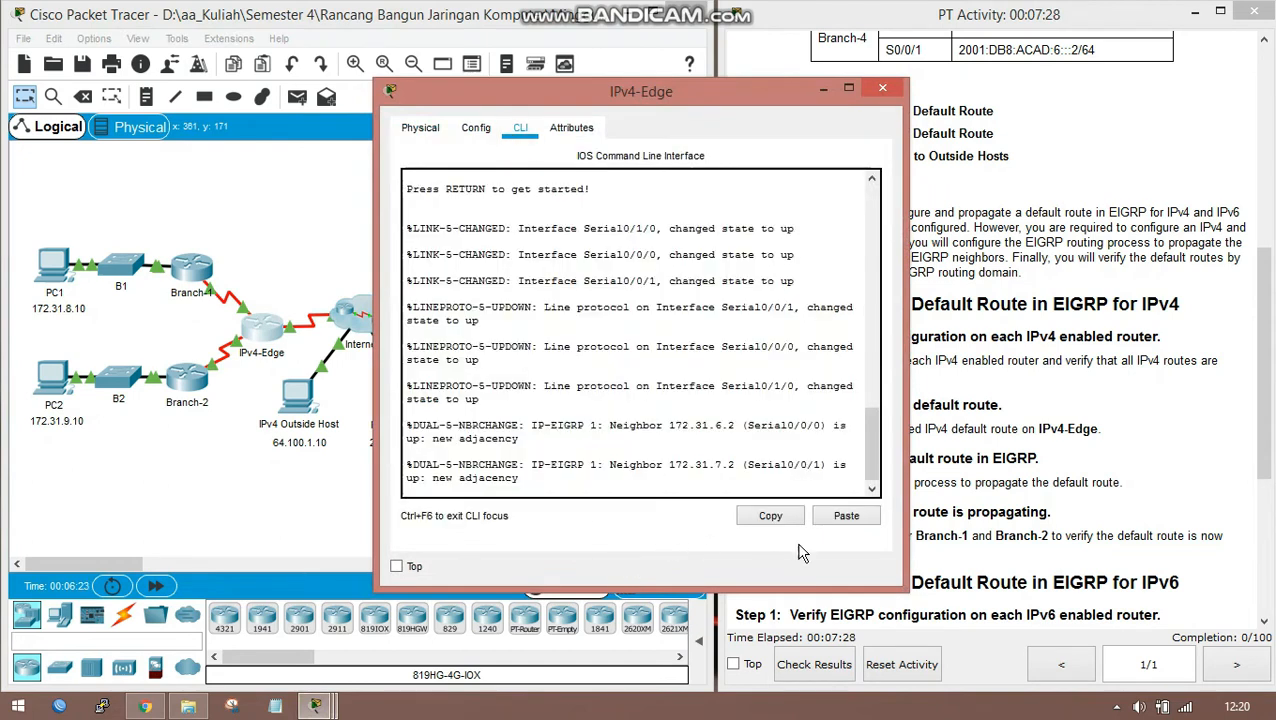
key(Return)
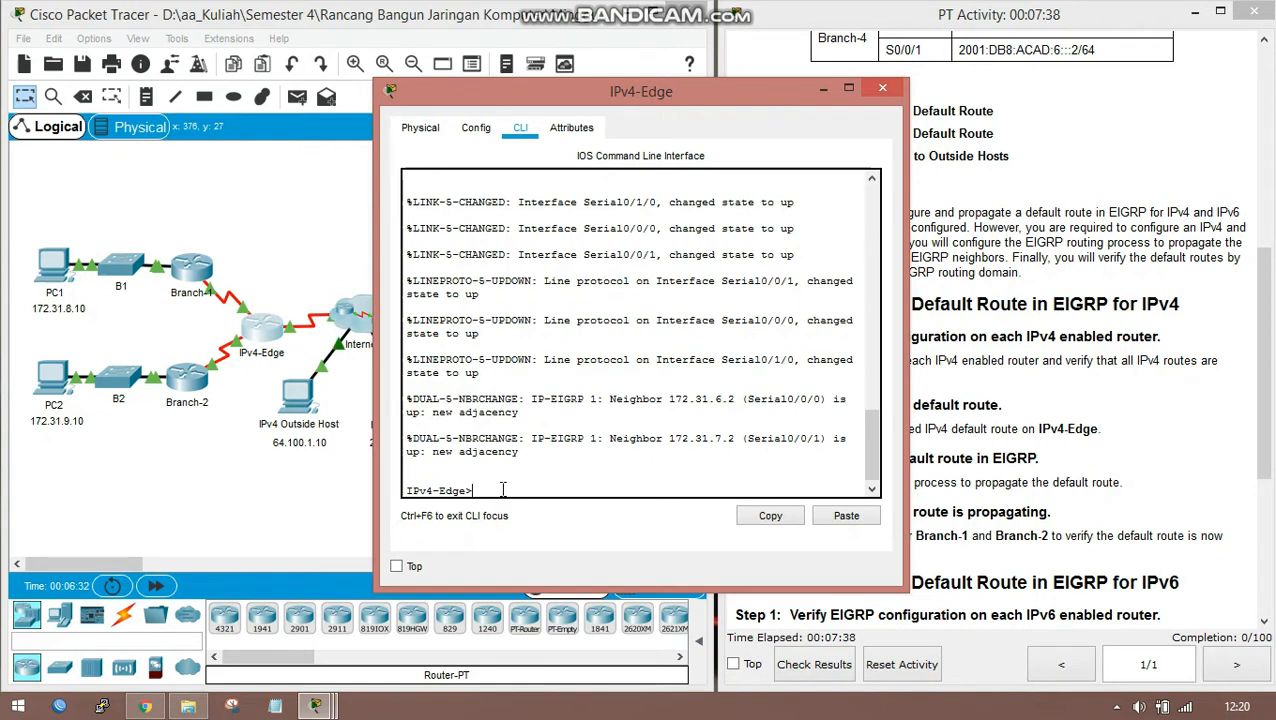
text(enable)
key(Return)
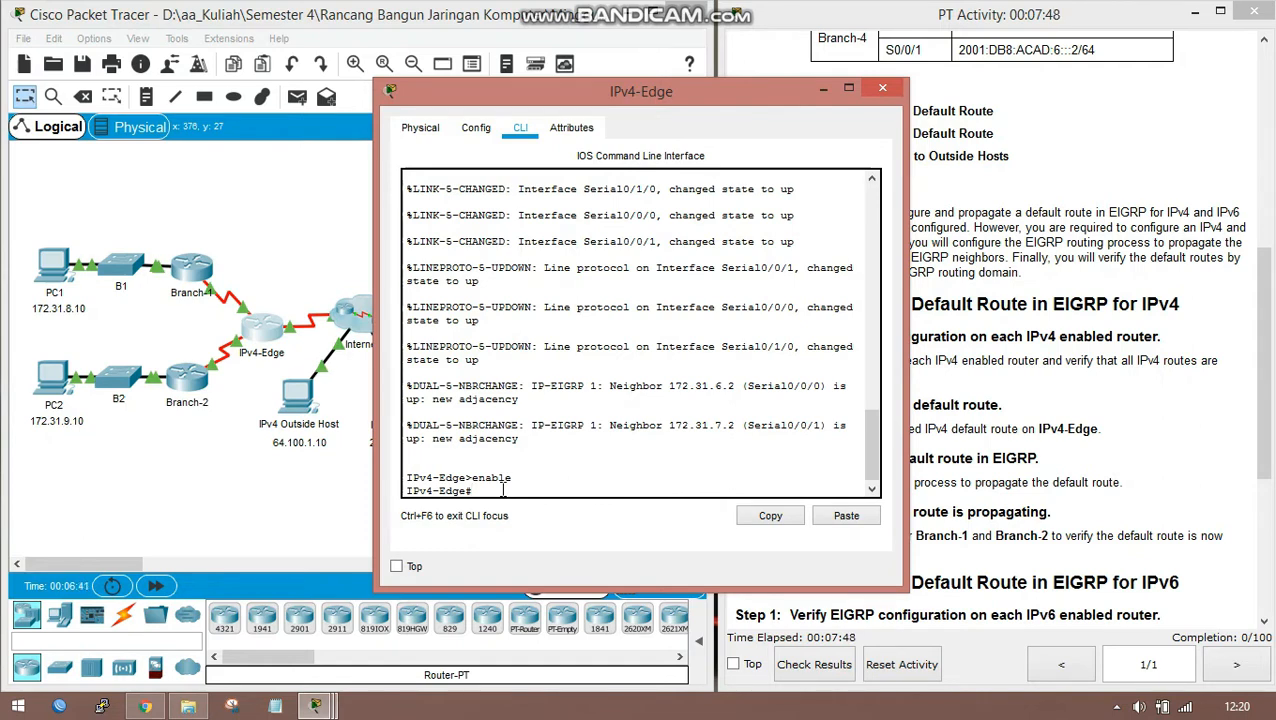
text(igure terminal)
key(Return)
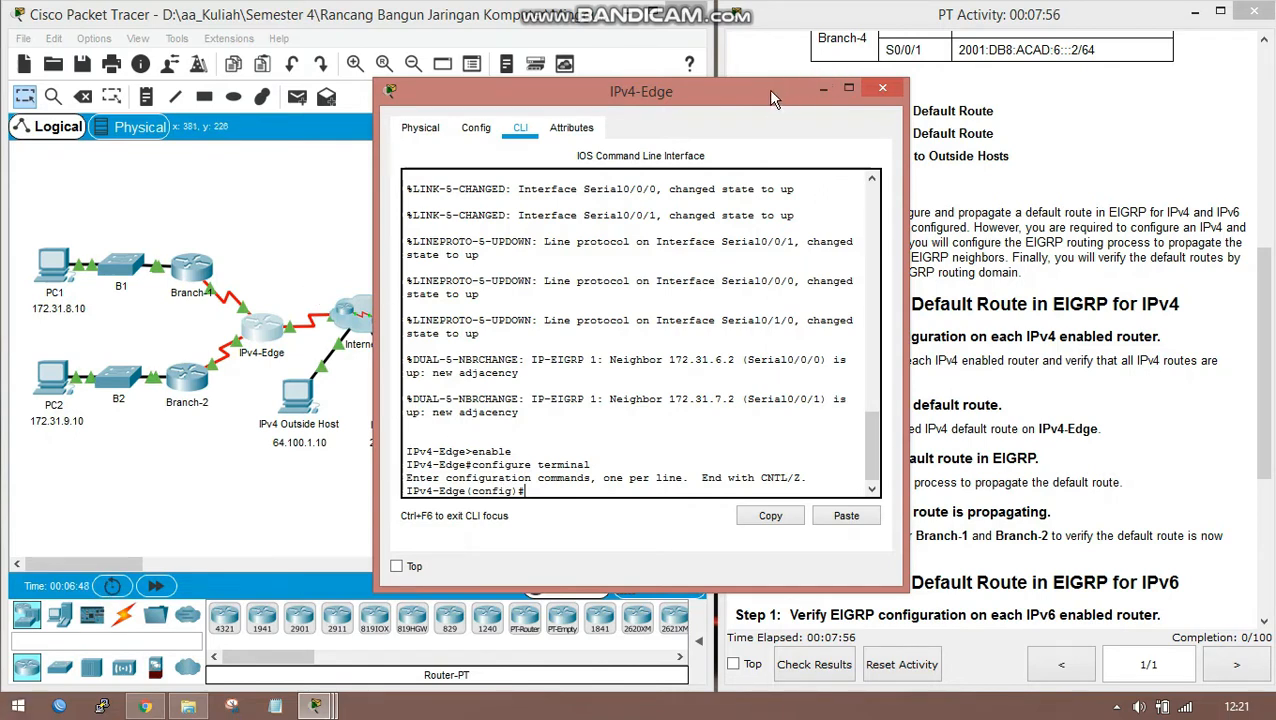
Step: Configure a directly connected IPv4 default route on IPv4-Edge with ip route 0.0.0.0 0.0.0.0 serial 0/1/0
drag(773, 98, 552, 104)
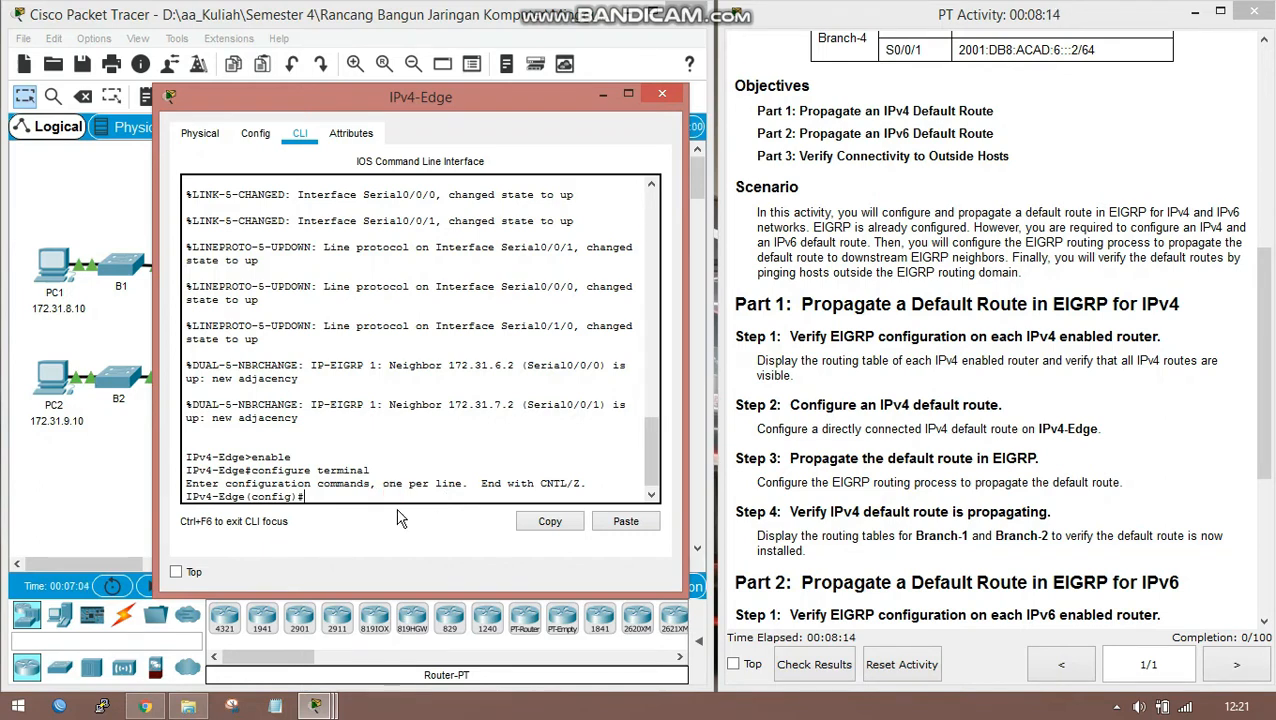
text(ip route)
key(super+c)
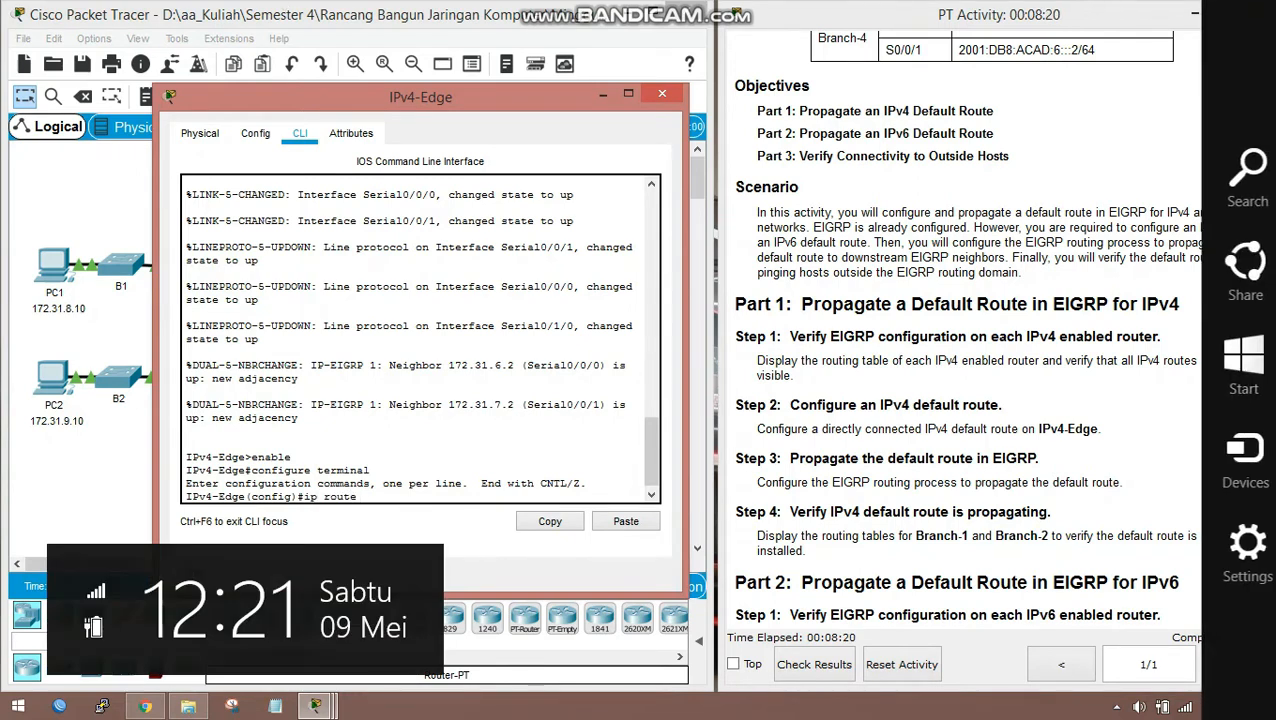
text(0)
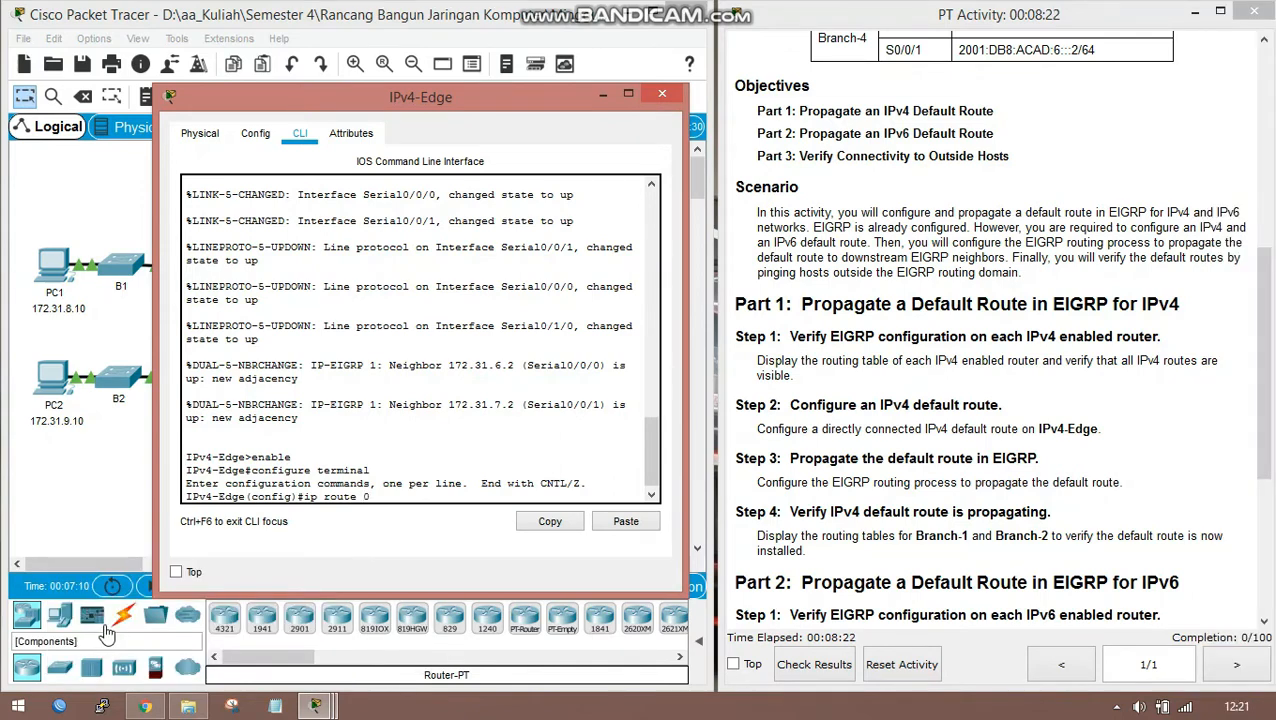
text(.0.0.0 0.0.0.0 se)
key(Tab)
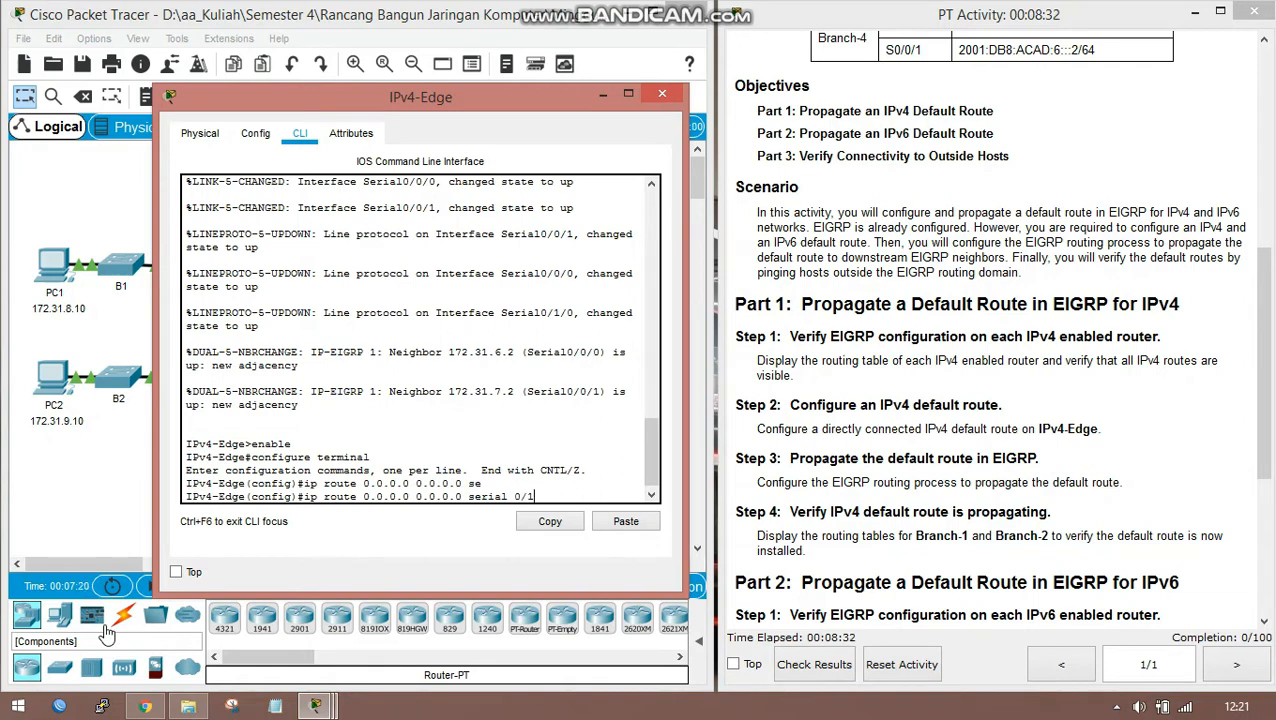
text(0/1/0)
key(Return)
key(Return)
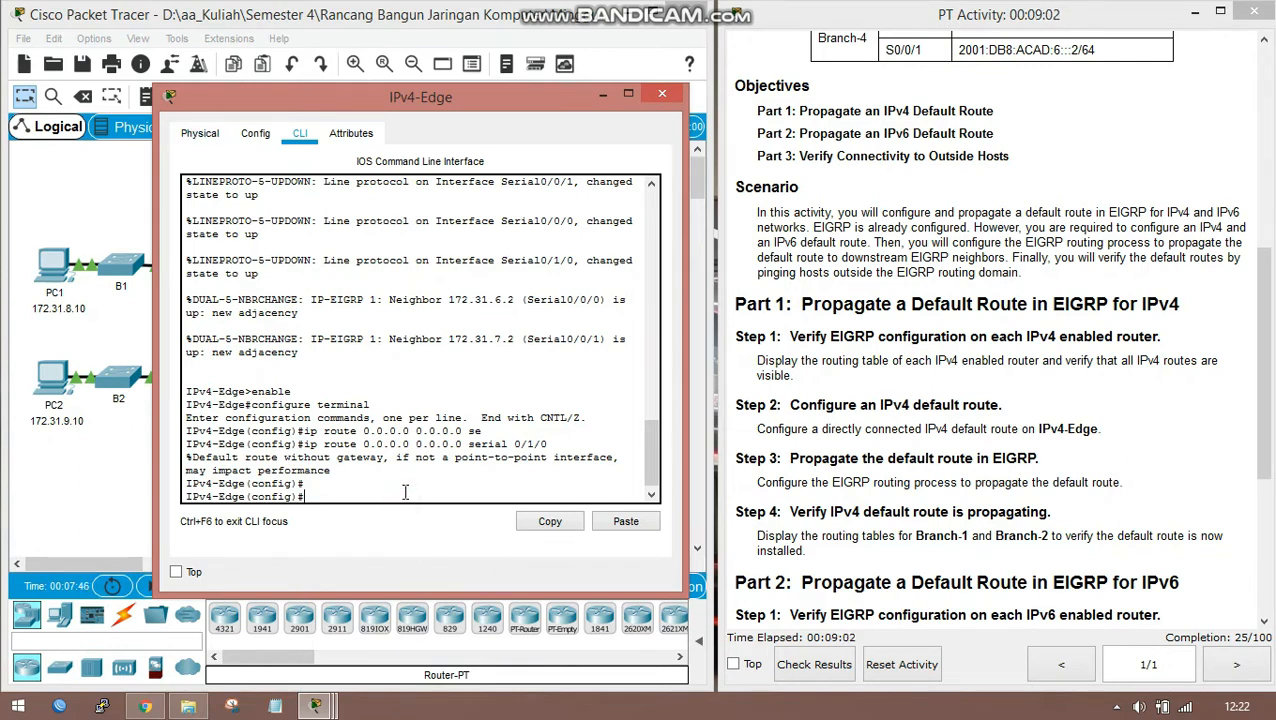
Step: Enter EIGRP routing configuration on IPv4-Edge with router eigrp 1
text(rou)
key(Tab)
text(ei)
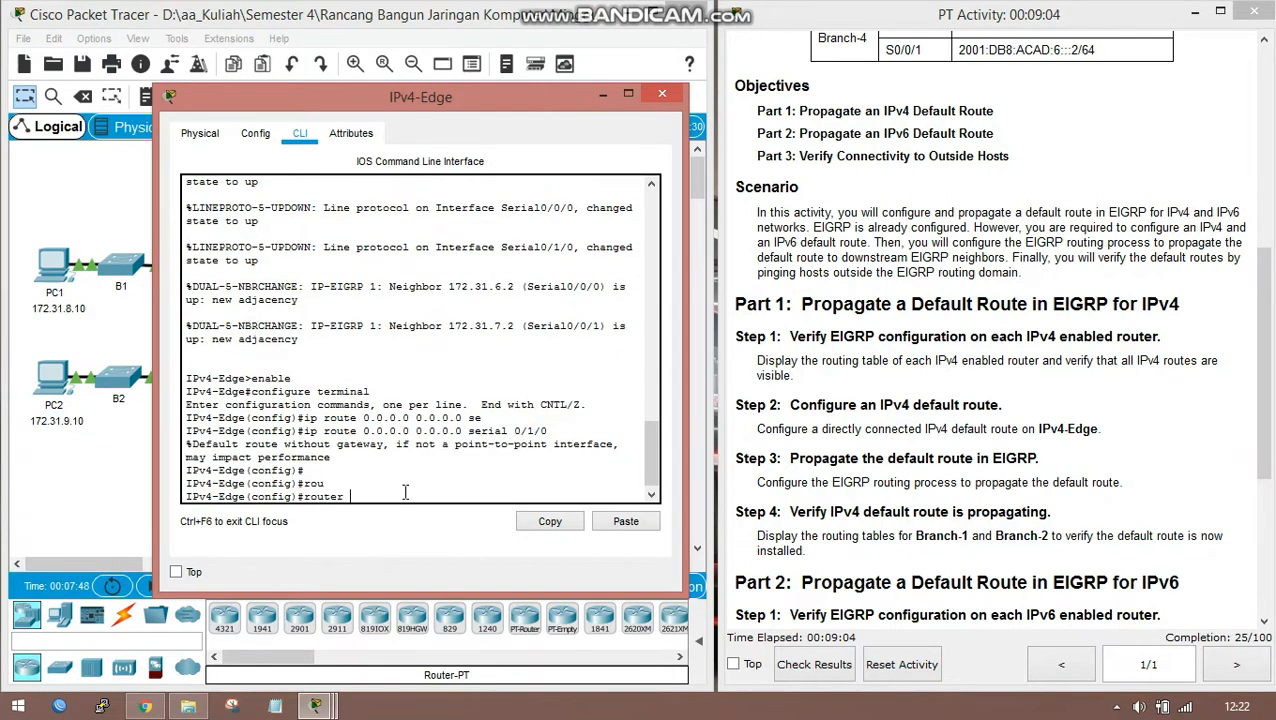
key(Tab)
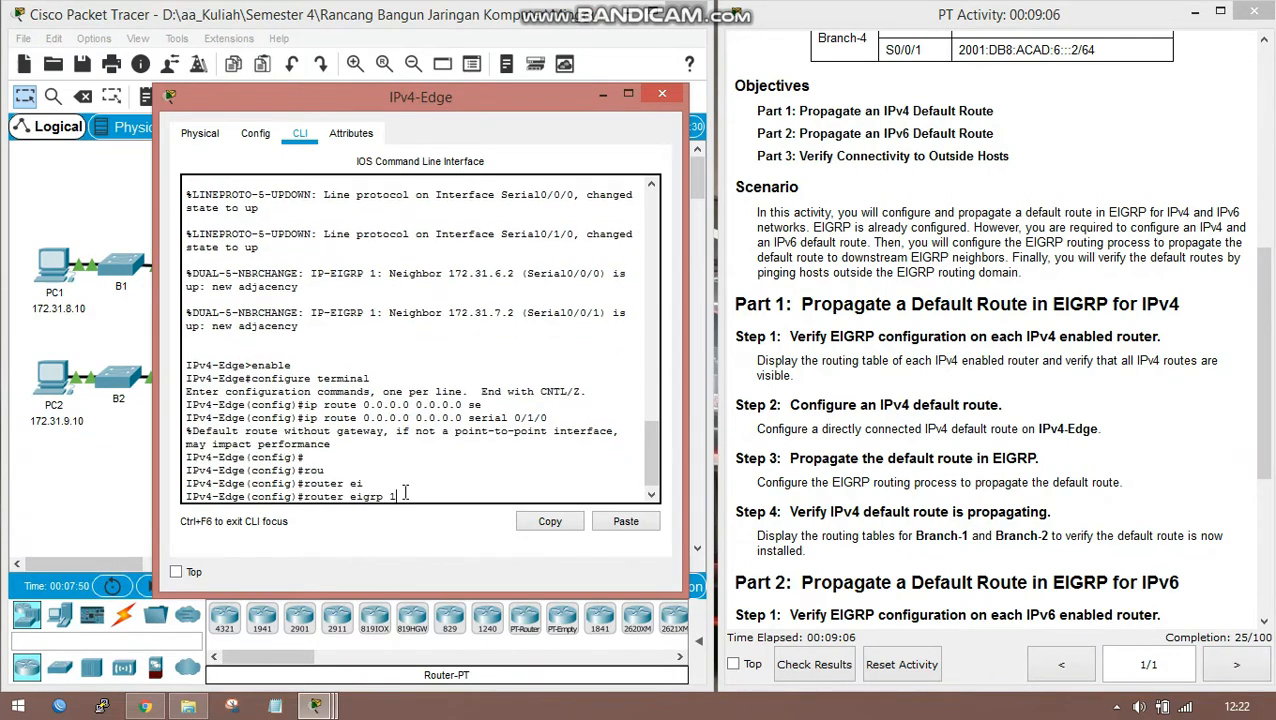
text(1)
key(Return)
Step: Propagate the default route through EIGRP on IPv4-Edge with redistribute static, and put the router's window away
text(re)
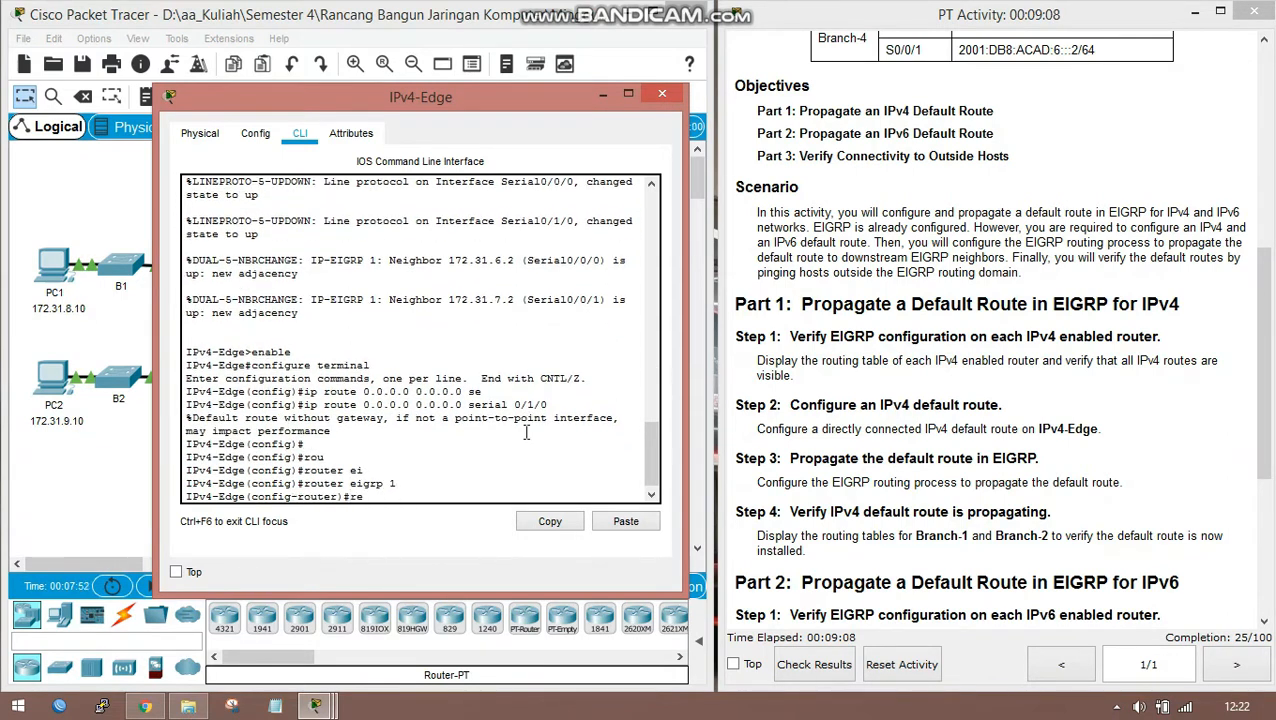
text(di)
key(Tab)
text(s)
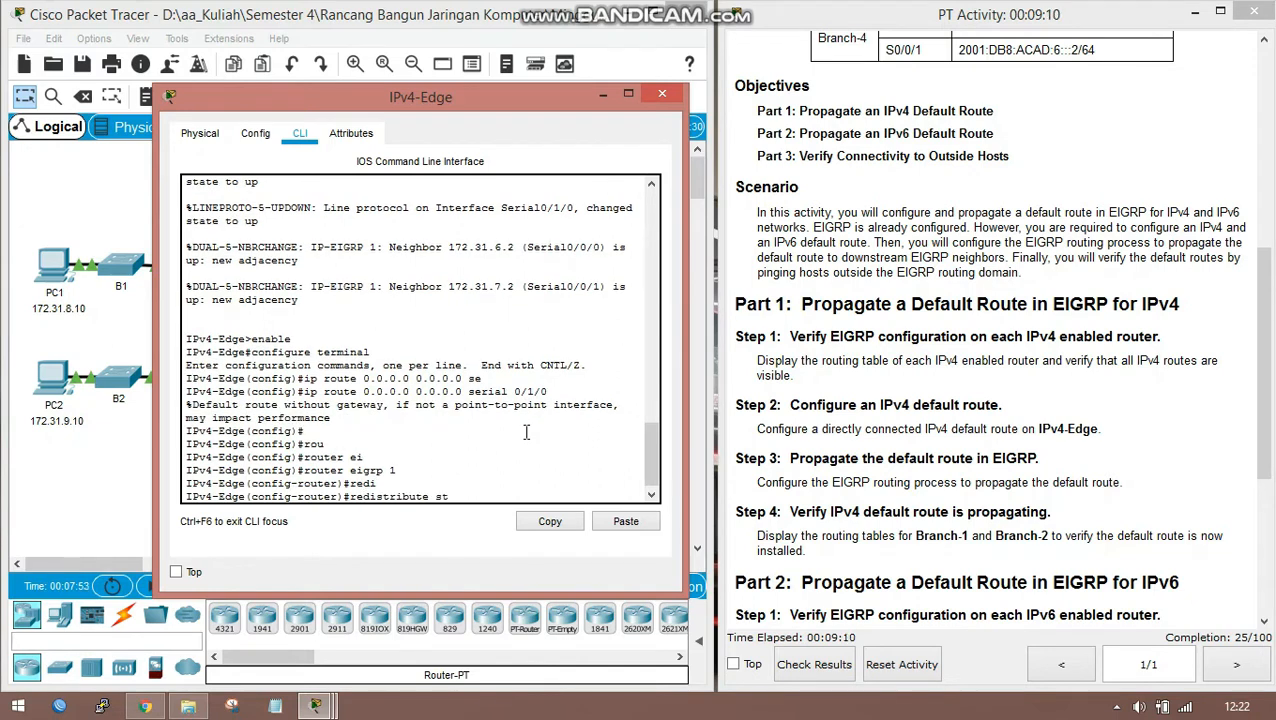
text(t)
key(Tab)
key(Return)
key(Return)
key(Return)
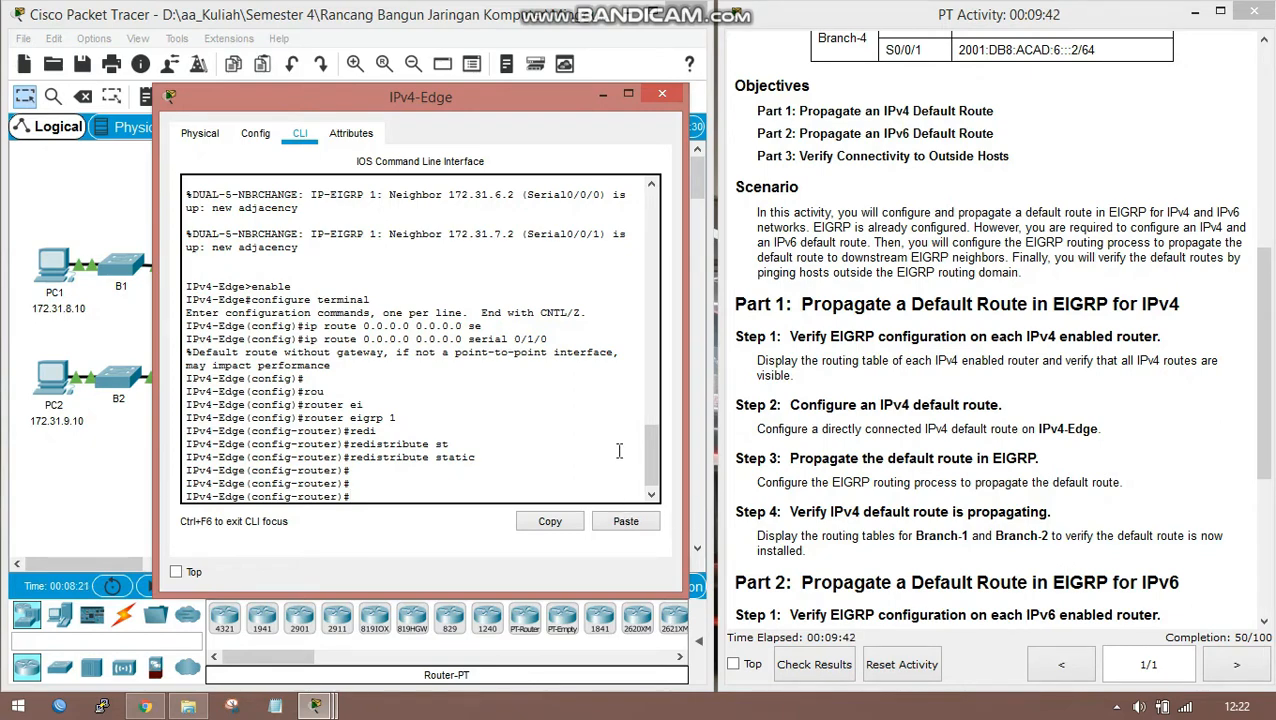
click(603, 93)
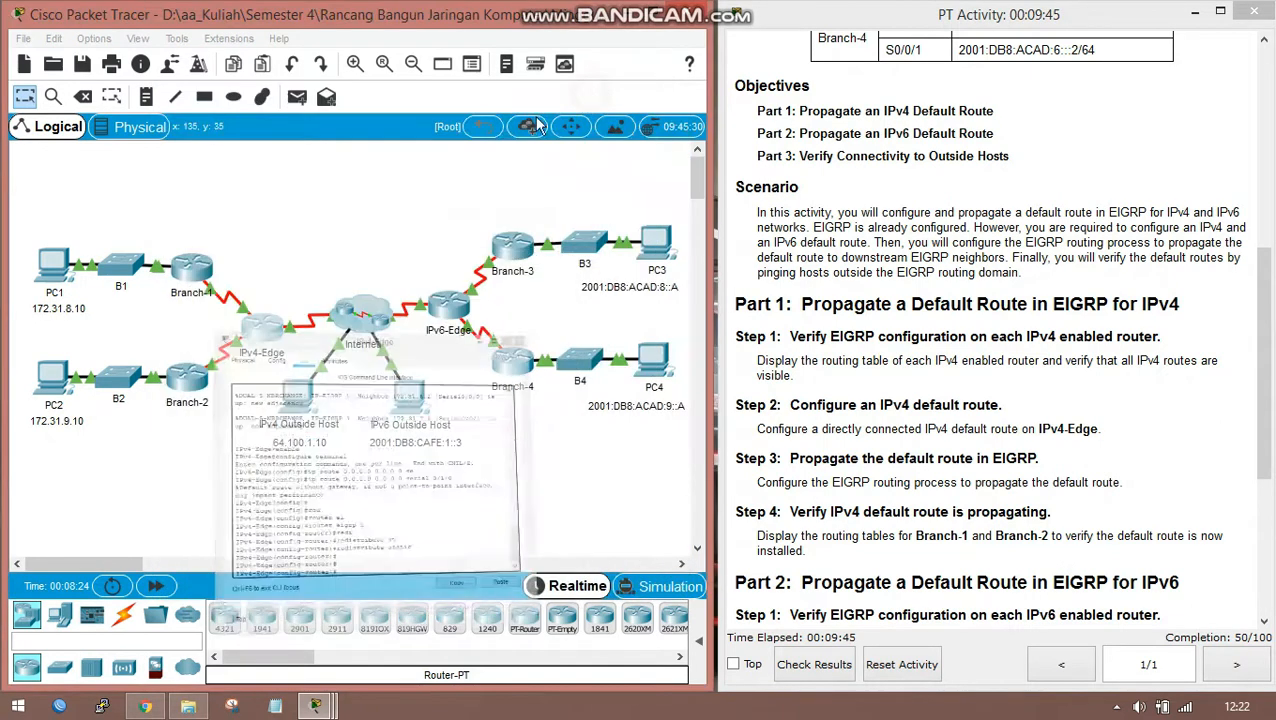
Step: Access the Branch-1 router's command line and enter privileged mode
click(203, 270)
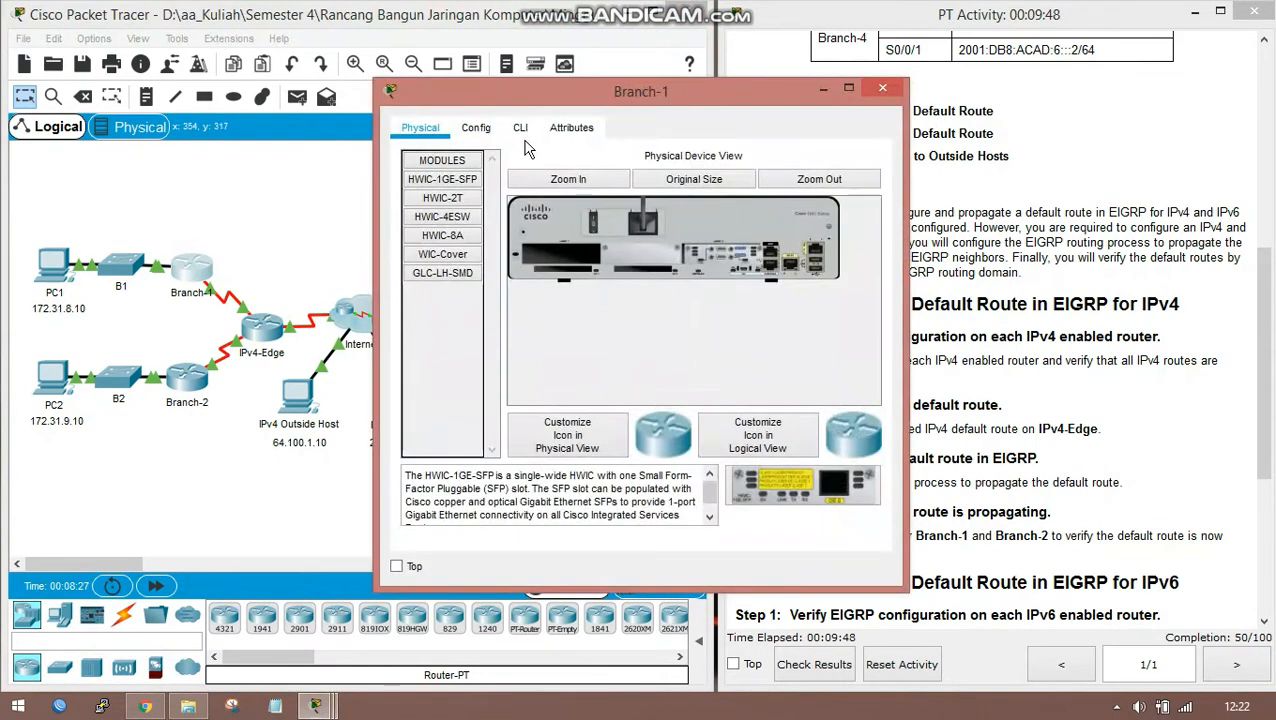
click(522, 132)
drag(603, 96, 403, 98)
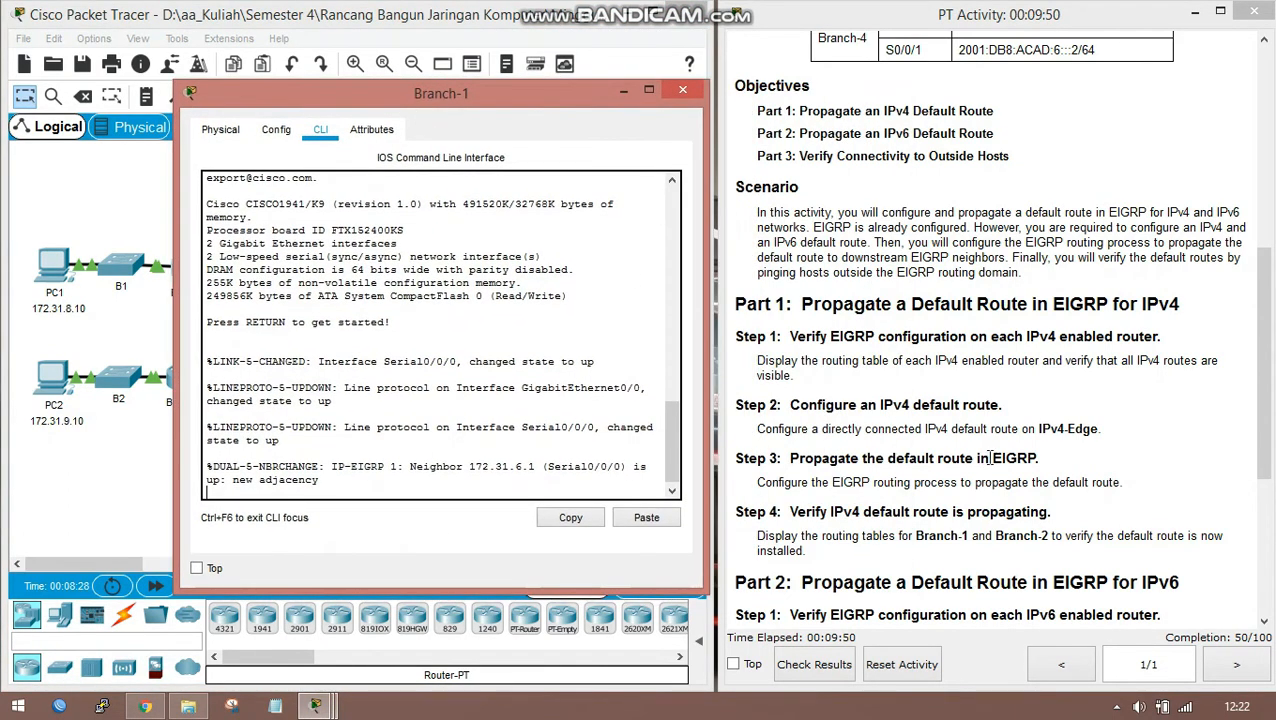
key(Return)
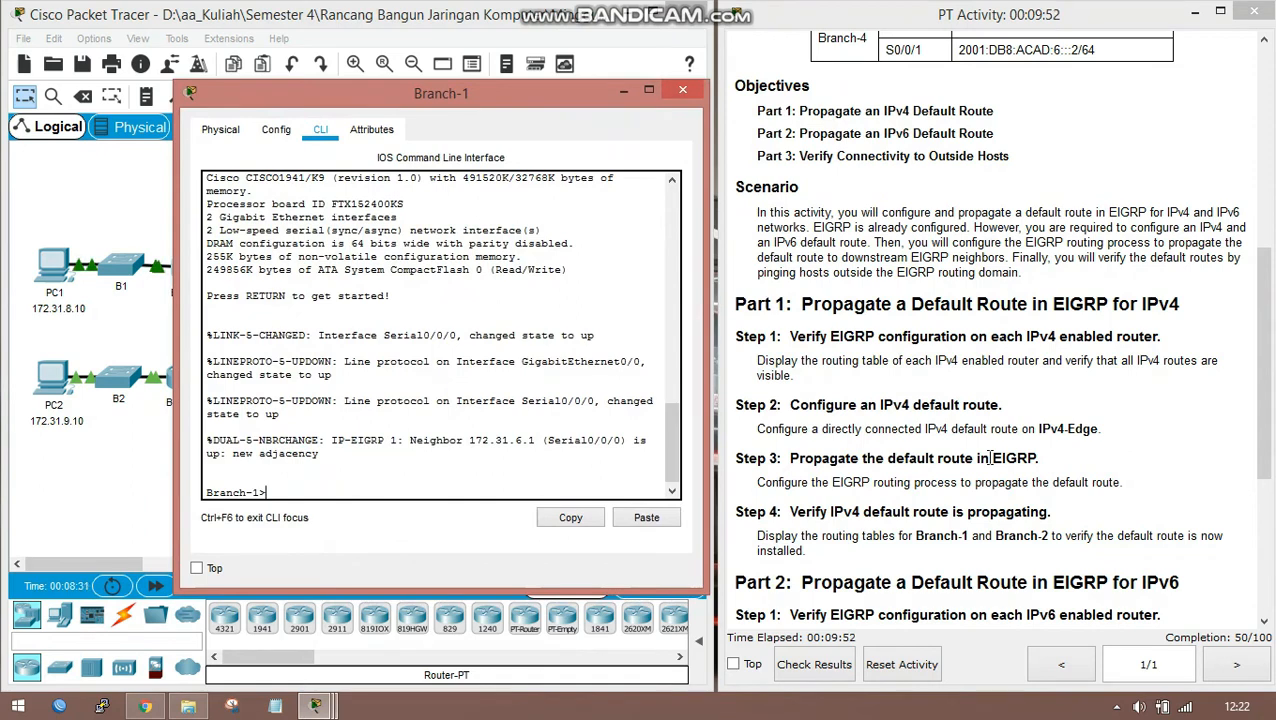
text(ena)
key(Return)
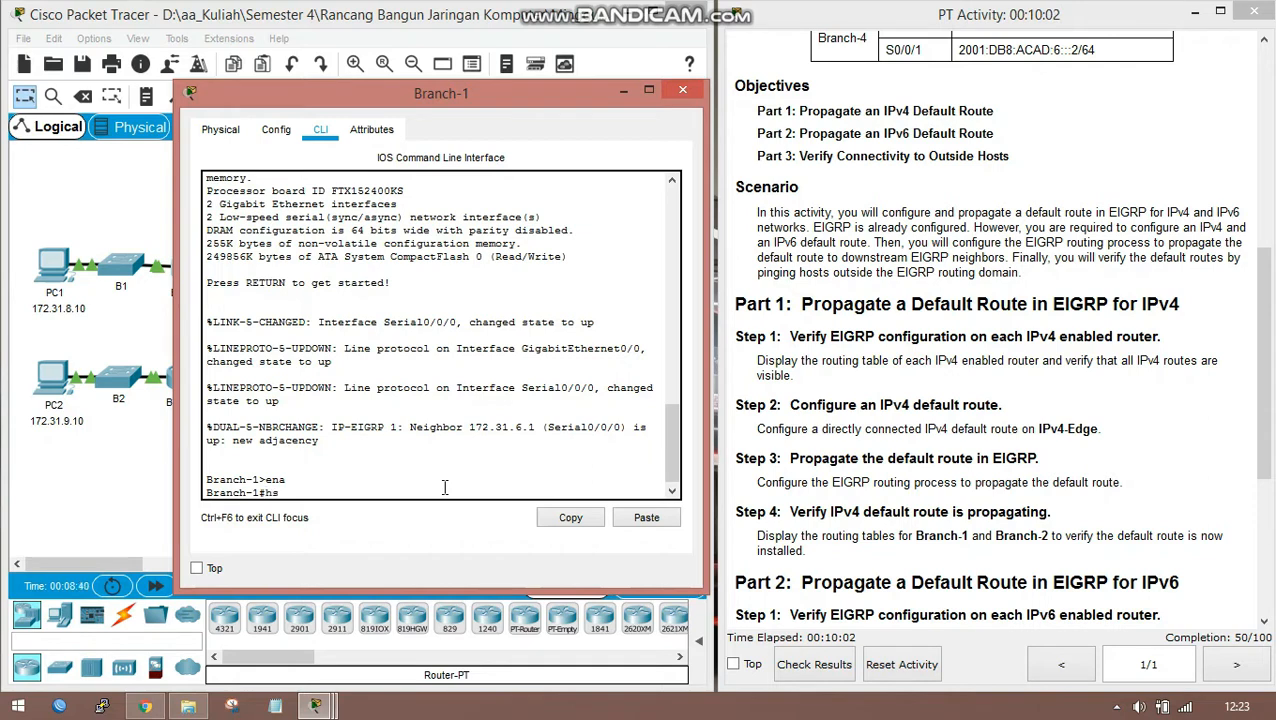
Step: Display Branch-1's routing table with show ip route to check for the default route, and put the router's window away
text(h)
key(Tab)
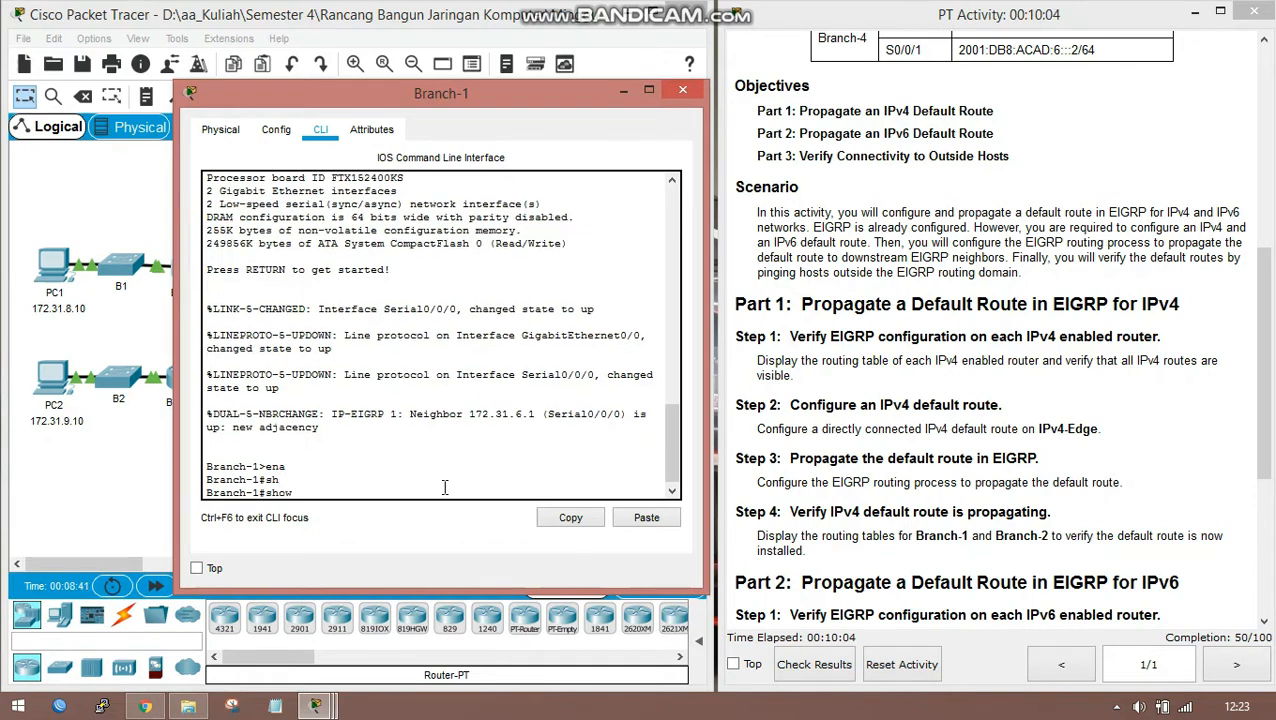
text(ip rou)
key(Tab)
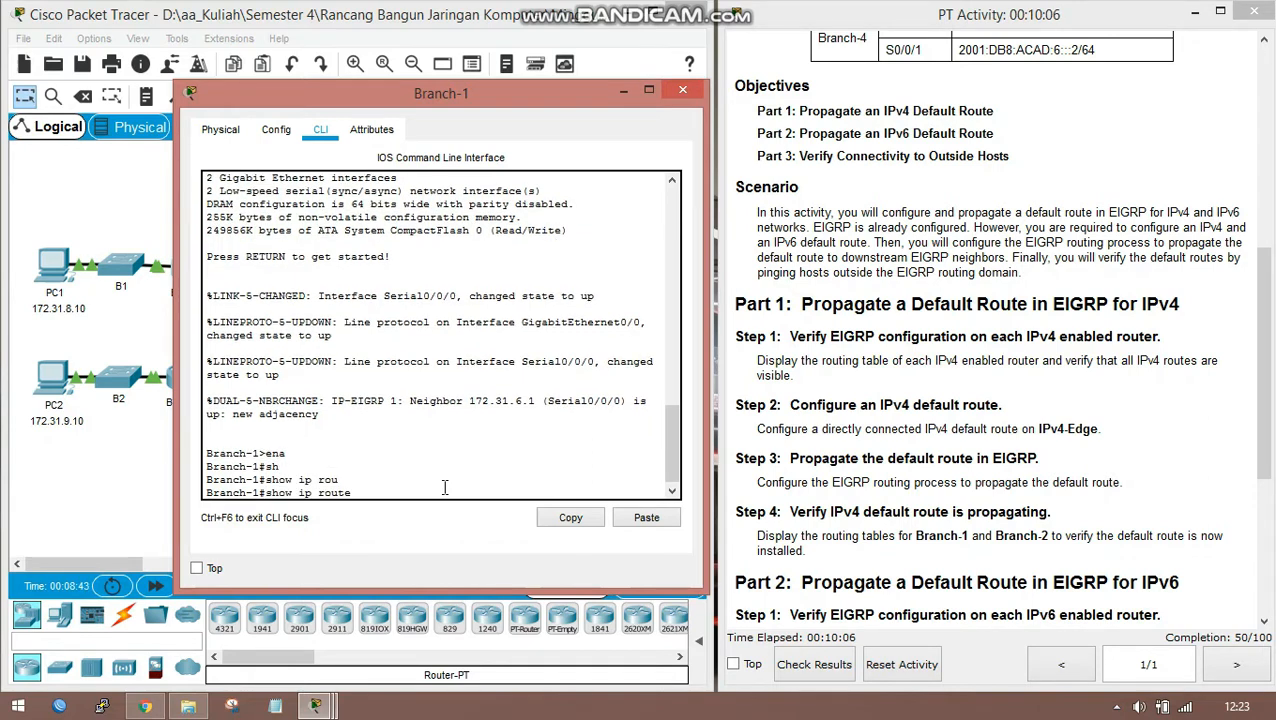
key(Return)
key(Return)
key(Return)
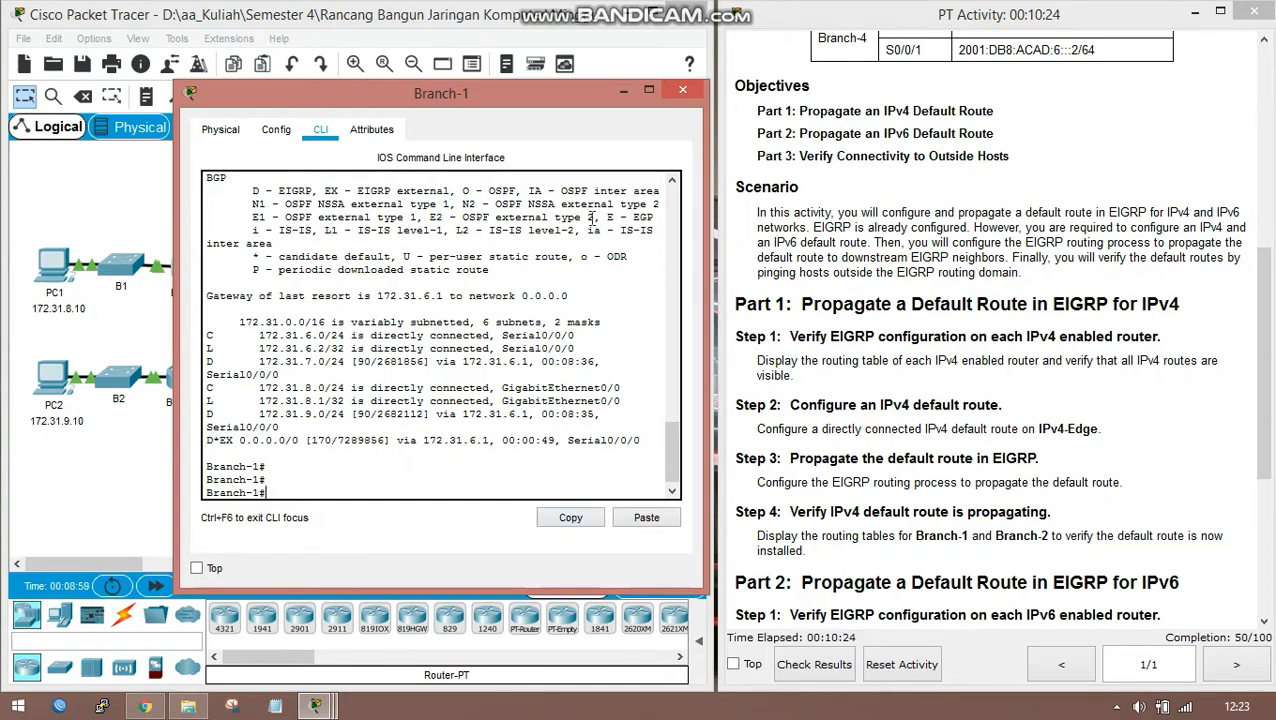
click(621, 92)
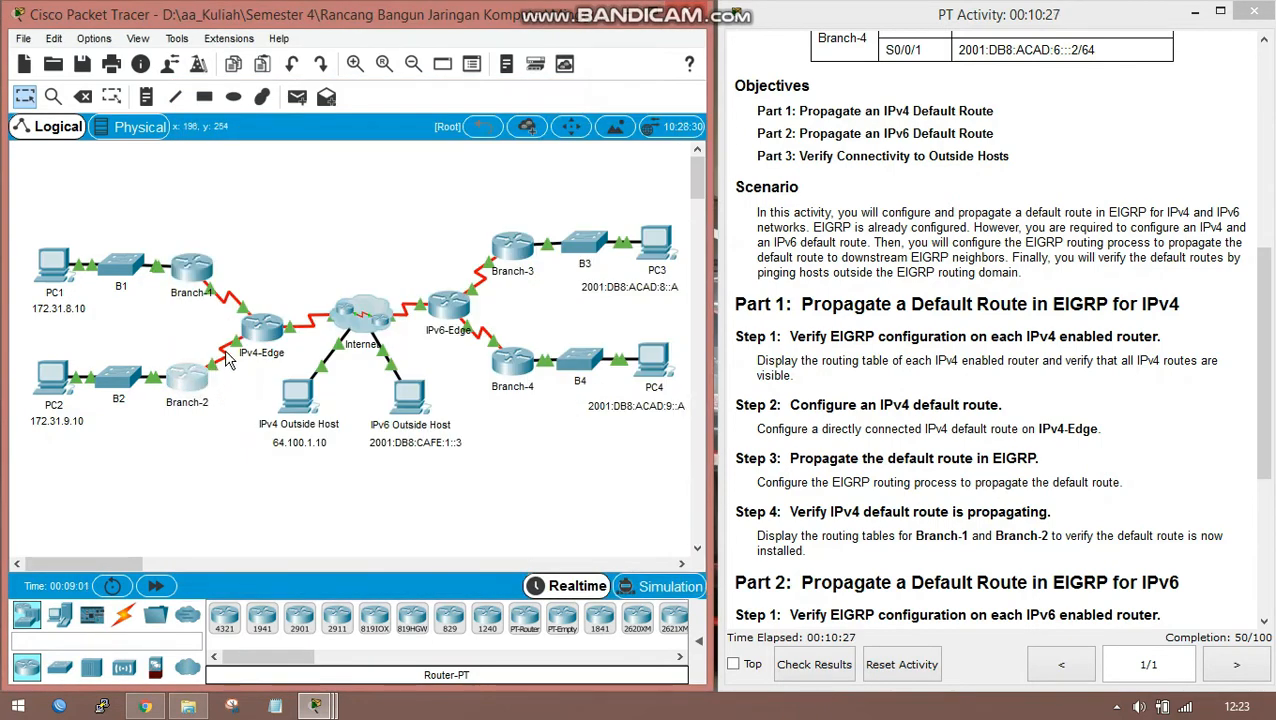
Step: Access the Branch-2 router's command line and enter privileged mode
click(199, 384)
click(518, 130)
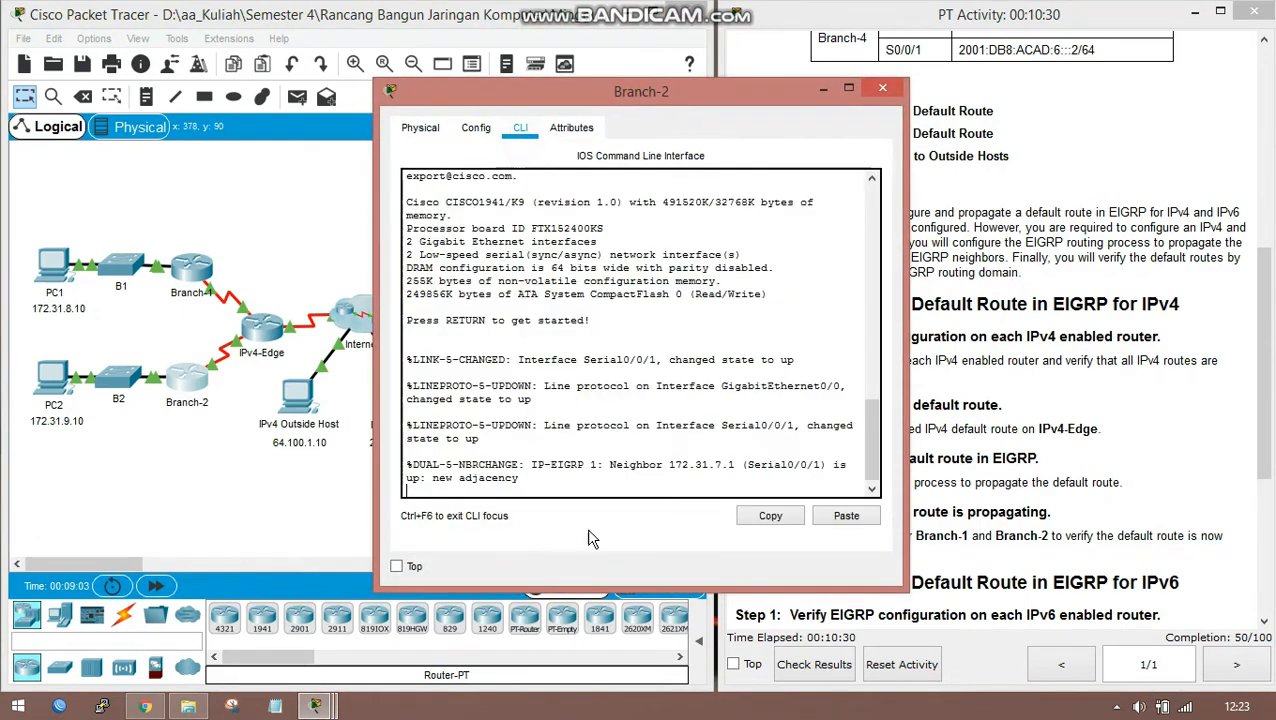
key(Return)
text(e)
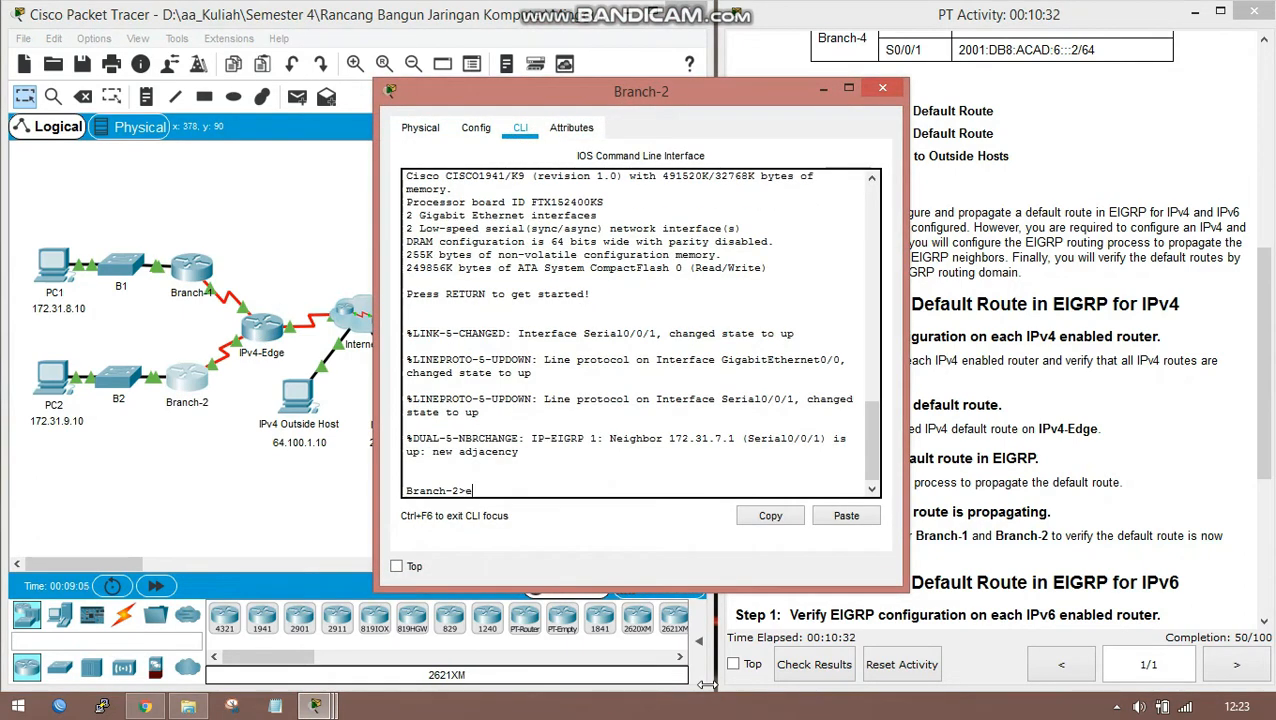
text(na)
key(Return)
key(Return)
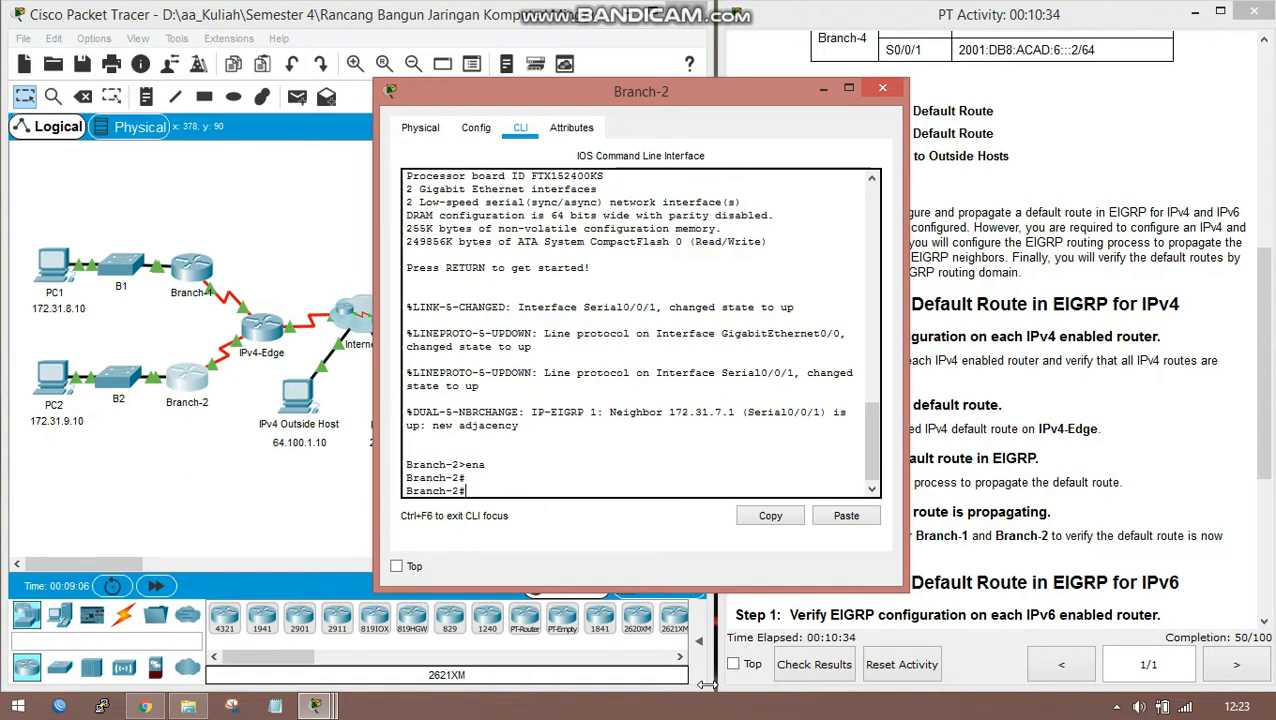
Step: Display Branch-2's routing table with show ip route to check for the default route, and put the router's window away
text(sh)
key(Tab)
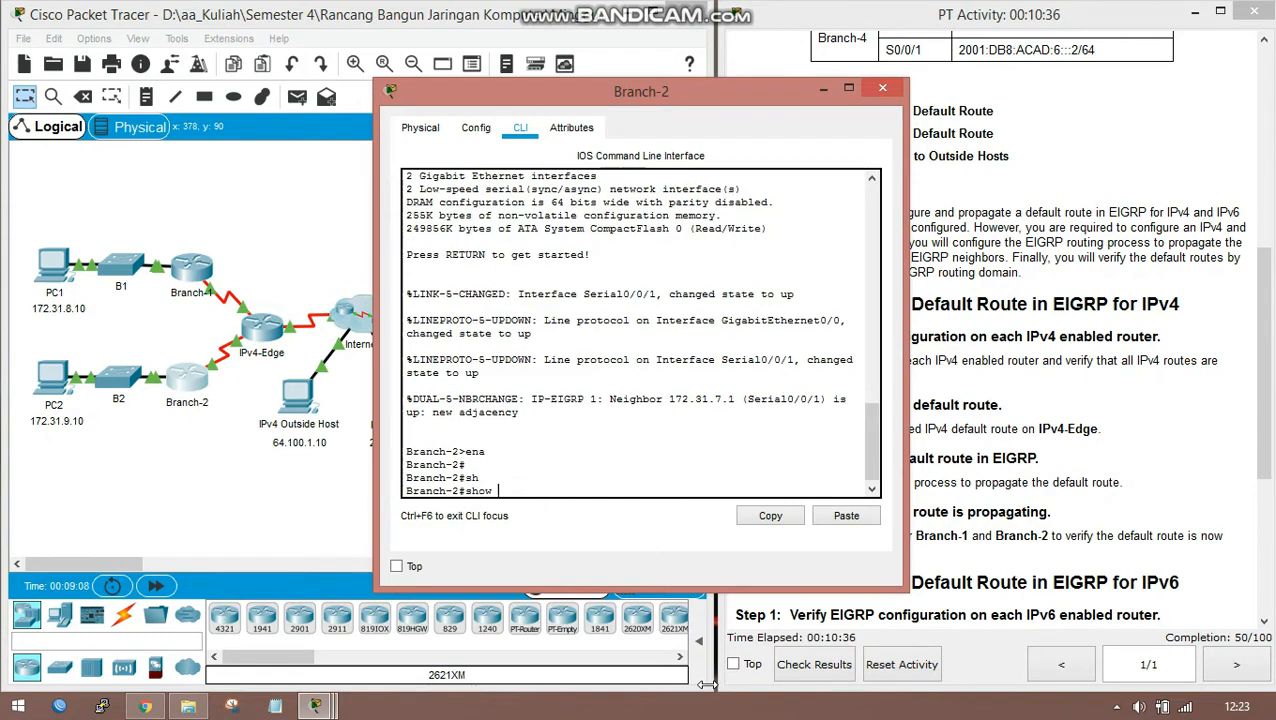
text(ip)
key(Tab)
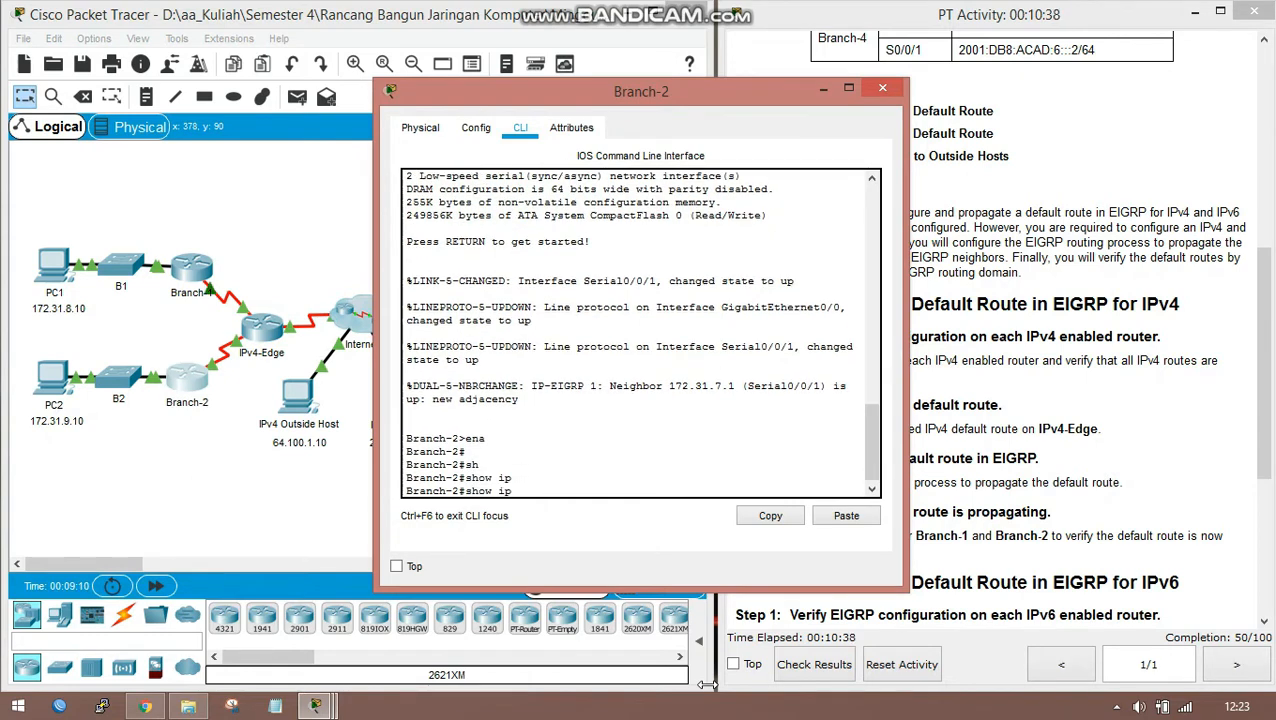
text(c)
key(Tab)
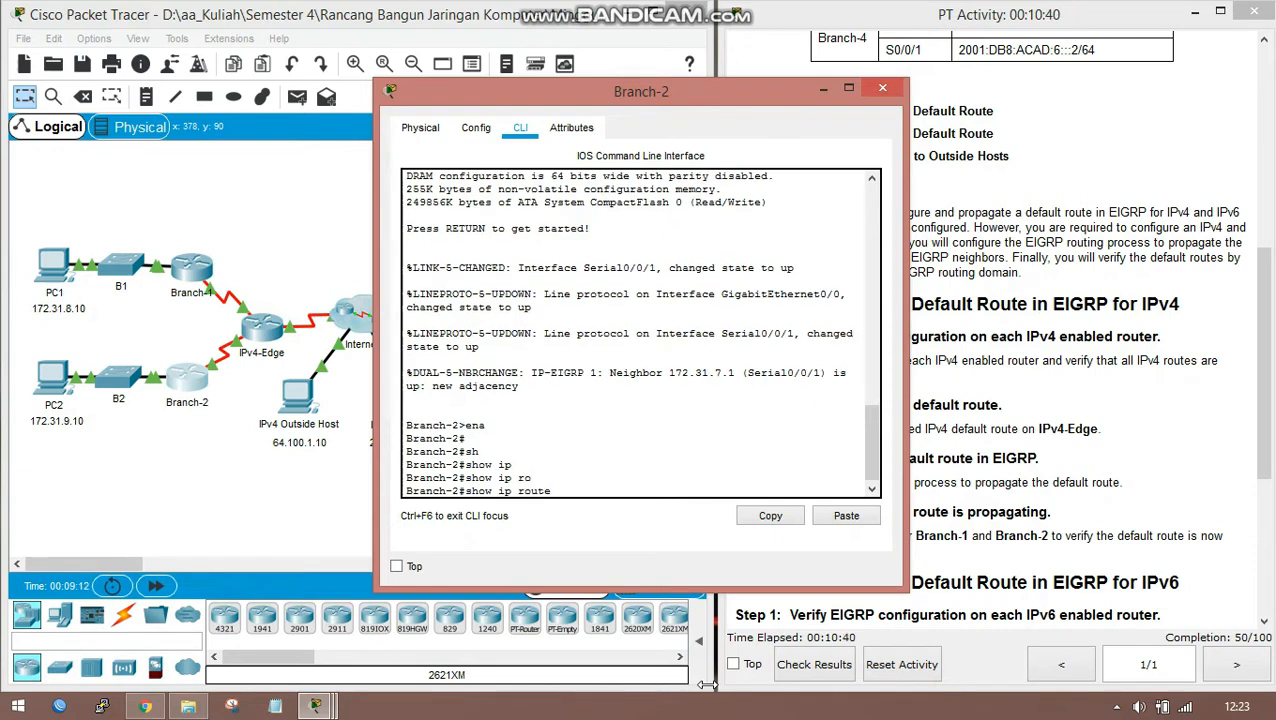
key(Return)
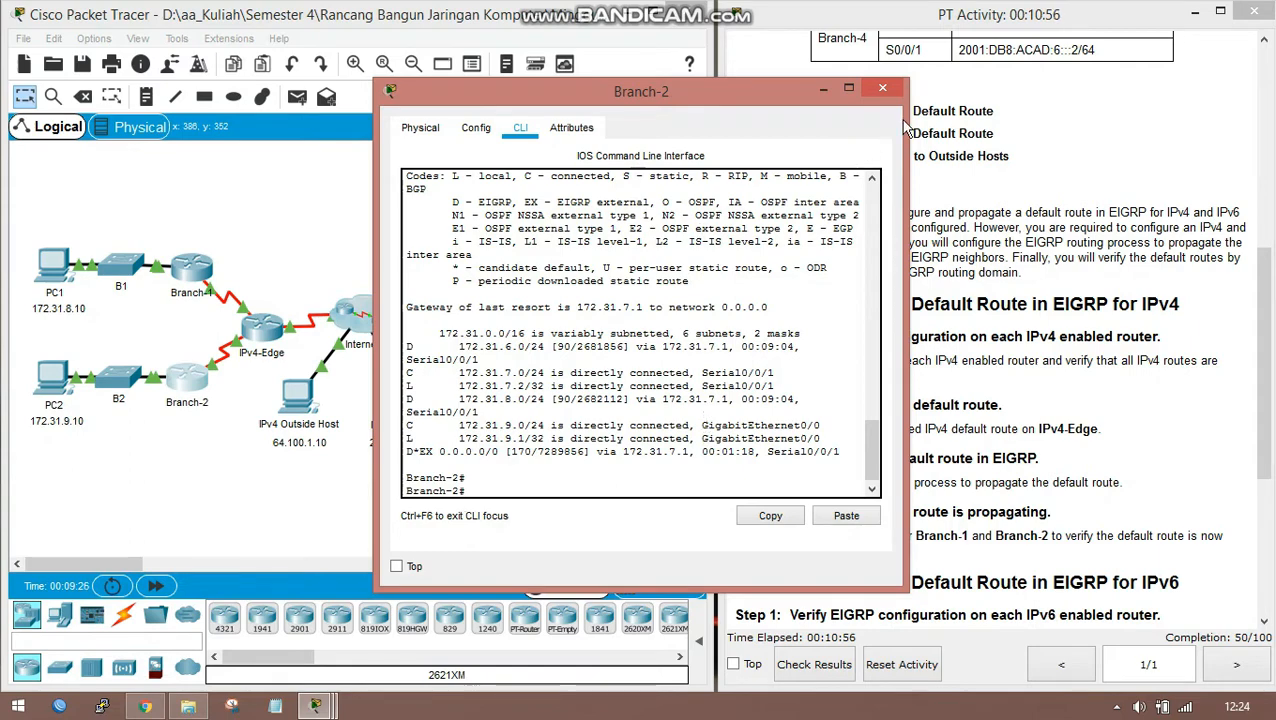
click(824, 92)
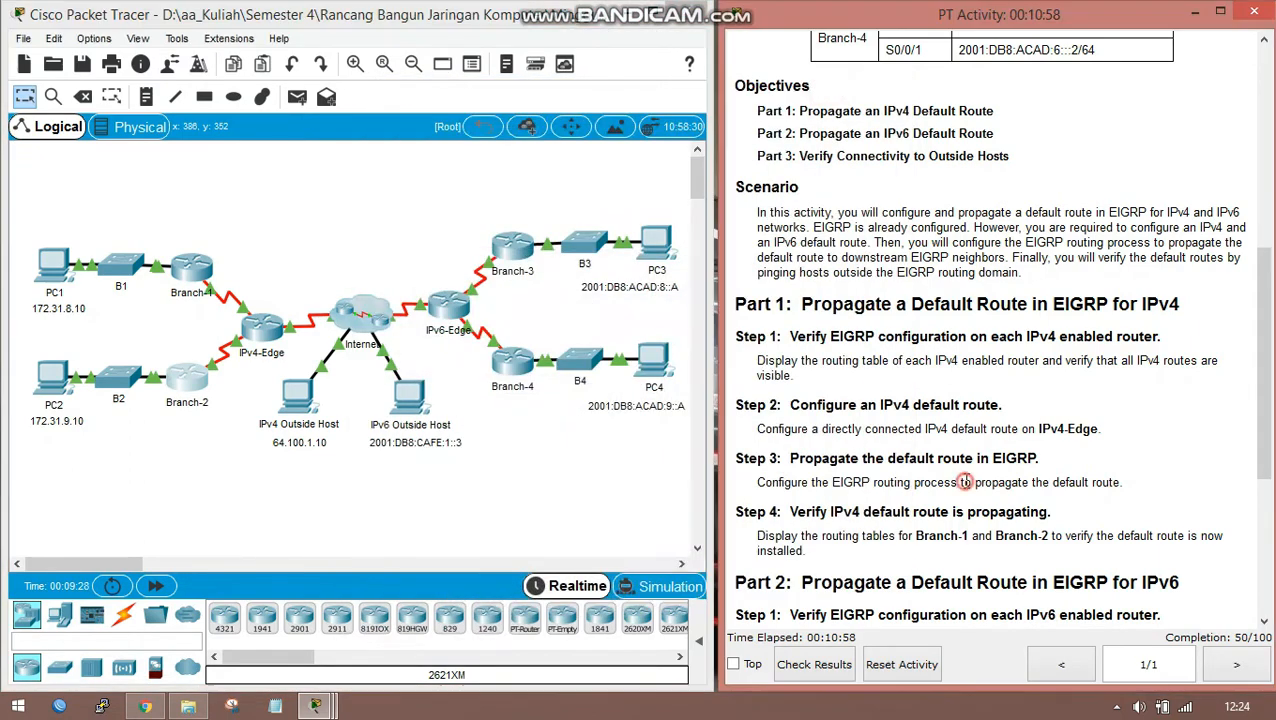
Step: Access the IPv6-Edge router's command line and enter global configuration mode
scroll(968, 472, down, 2)
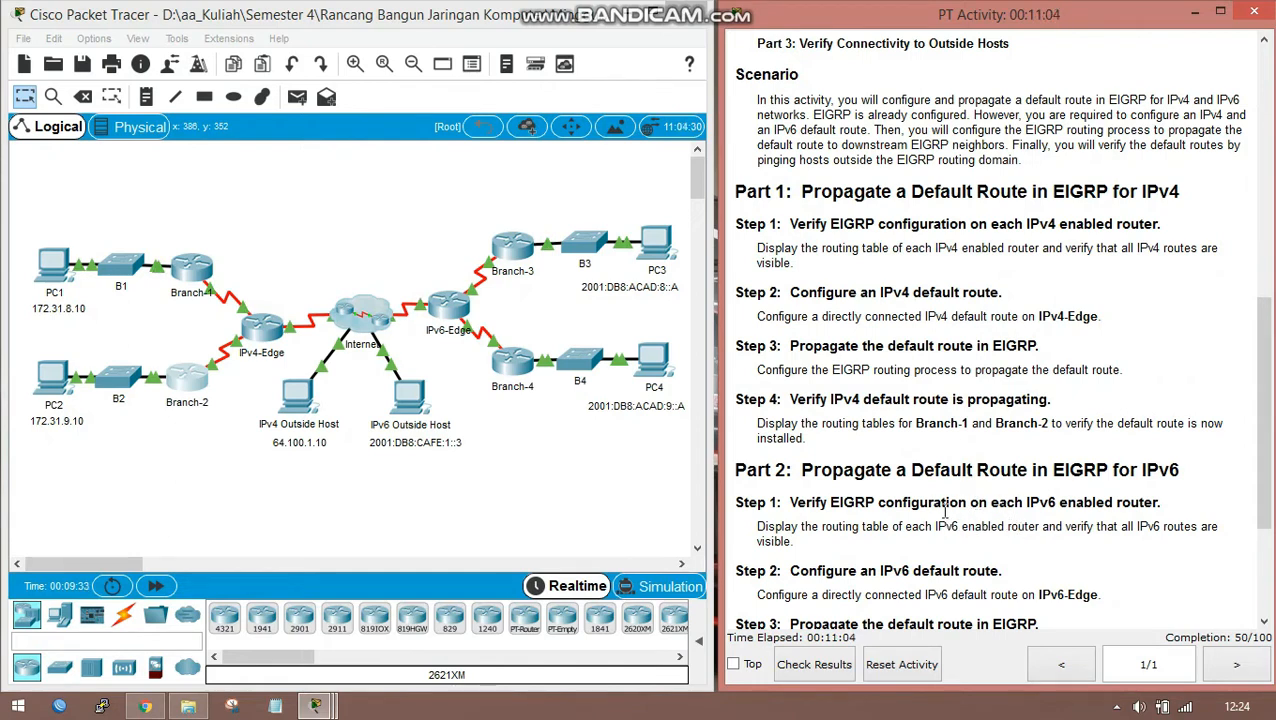
scroll(944, 512, down, 1)
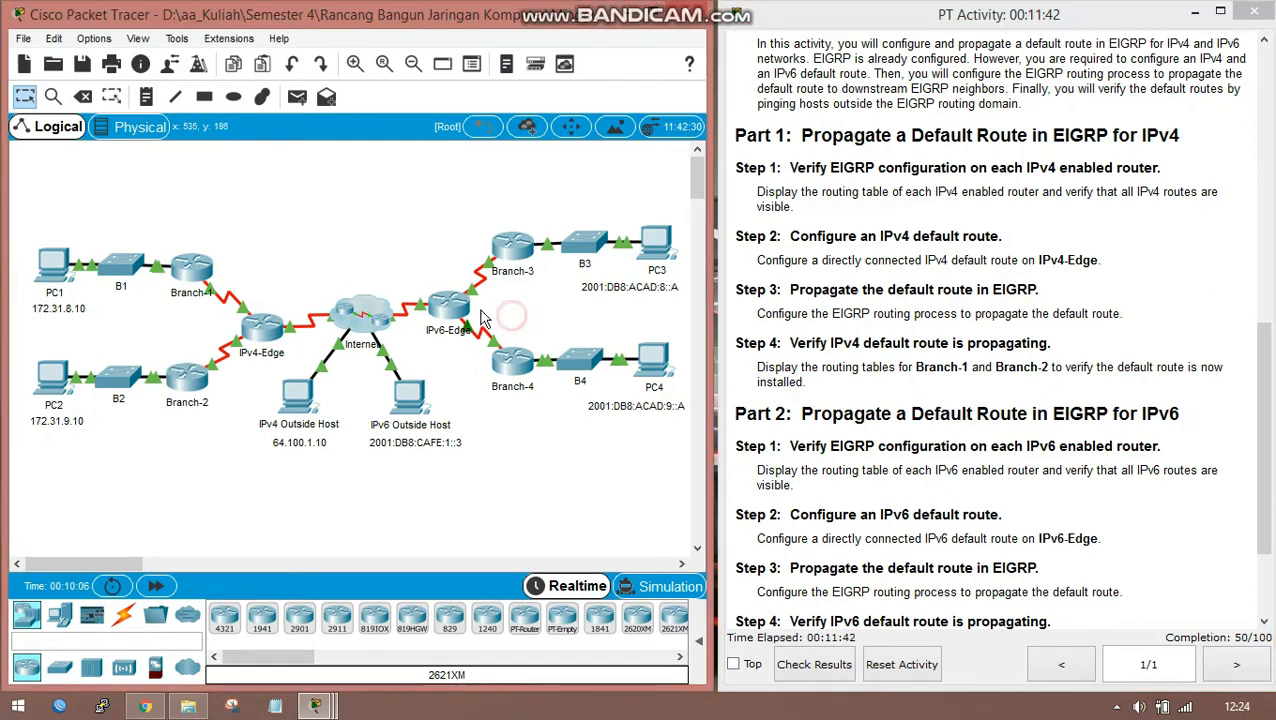
click(455, 305)
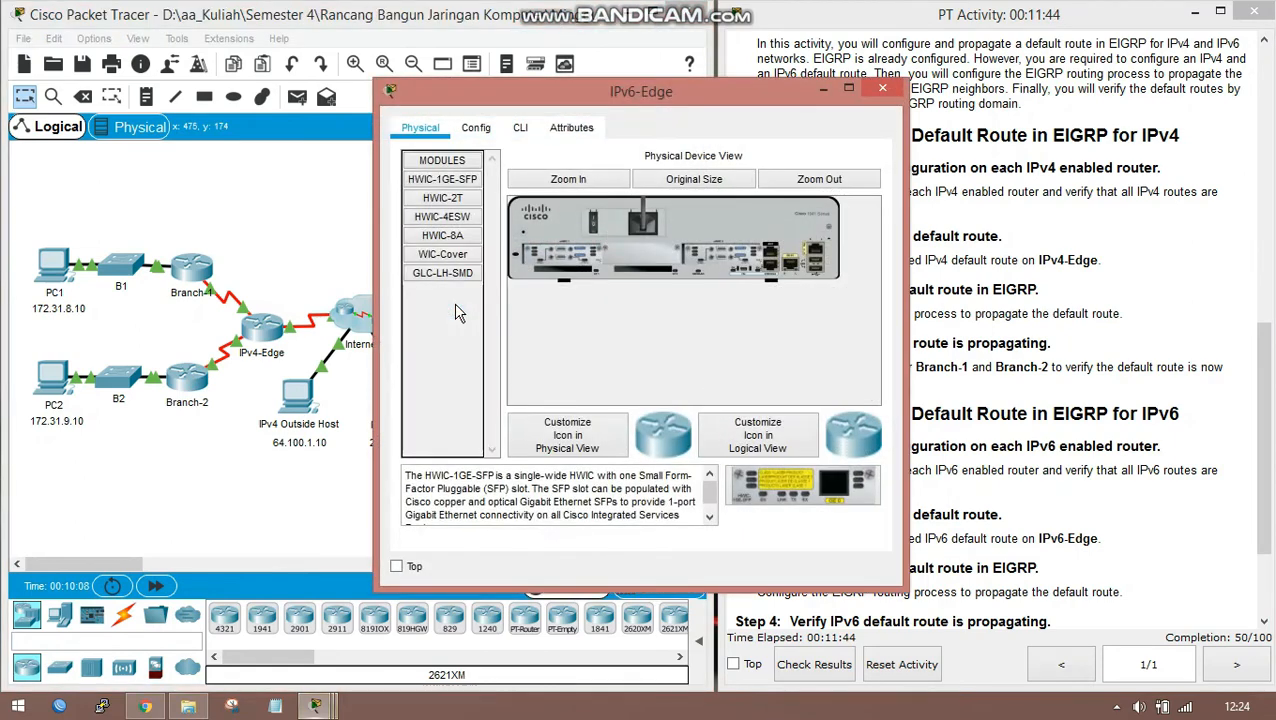
drag(505, 98, 319, 102)
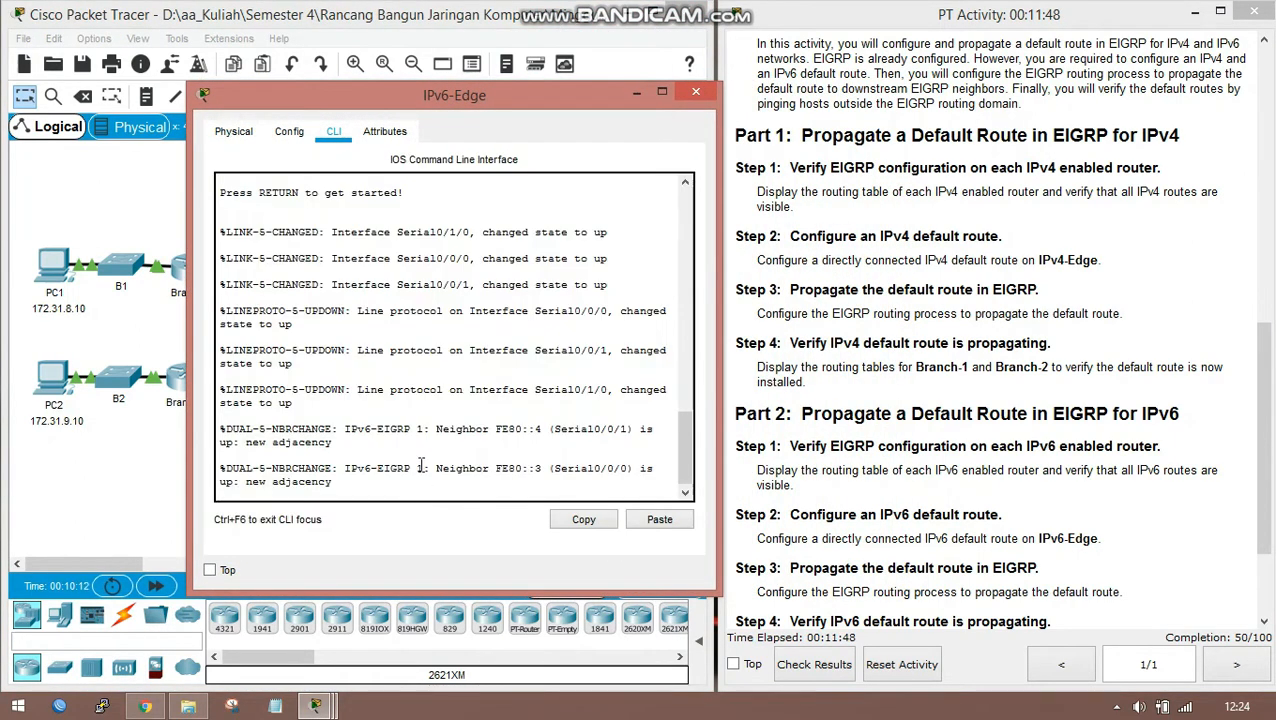
key(Return)
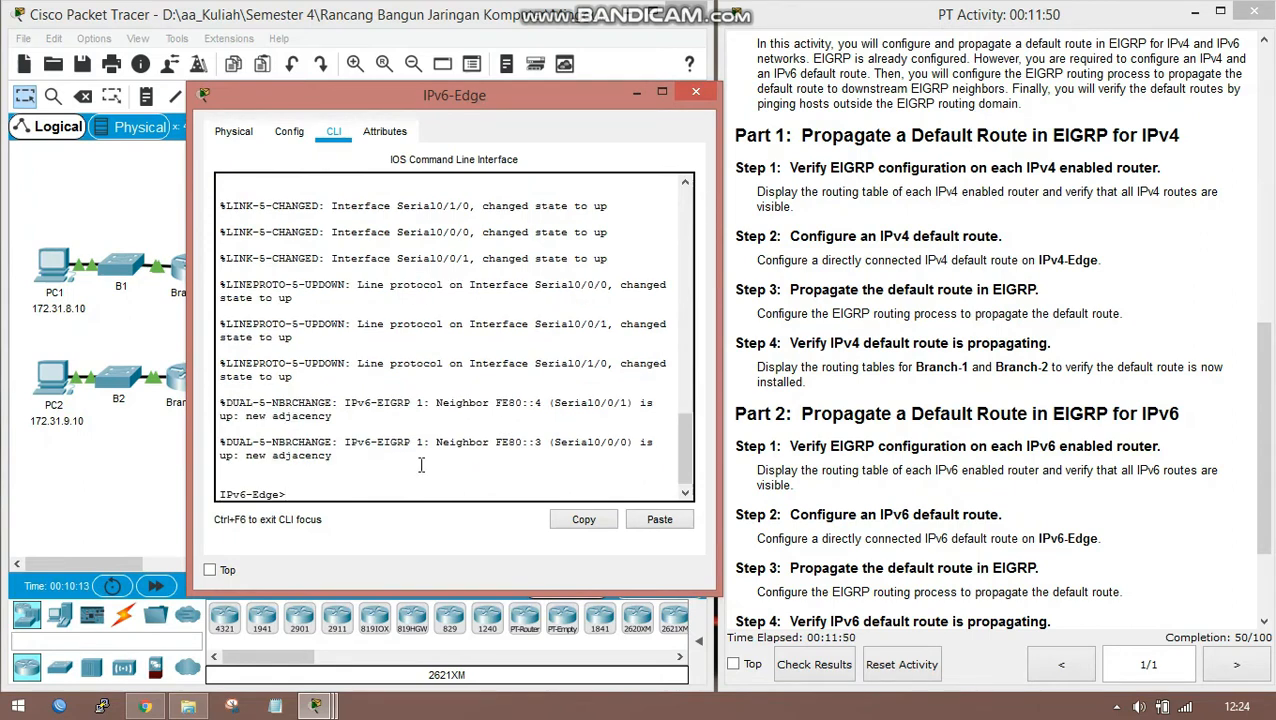
text(enab)
key(Return)
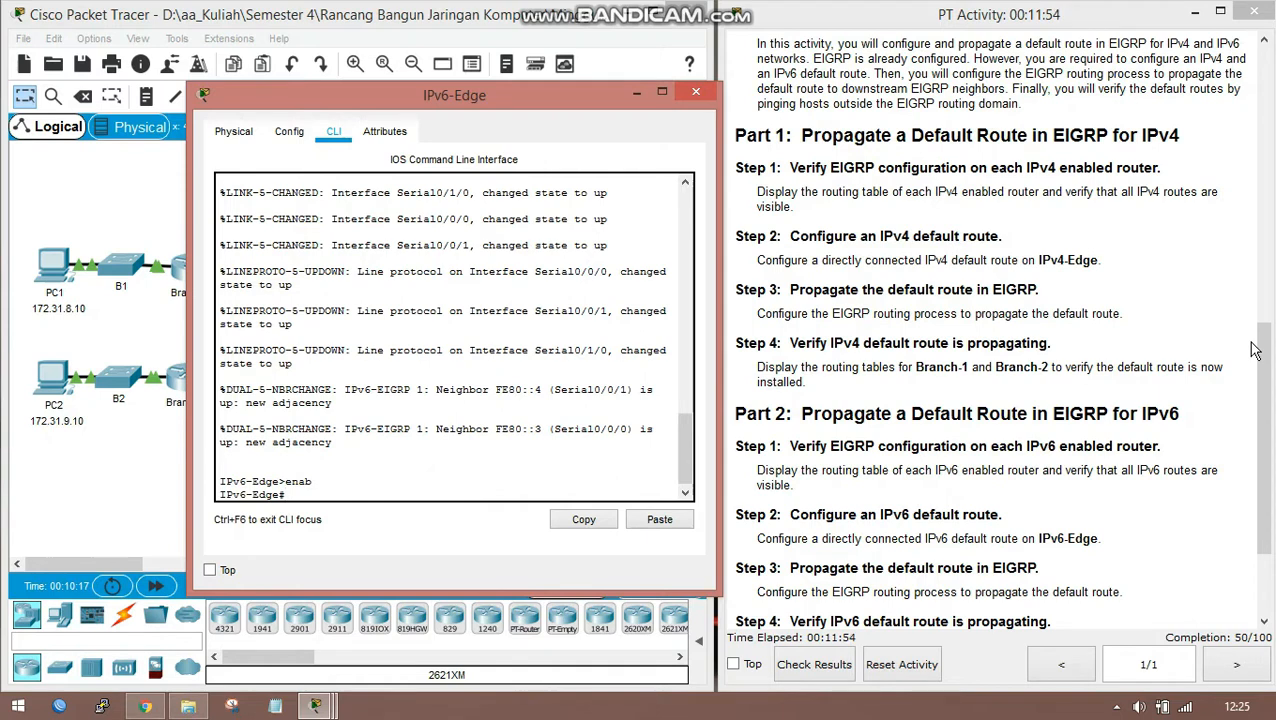
text(conf t)
key(Return)
key(Return)
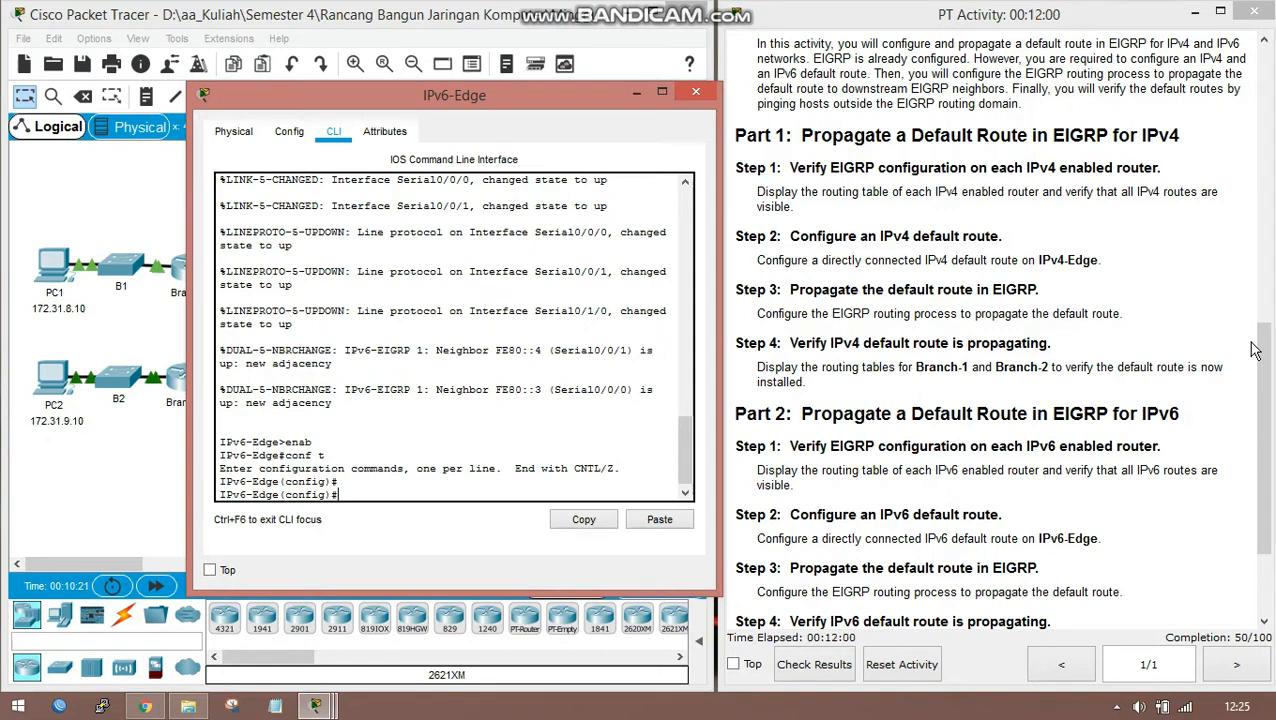
Step: Configure a directly connected IPv6 default route on IPv6-Edge with ipv6 route ::/0 serial 0/1/0
text(ipv)
key(Tab)
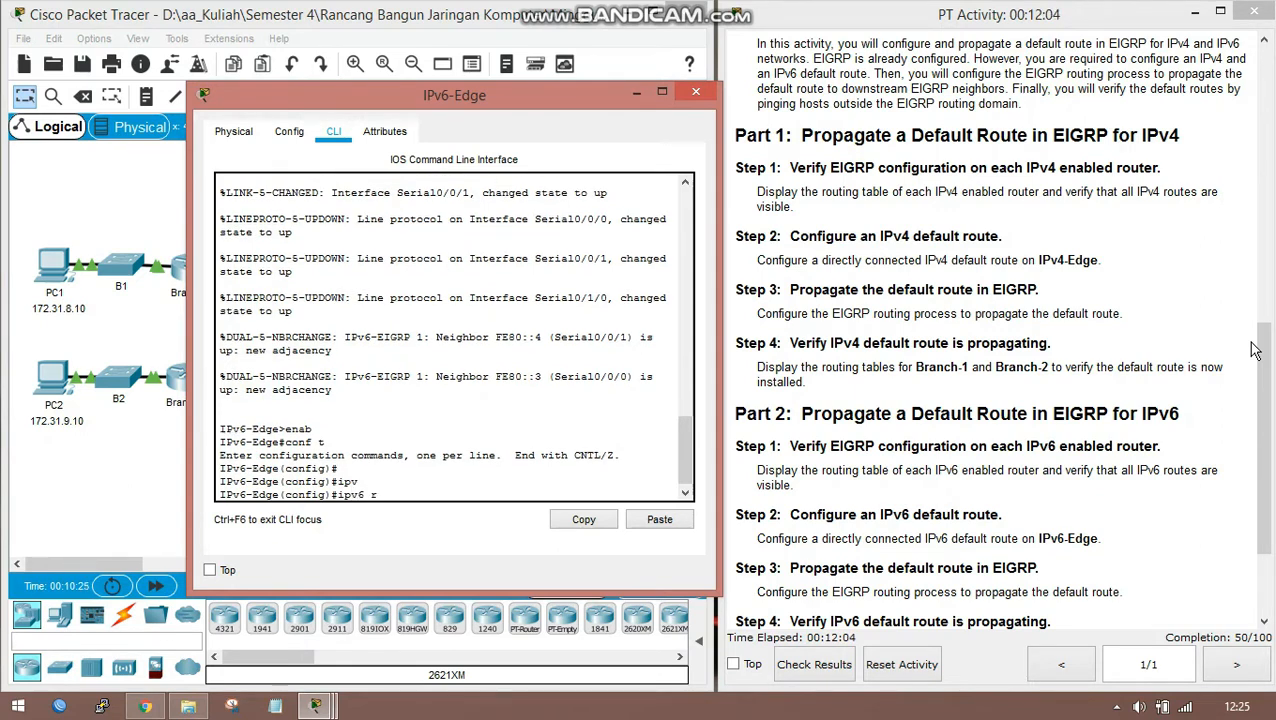
key(Tab)
text(te)
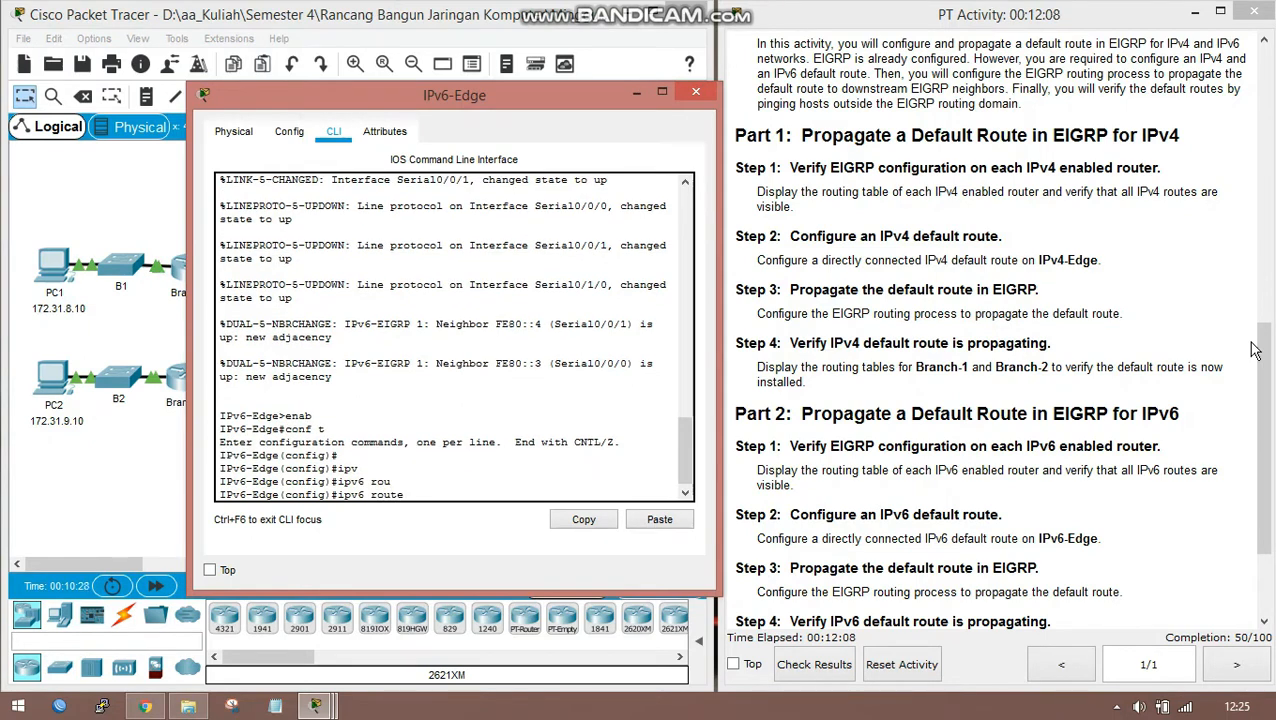
text( ::/0 seri)
key(Tab)
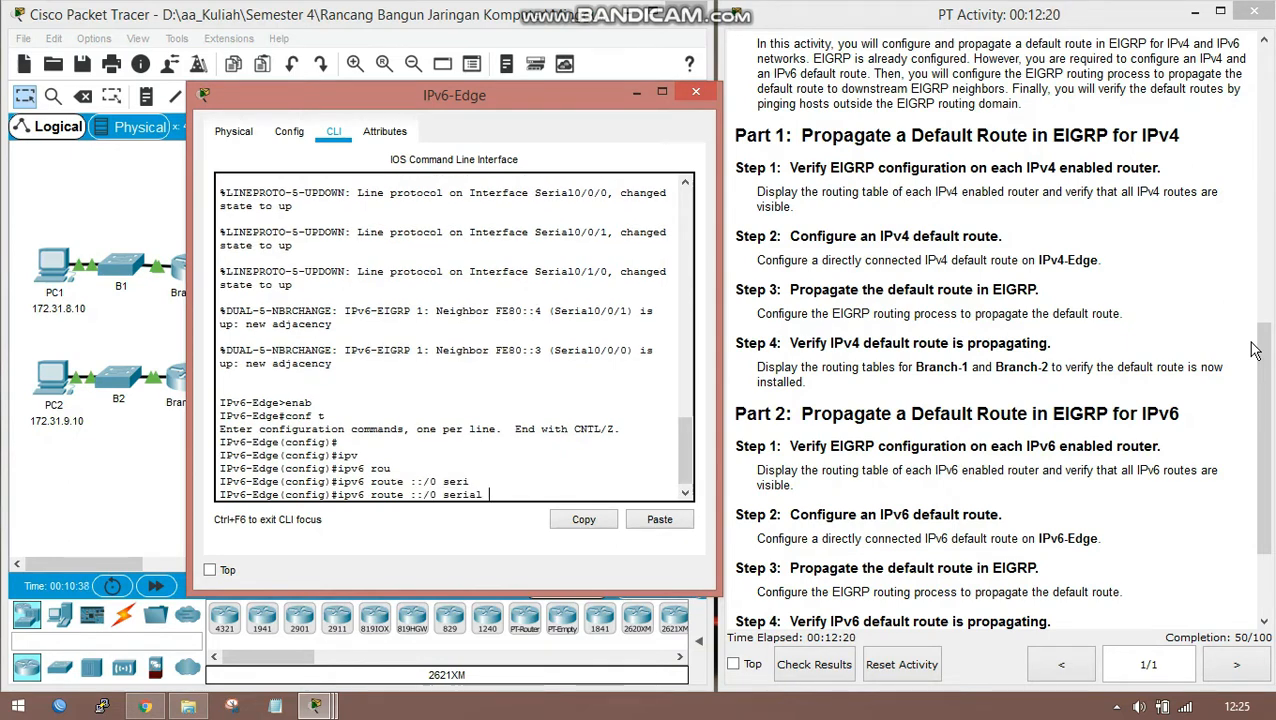
text(0/1/0)
key(Return)
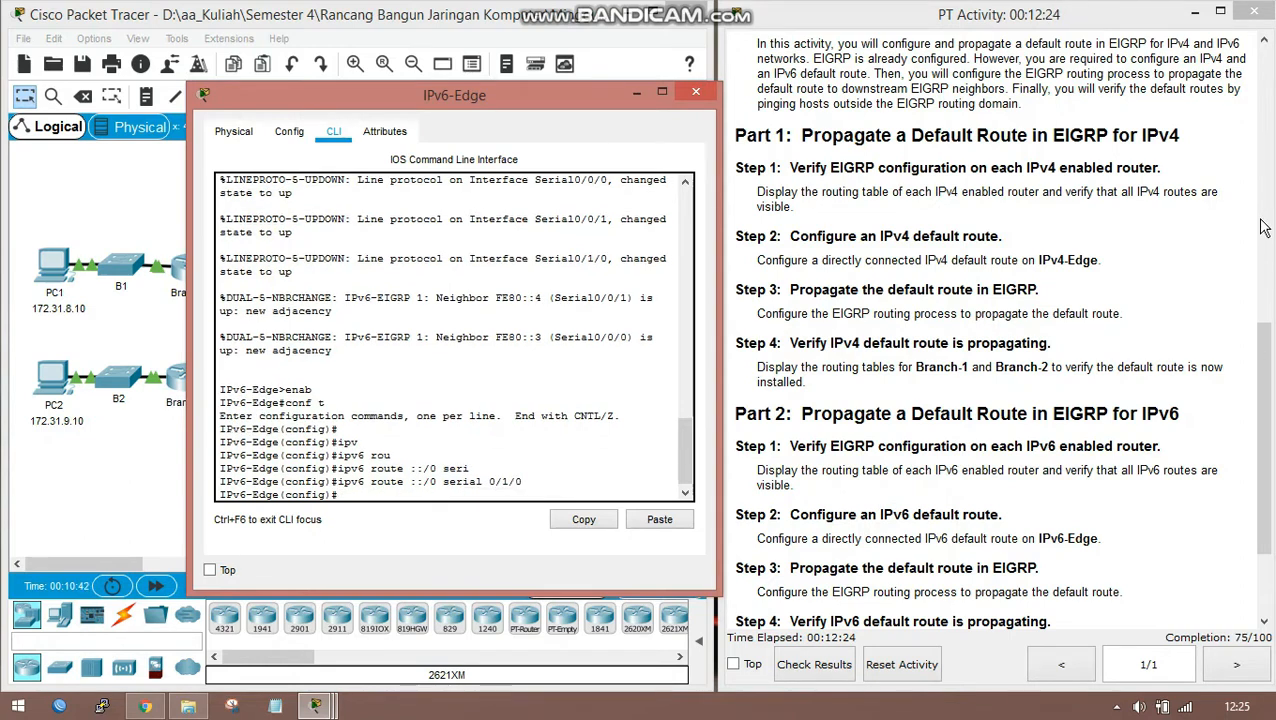
key(Return)
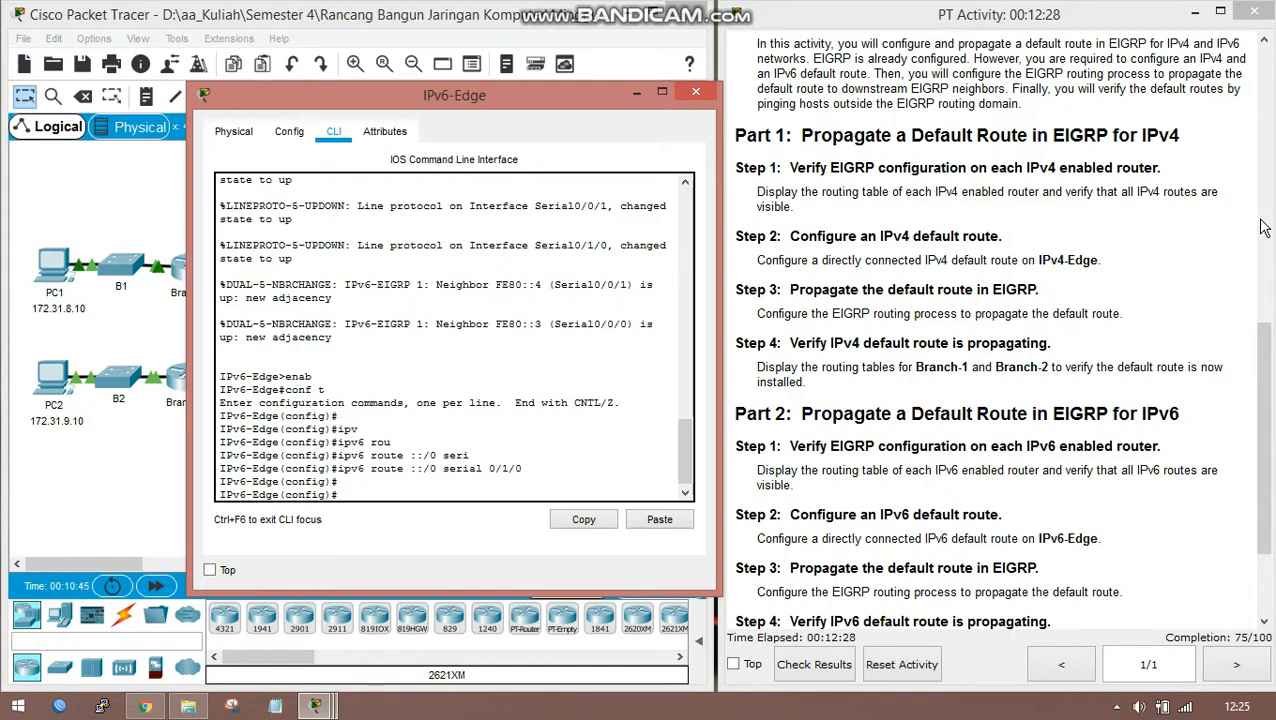
Step: Enter the EIGRP for IPv6 routing process on IPv6-Edge with ipv6 router eigrp 1
click(918, 560)
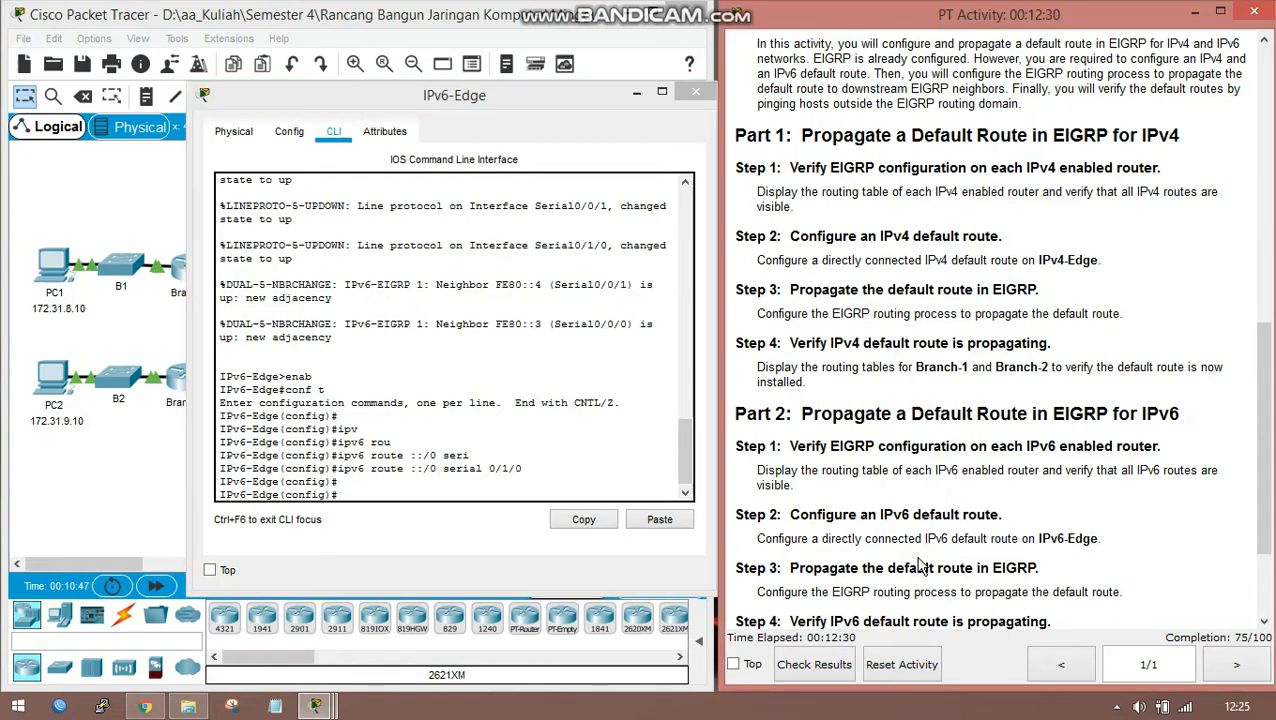
scroll(918, 558, down, 1)
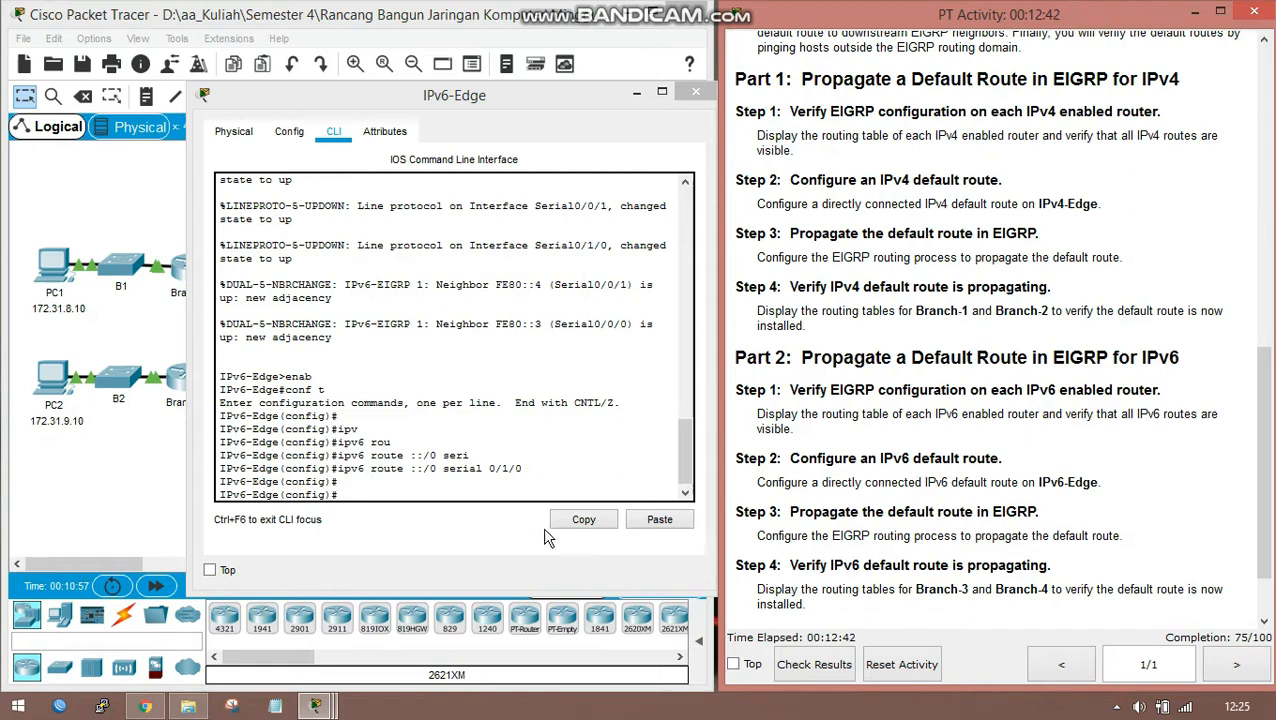
click(494, 492)
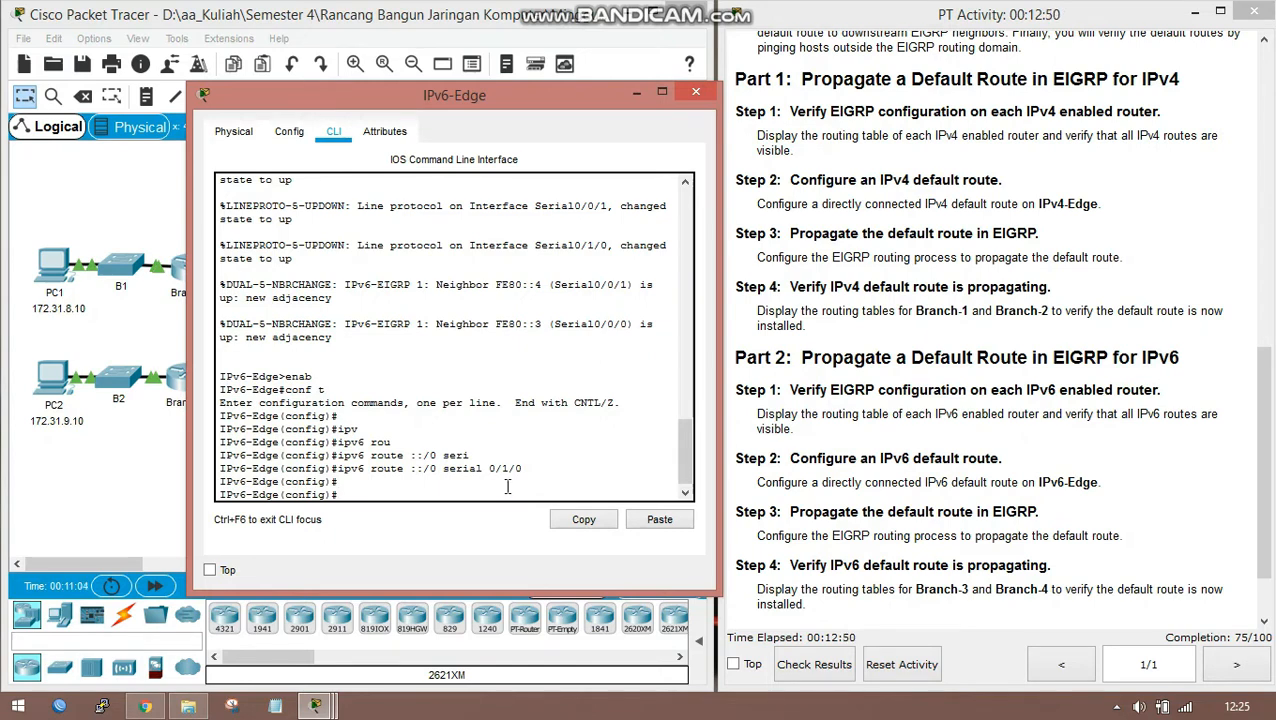
text(ipv)
key(Tab)
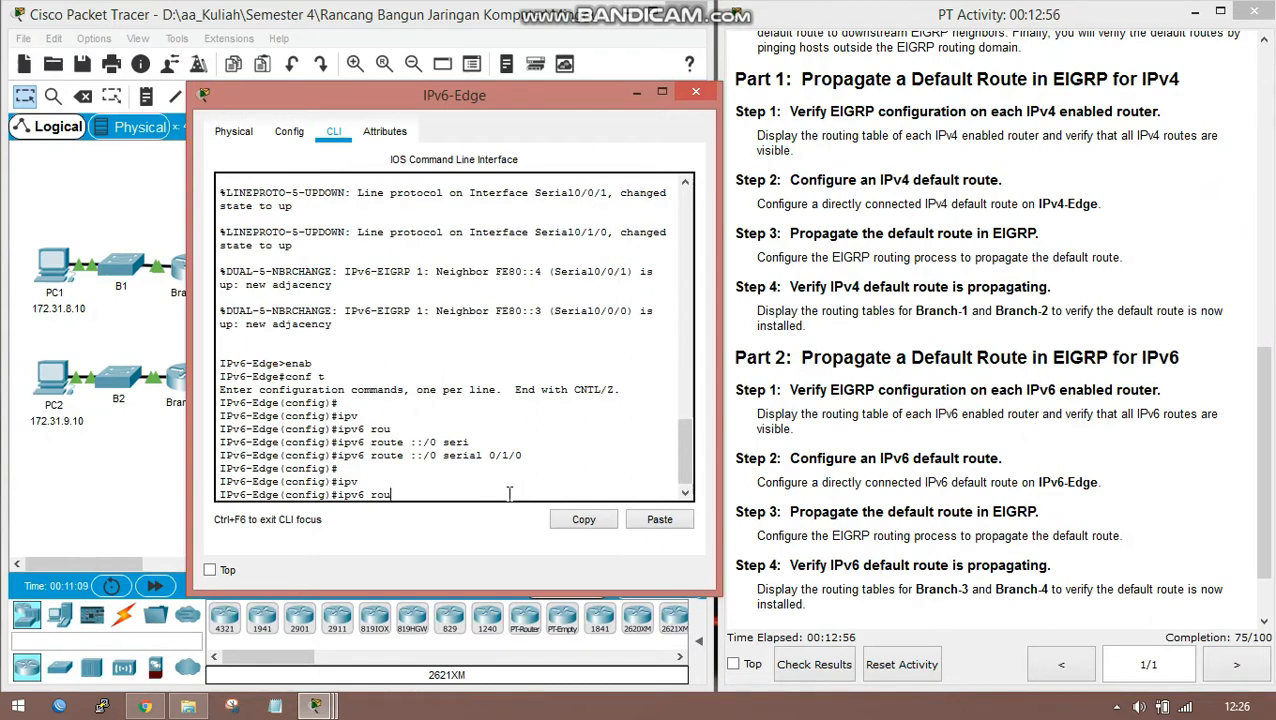
text(rou)
key(Tab)
text(t)
key(Tab)
text(e)
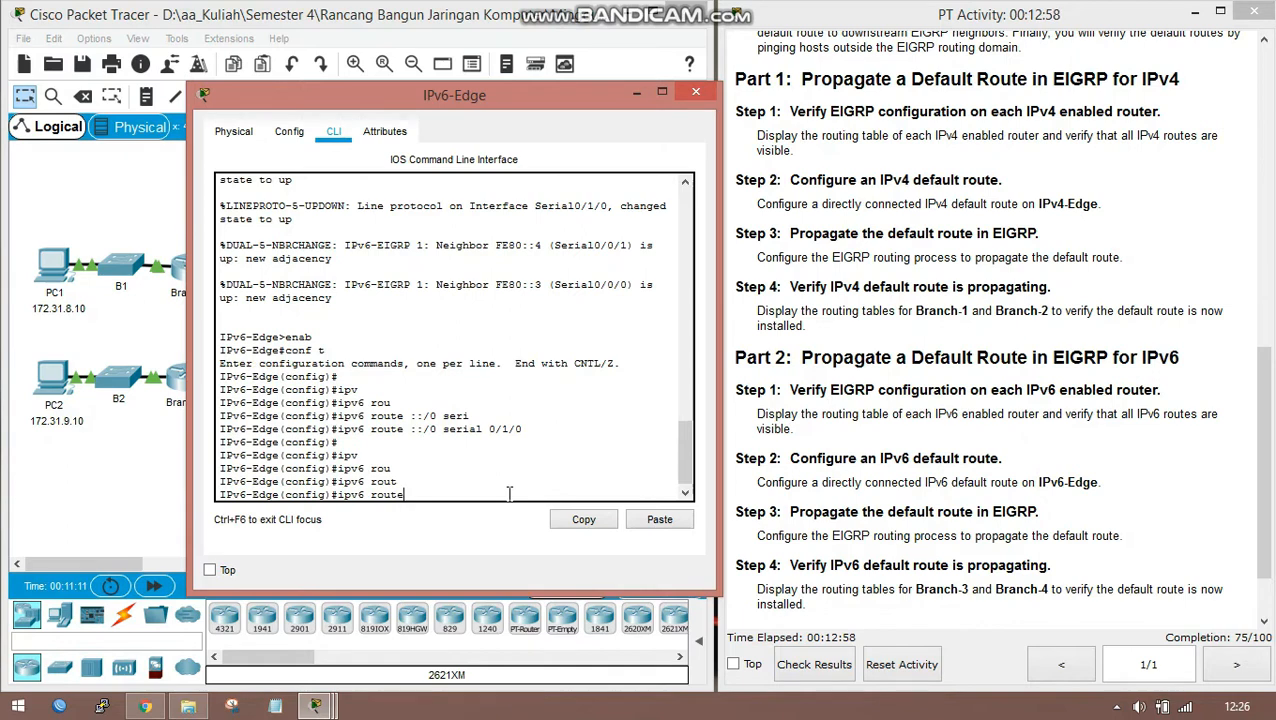
text(r ei)
key(Tab)
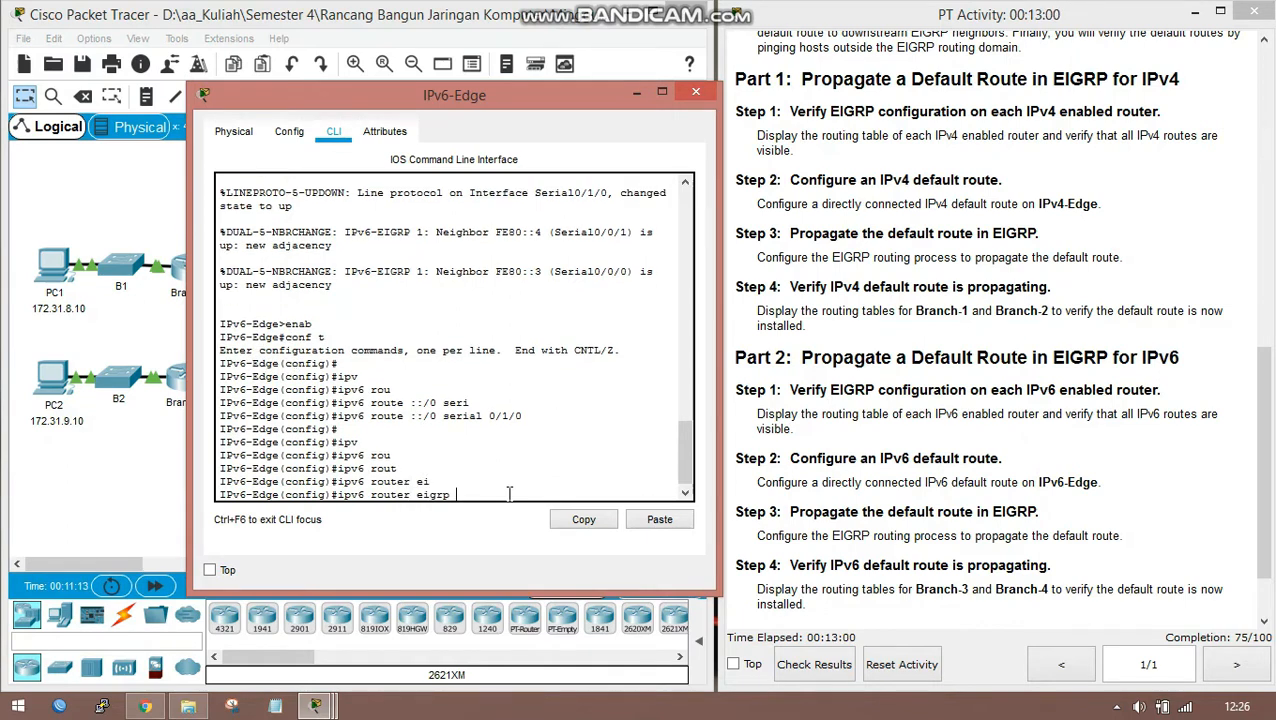
text(1)
key(Return)
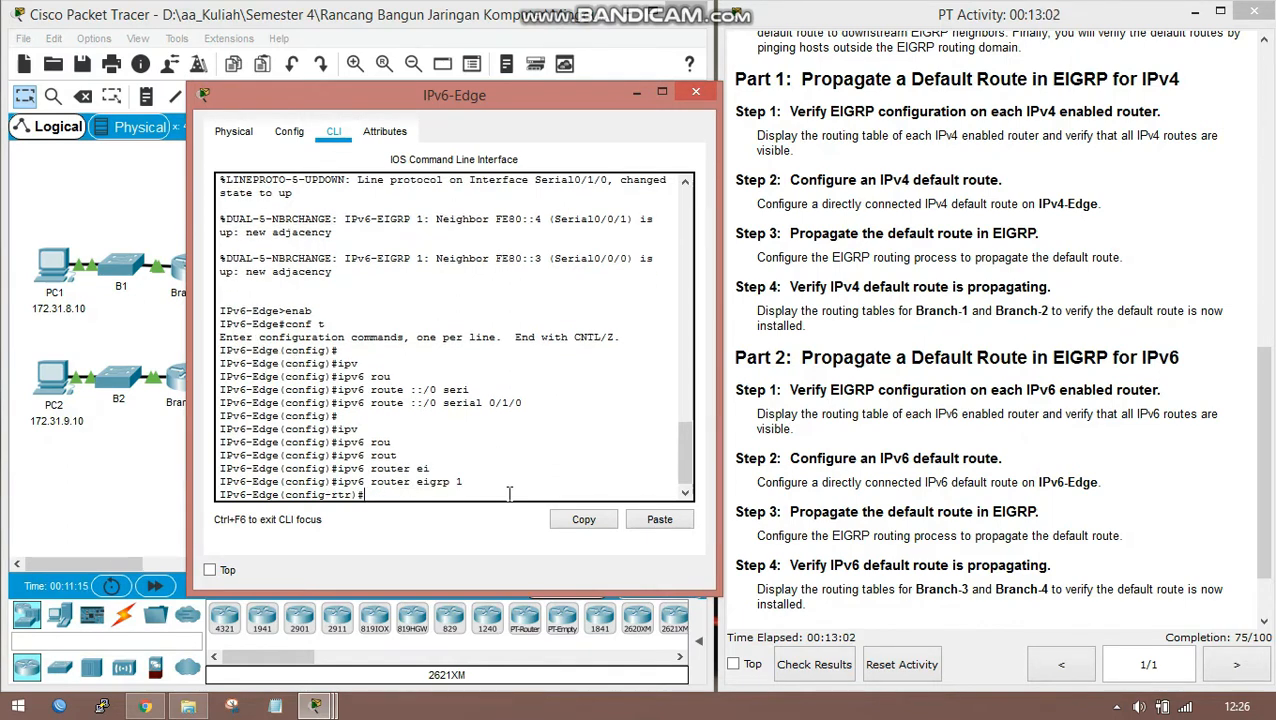
Step: Propagate the default route through EIGRP on IPv6-Edge with redistribute static, and put the router's window away
text(red)
key(Tab)
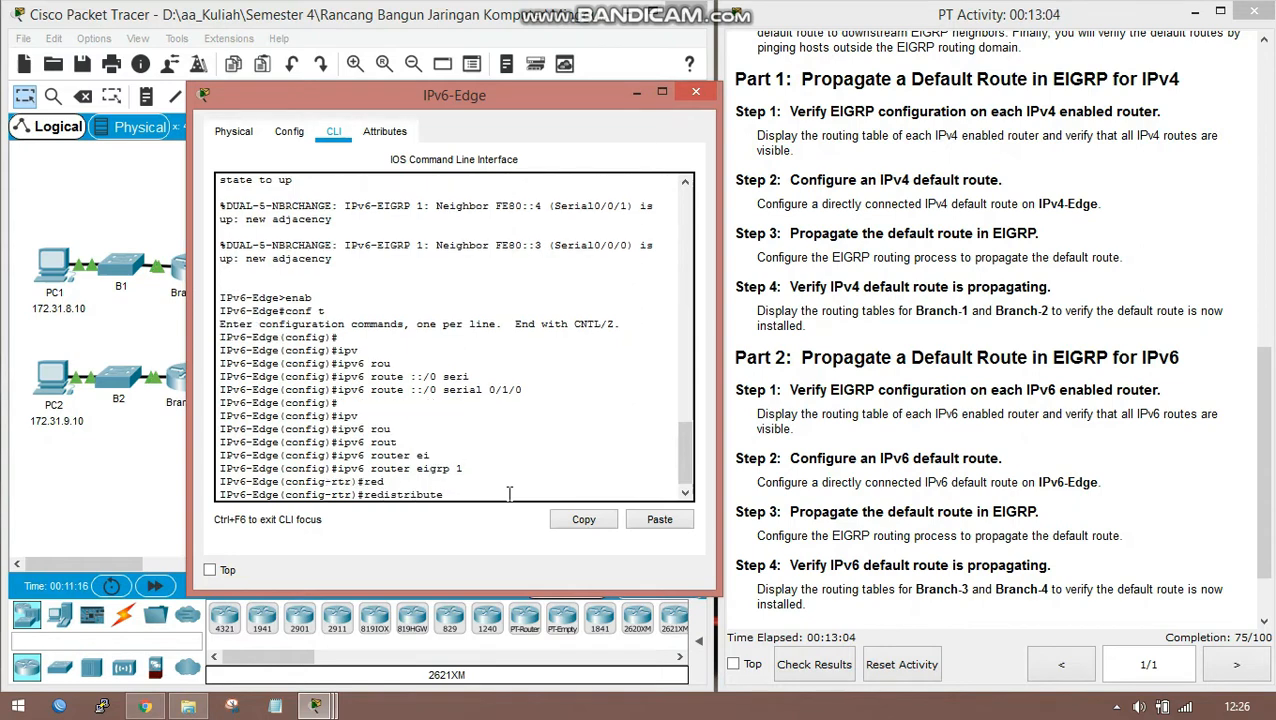
text(st)
key(Tab)
key(Return)
key(Return)
key(Return)
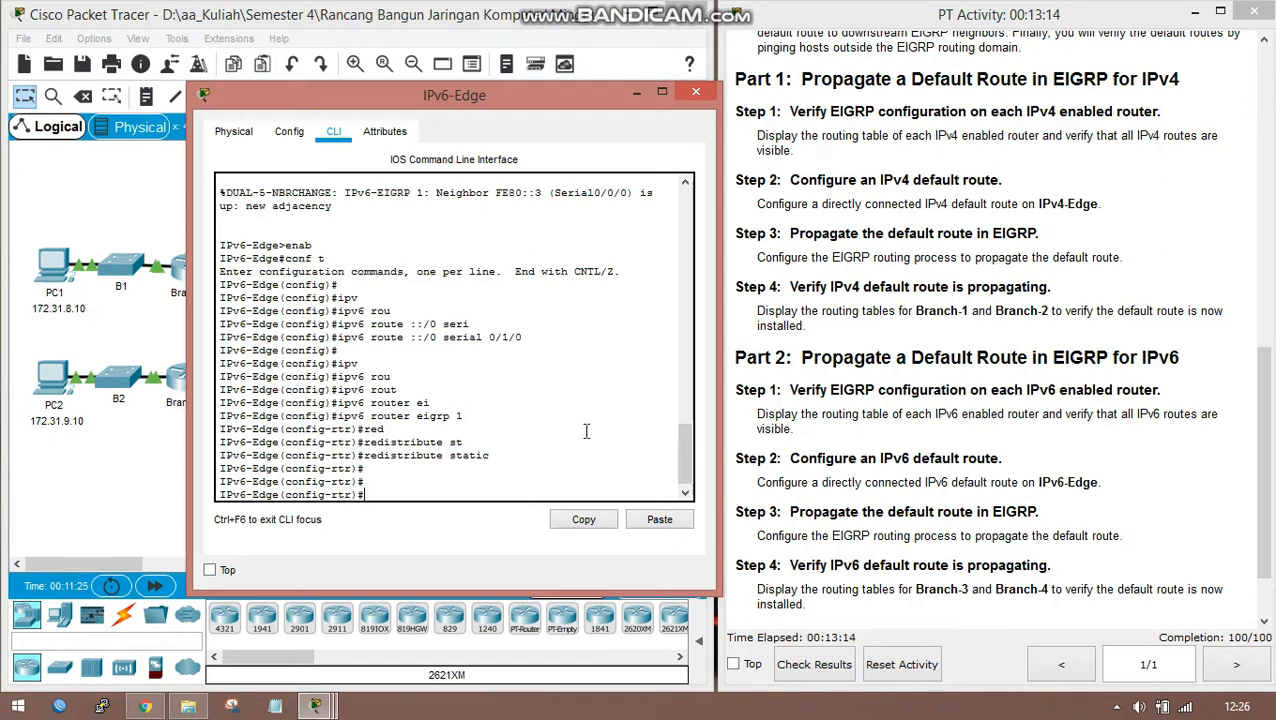
click(871, 603)
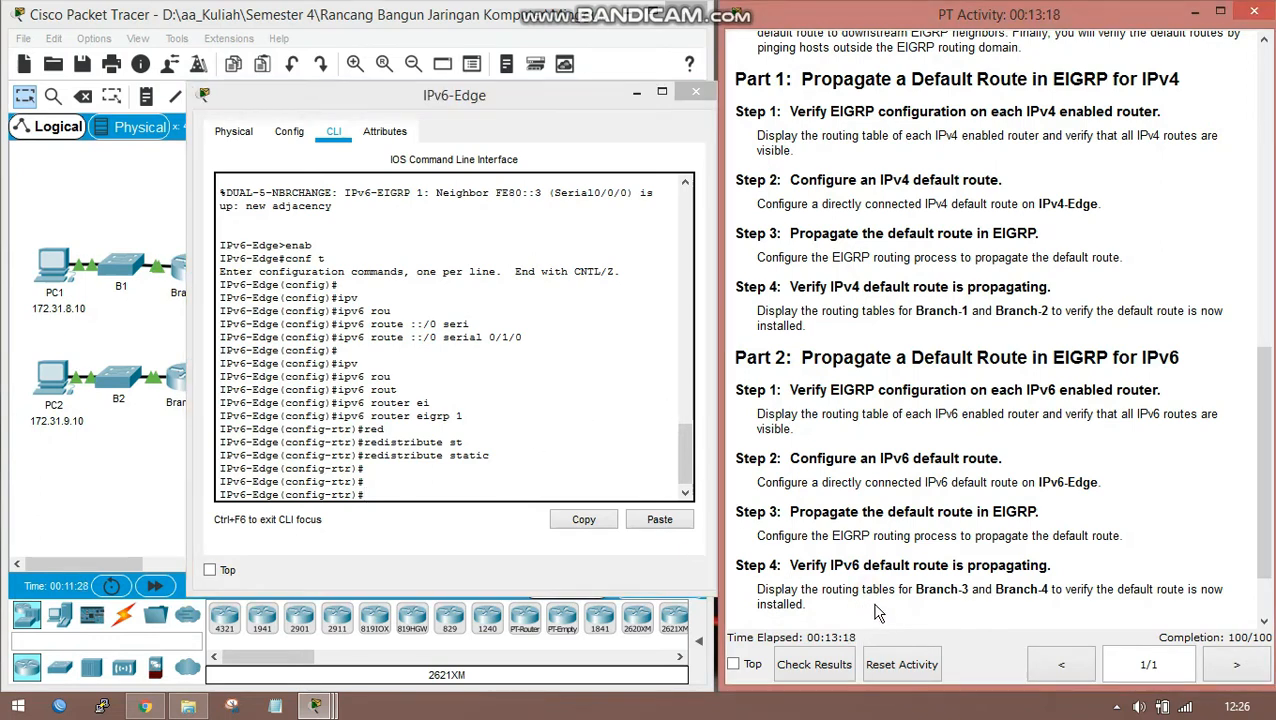
scroll(876, 600, down, 2)
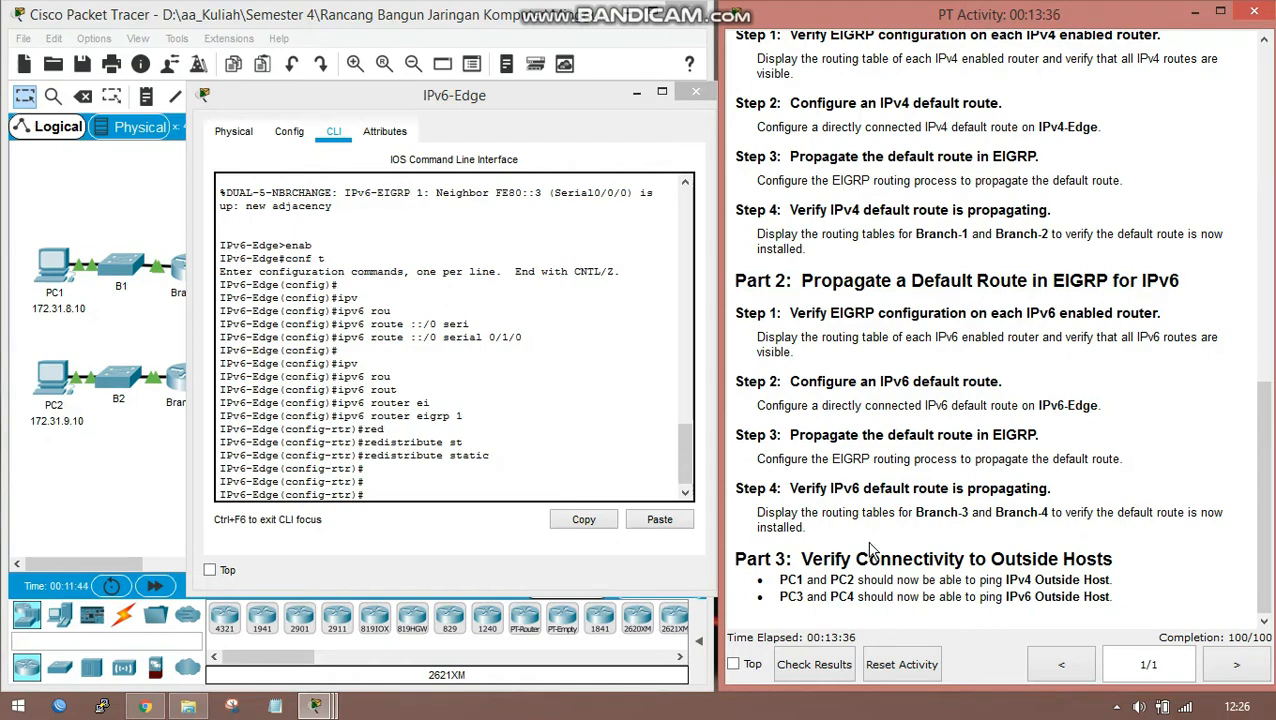
click(637, 93)
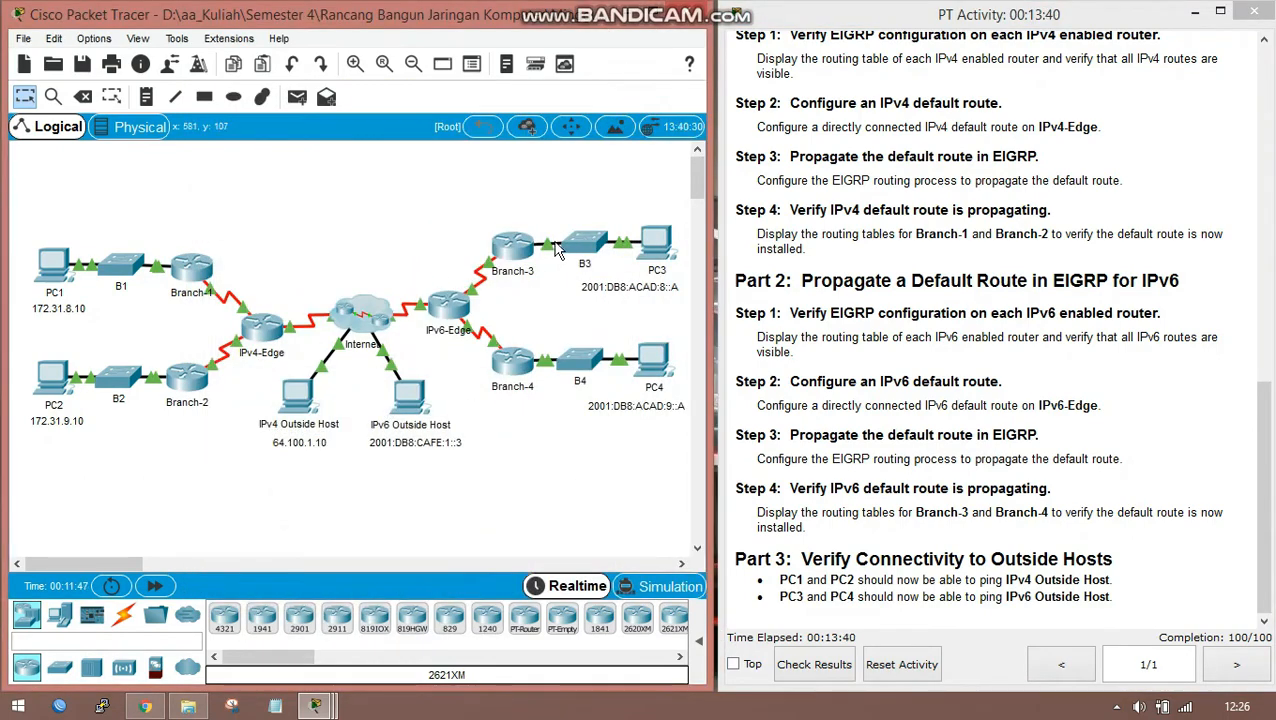
Step: Access the Branch-3 router's command line and enter privileged mode
click(516, 243)
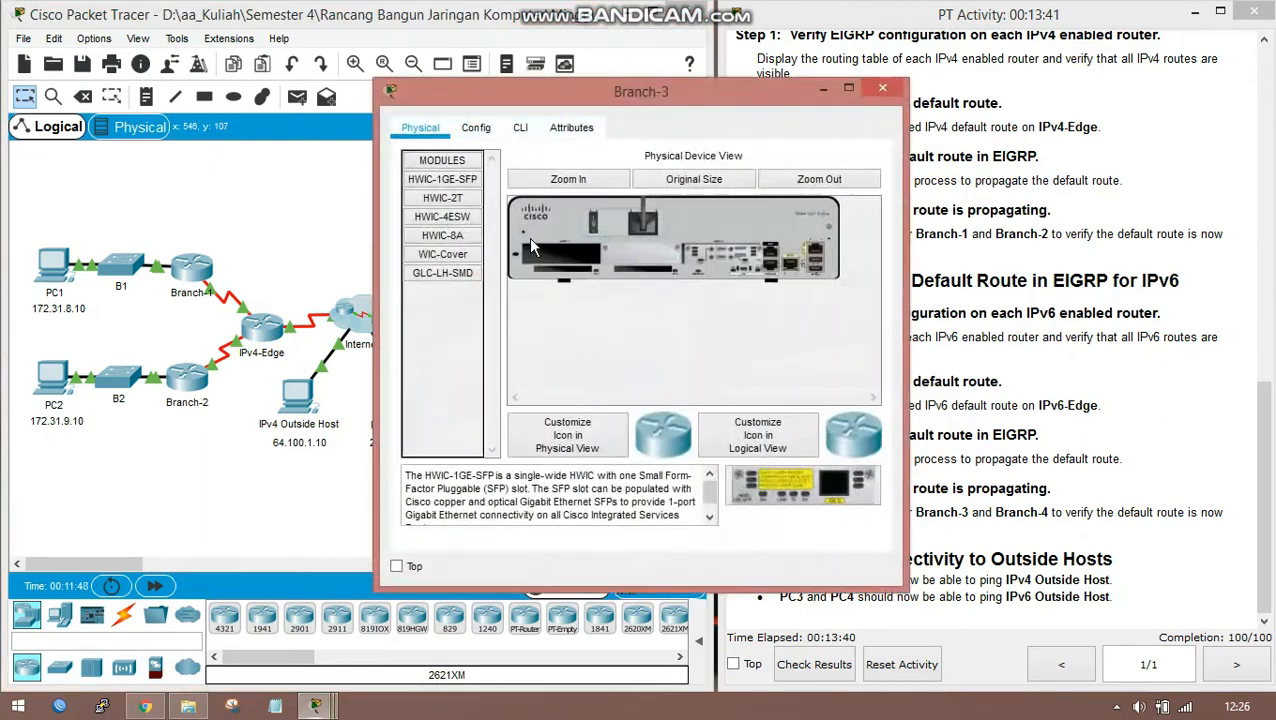
click(520, 127)
drag(508, 100, 215, 140)
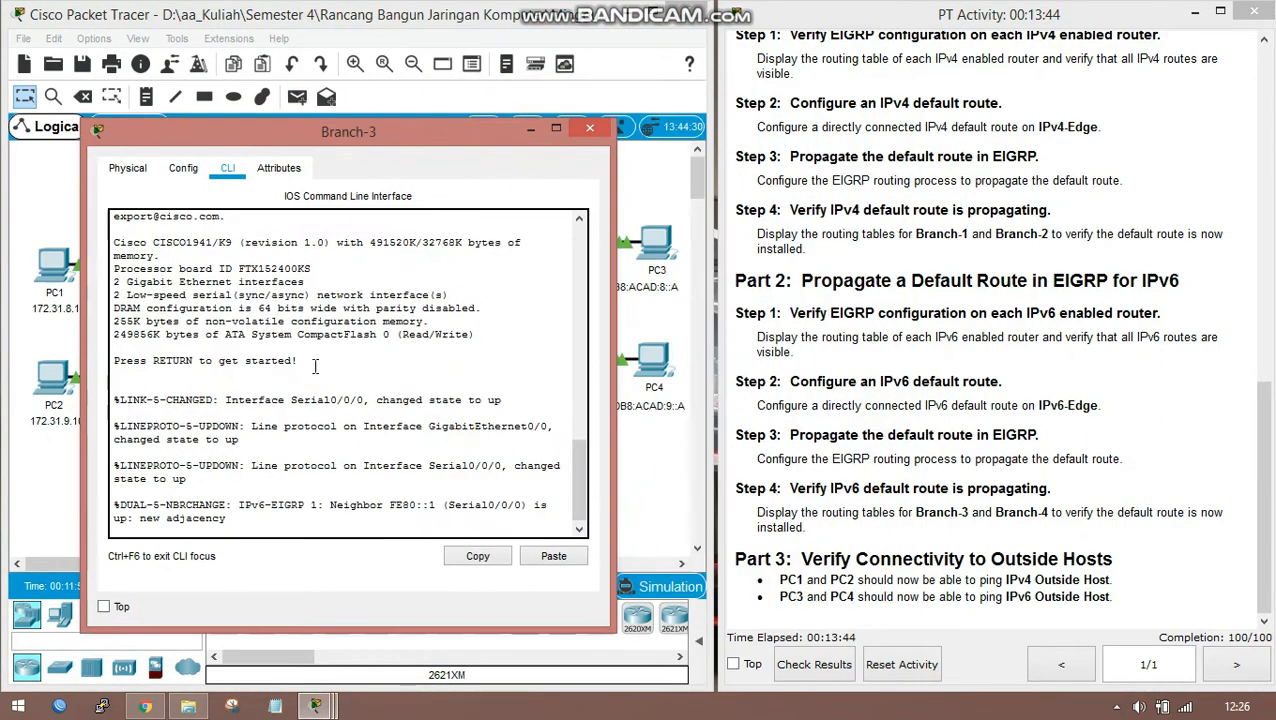
key(Return)
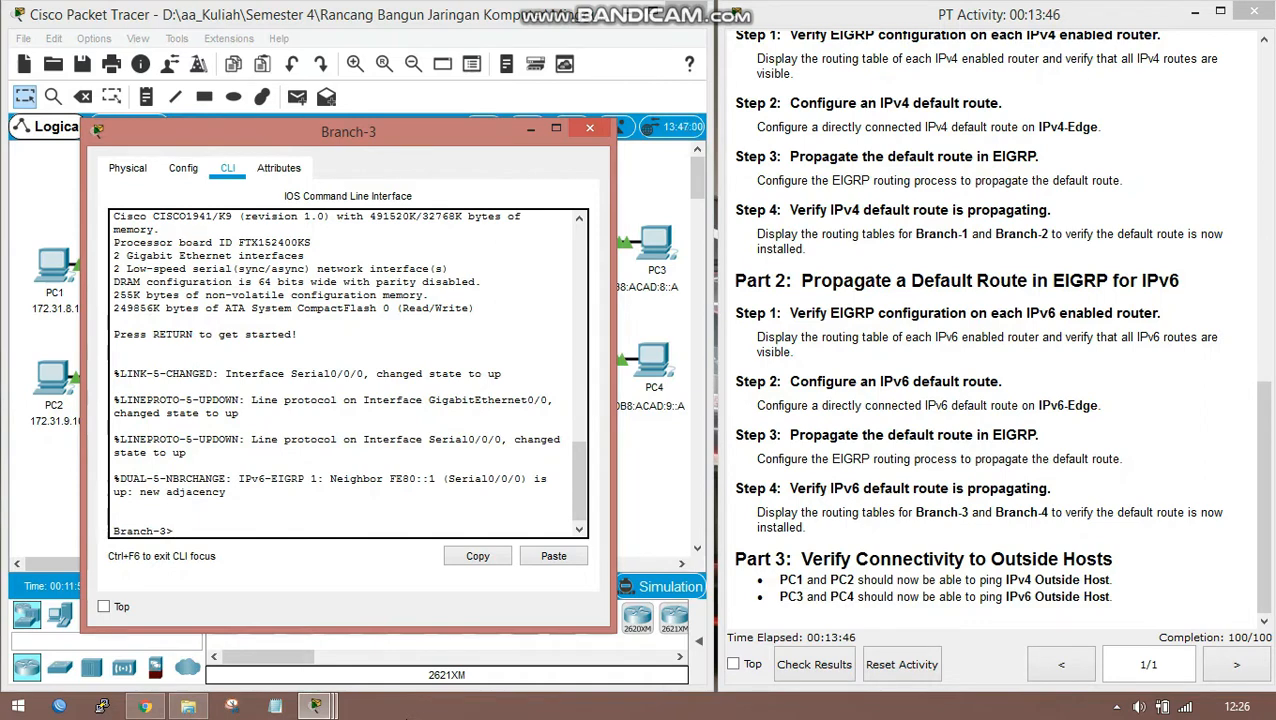
text(enab)
key(Return)
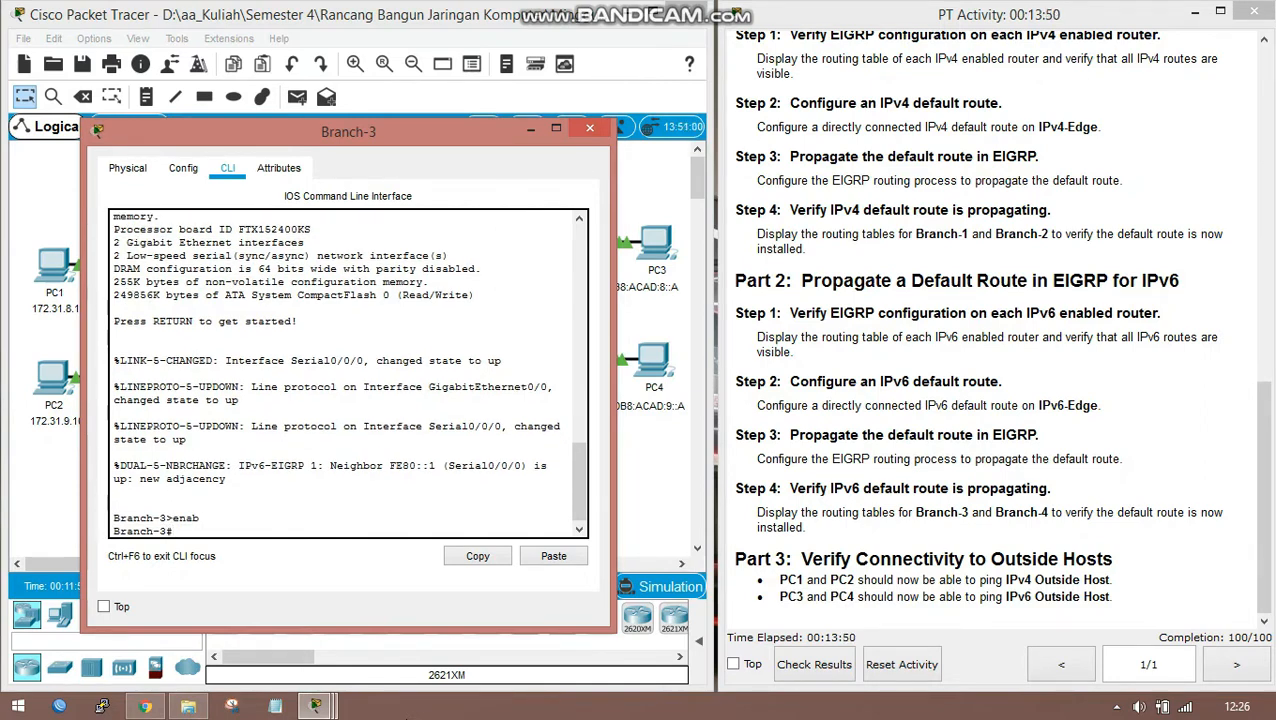
Step: Display Branch-3's IPv6 routing table with show ipv6 route, examine it for the default route, and minimize the router's window
text(sh)
key(Tab)
text(ipv)
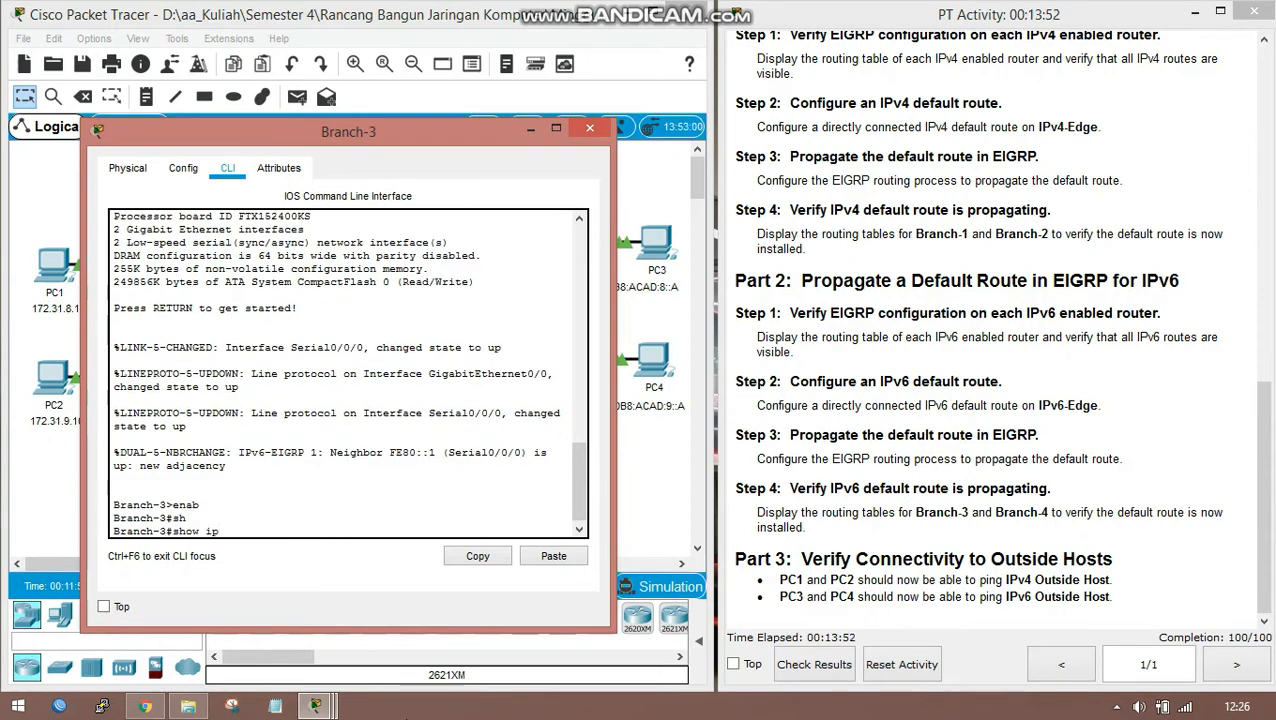
key(Tab)
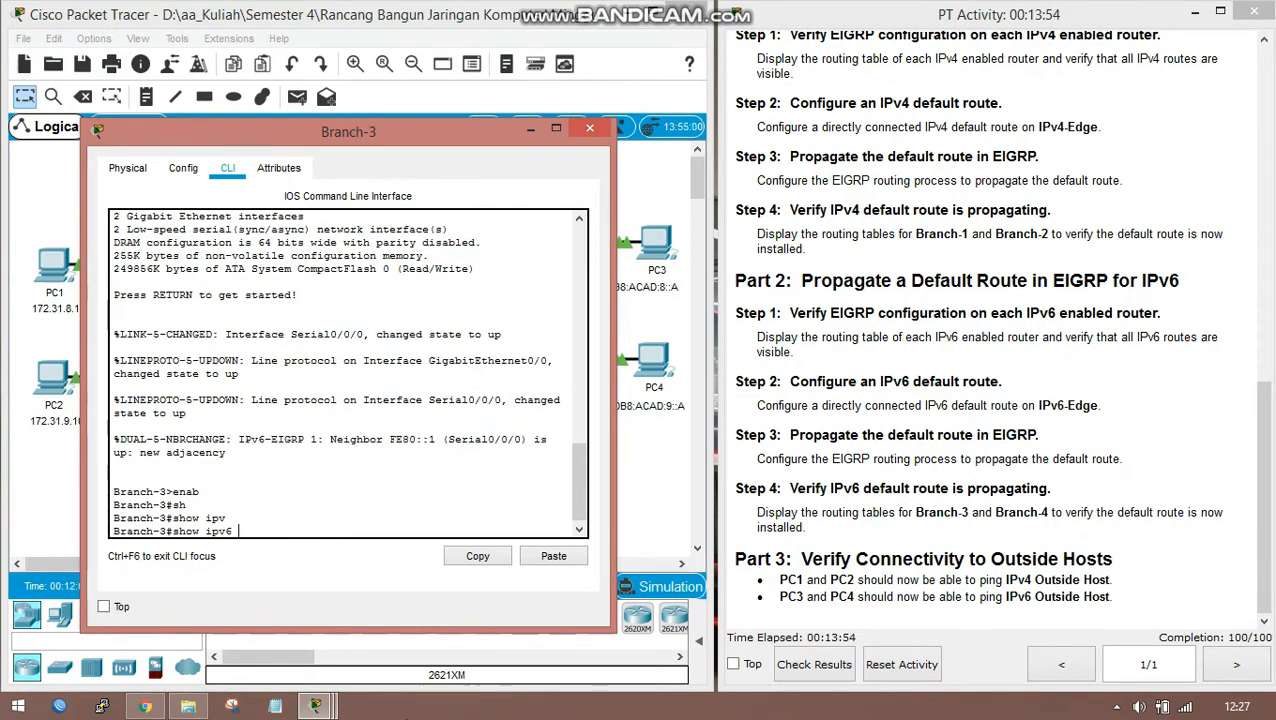
text(rou)
key(Tab)
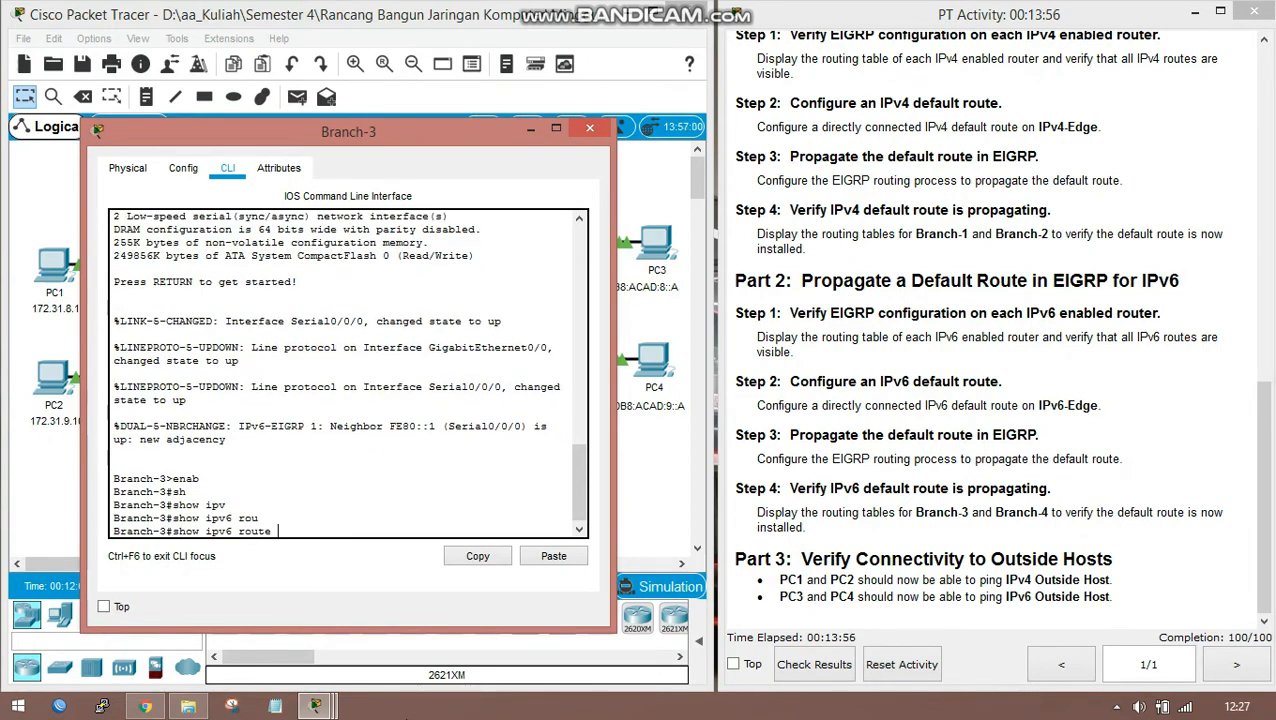
key(Return)
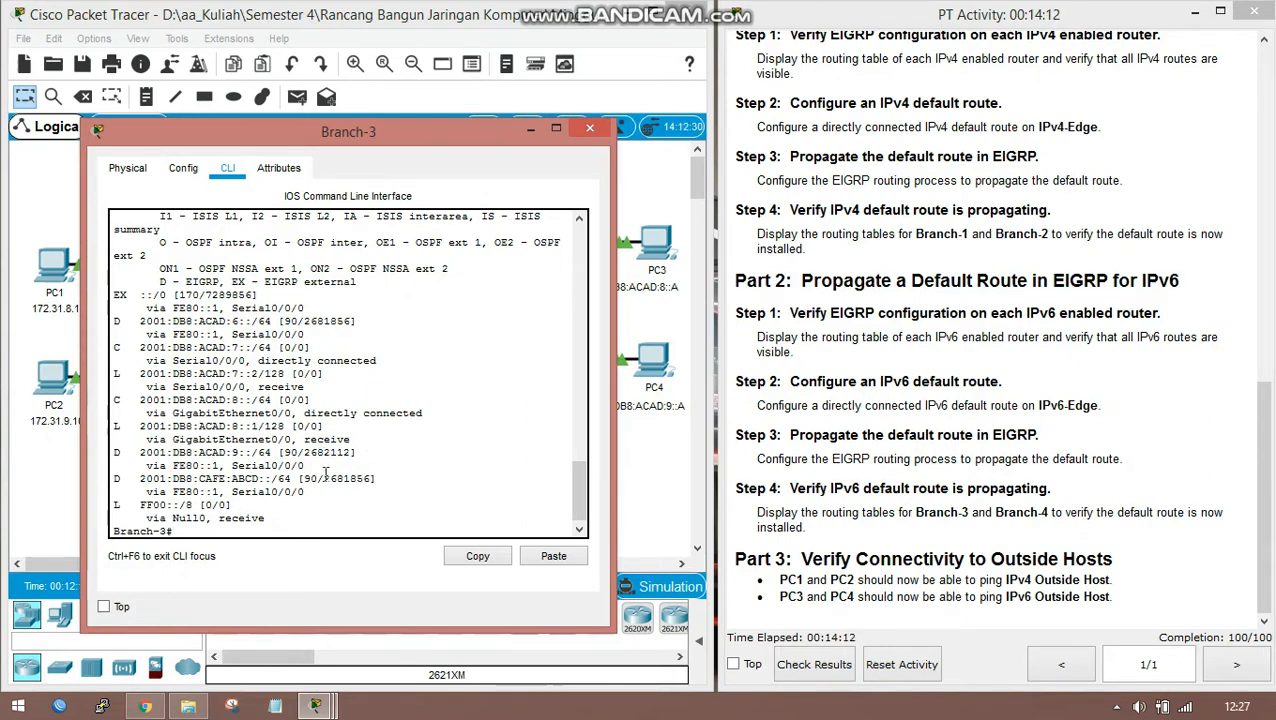
scroll(325, 477, up, 2)
scroll(325, 477, up, 2)
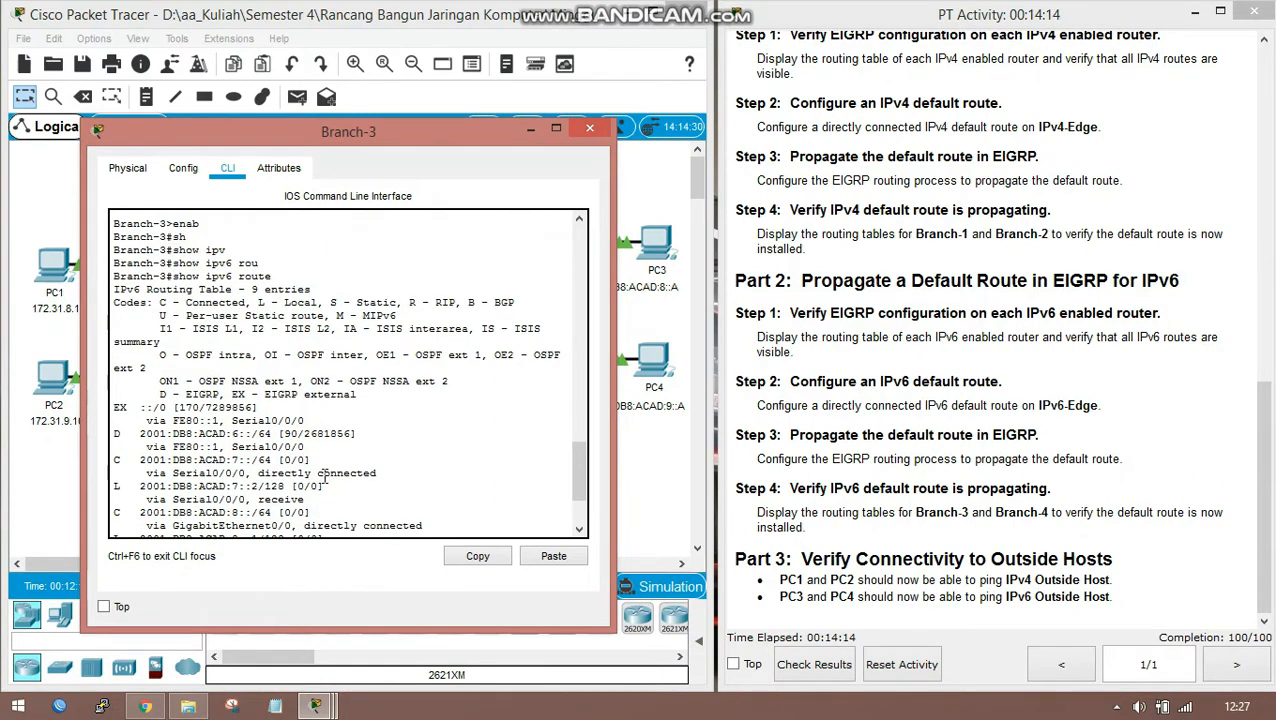
scroll(325, 477, down, 4)
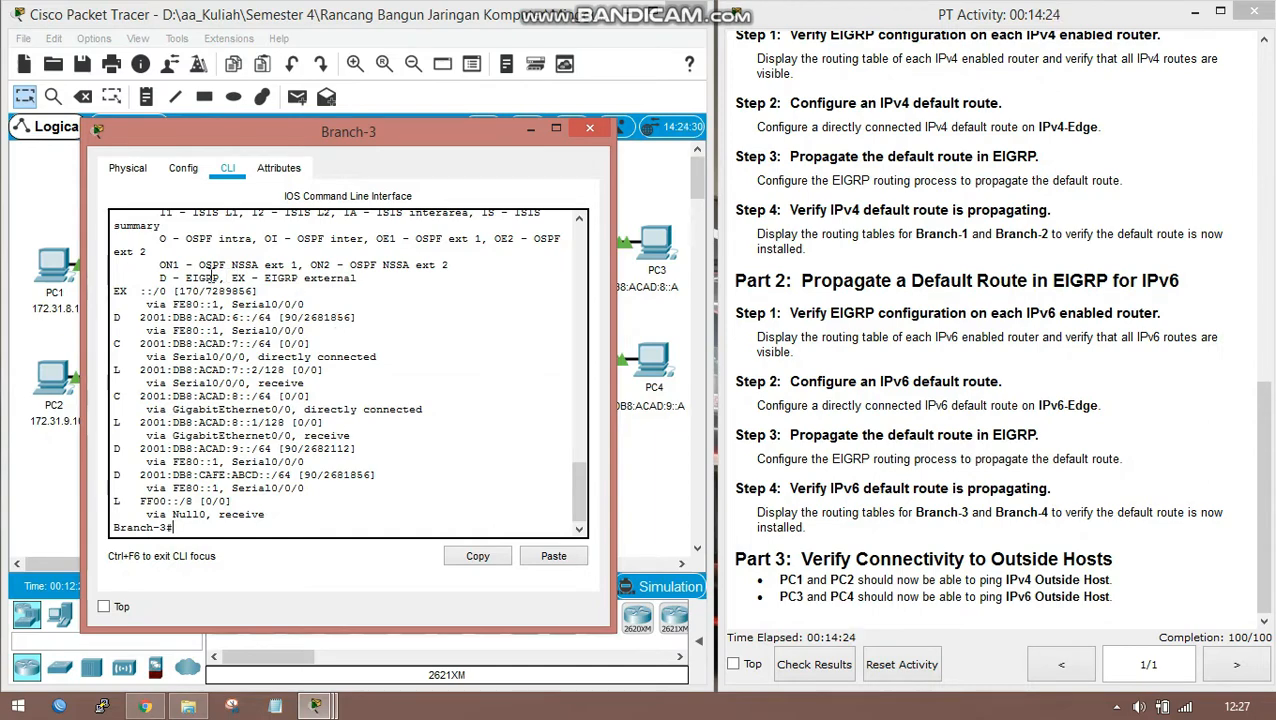
click(532, 128)
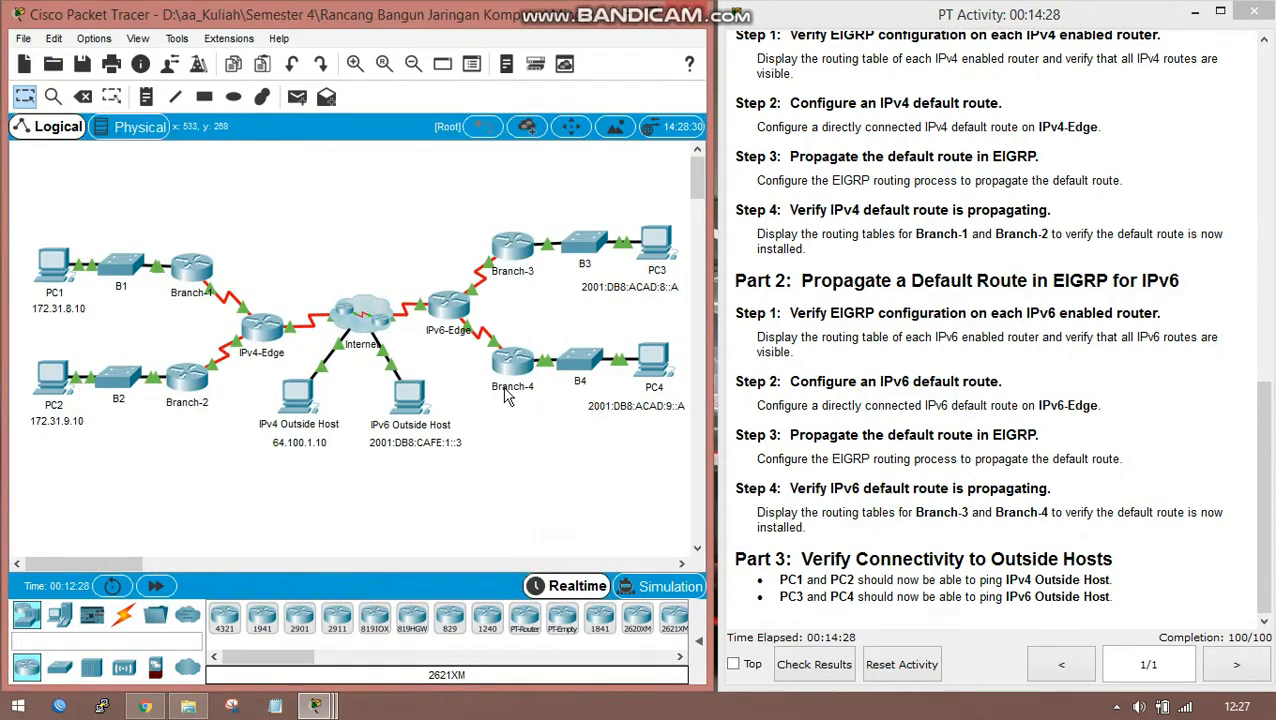
Step: Access the Branch-4 router's command line and enter privileged mode
click(503, 368)
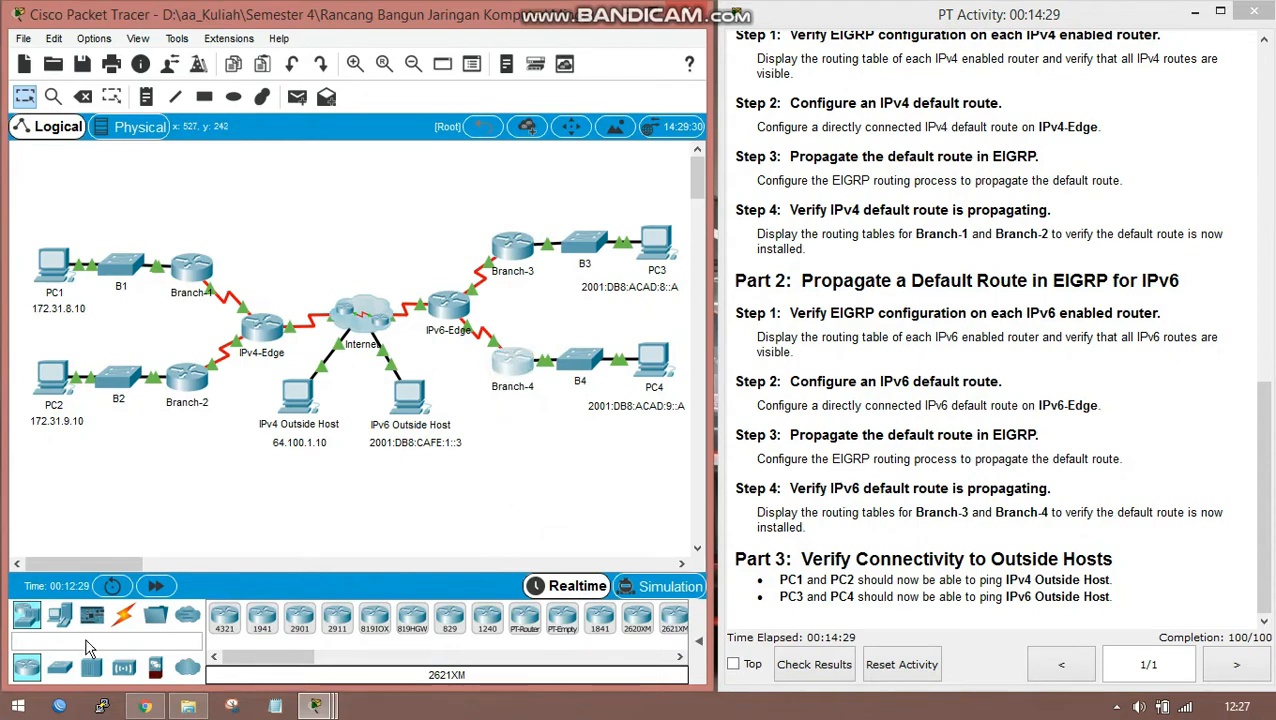
click(526, 124)
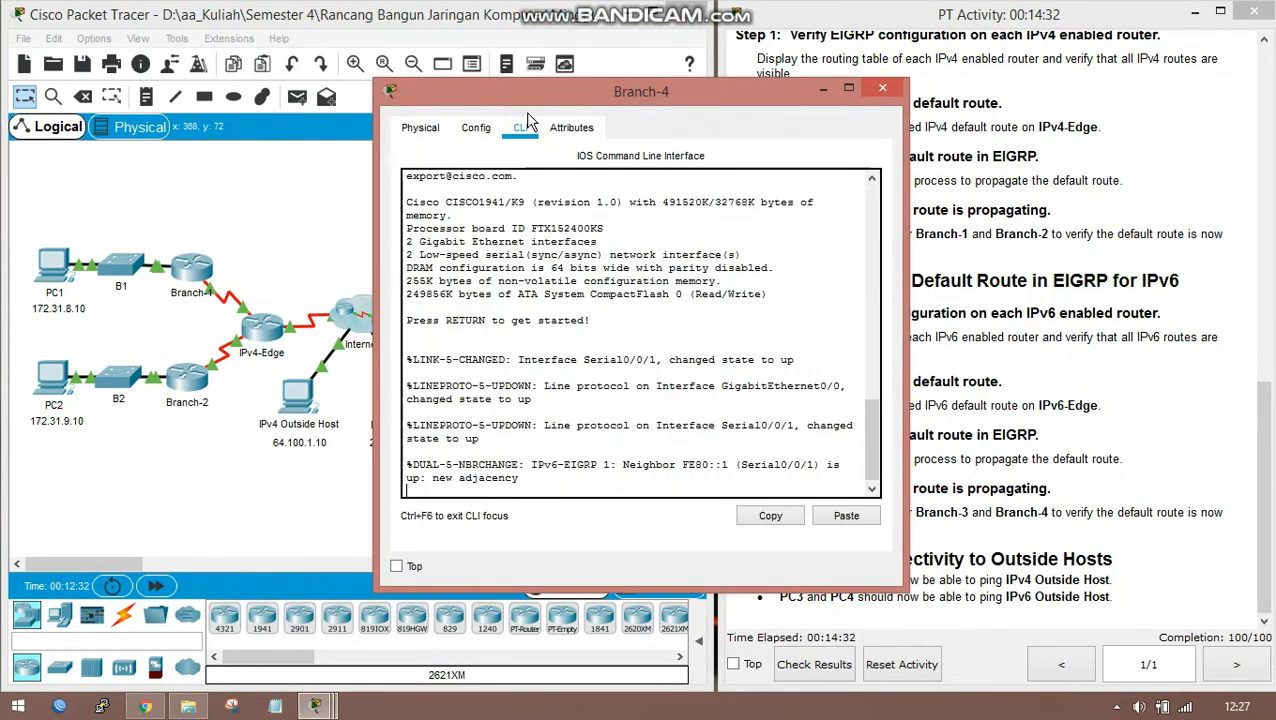
drag(530, 91, 346, 48)
key(Return)
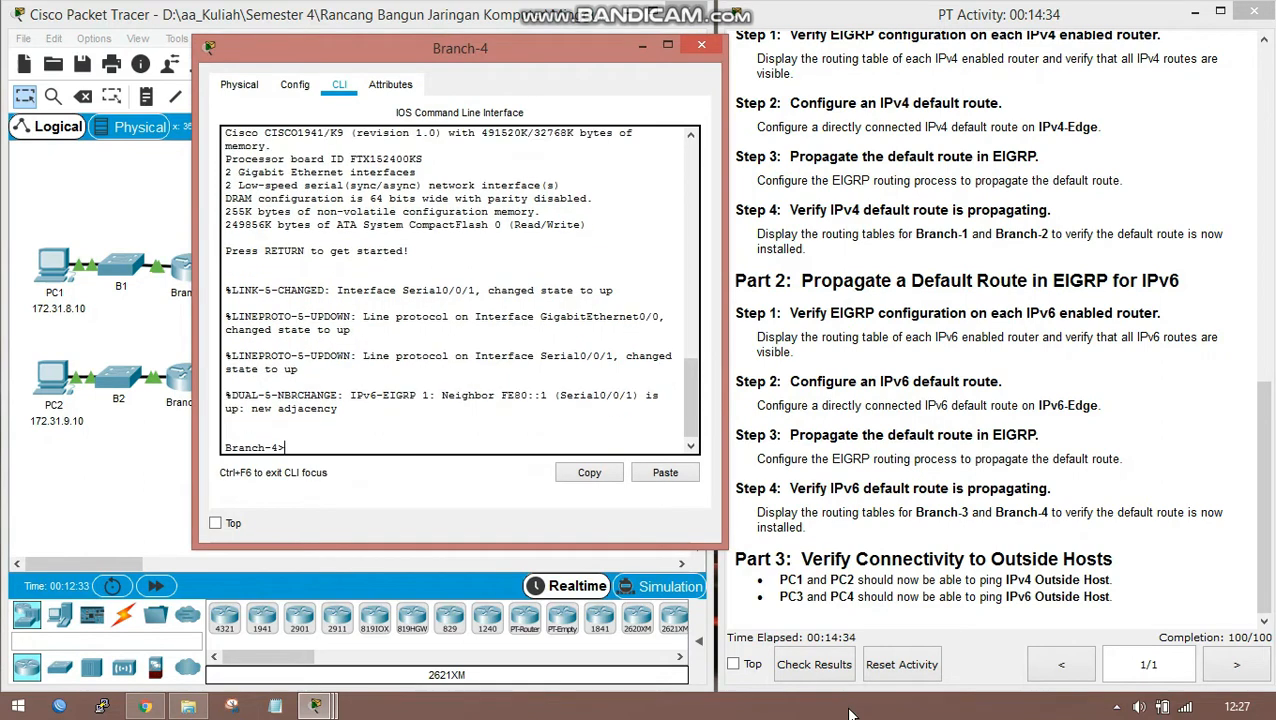
text(ena)
key(Return)
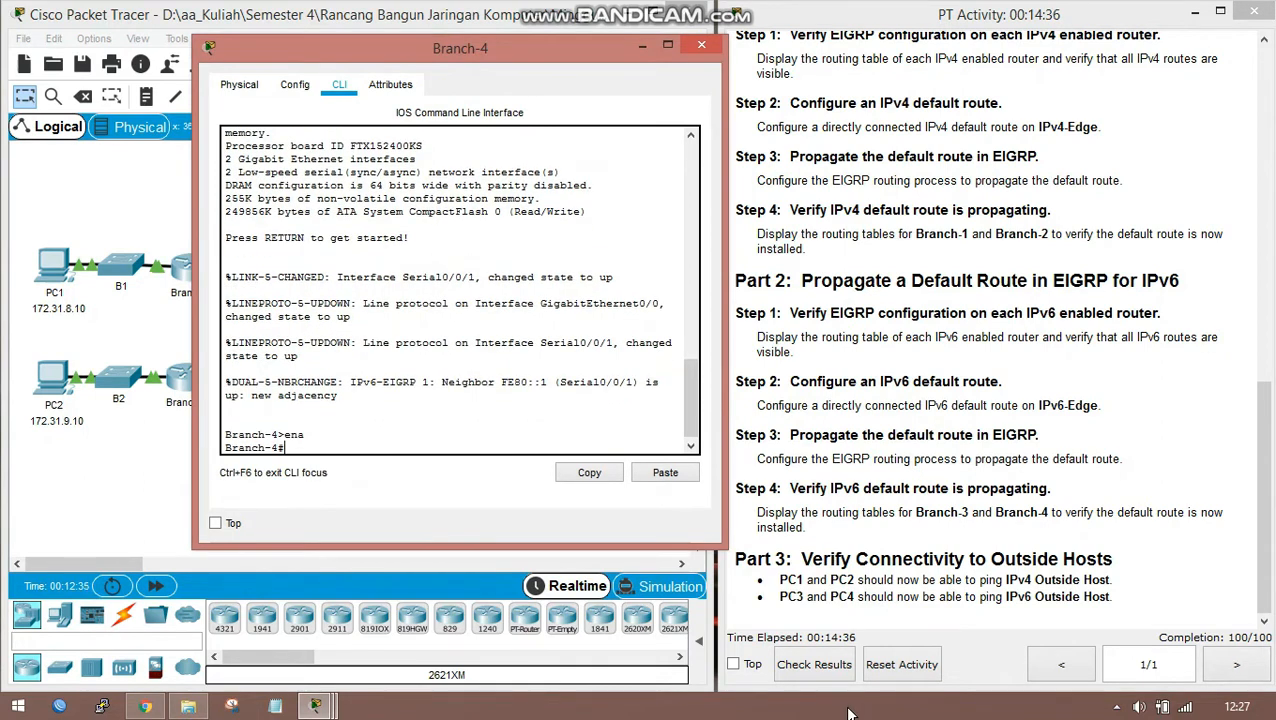
Step: Display Branch-4's full IPv6 routing table with show ipv6 route to check for the default route, and minimize the router's window
text(sh)
key(Tab)
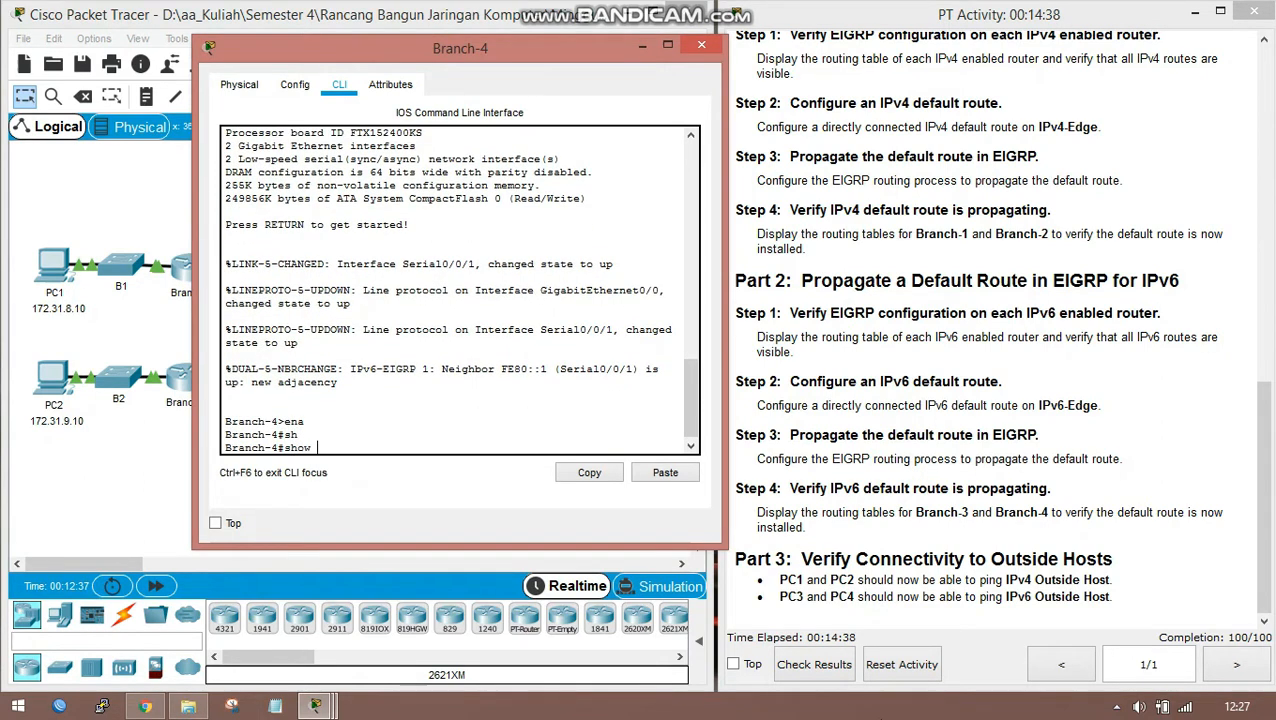
text(ipv)
key(Tab)
text(rou)
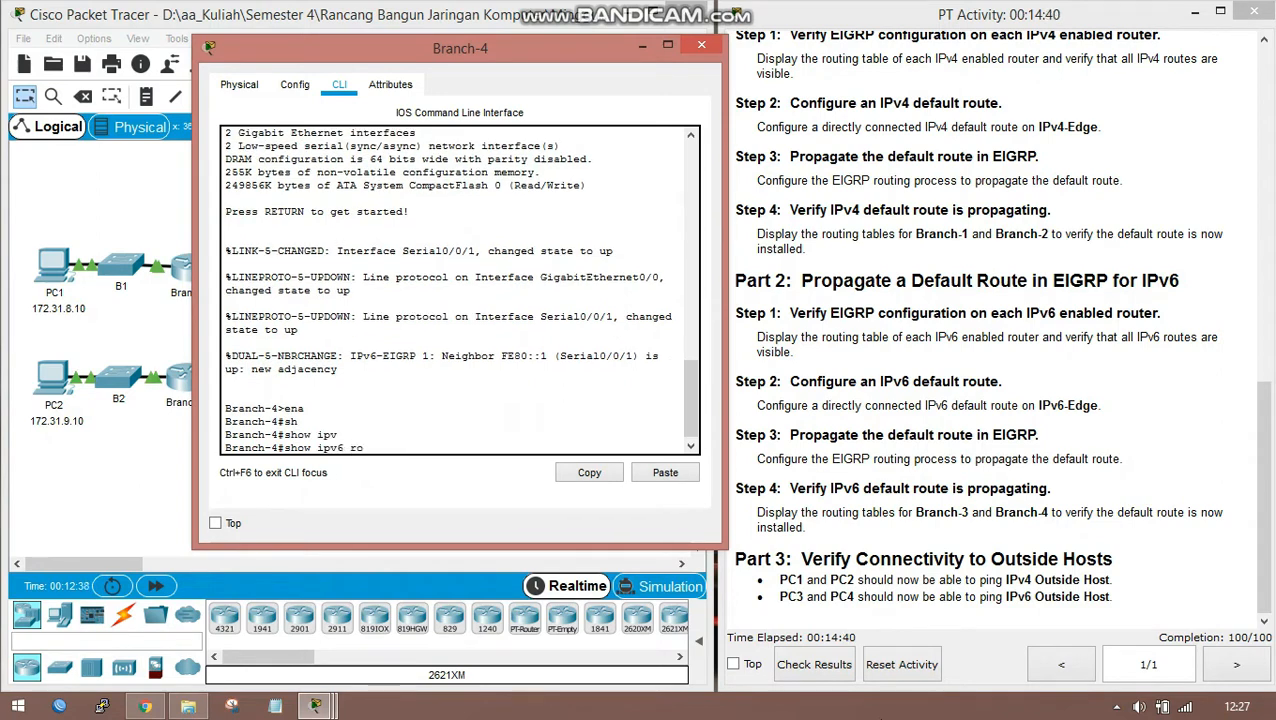
key(Tab)
key(Return)
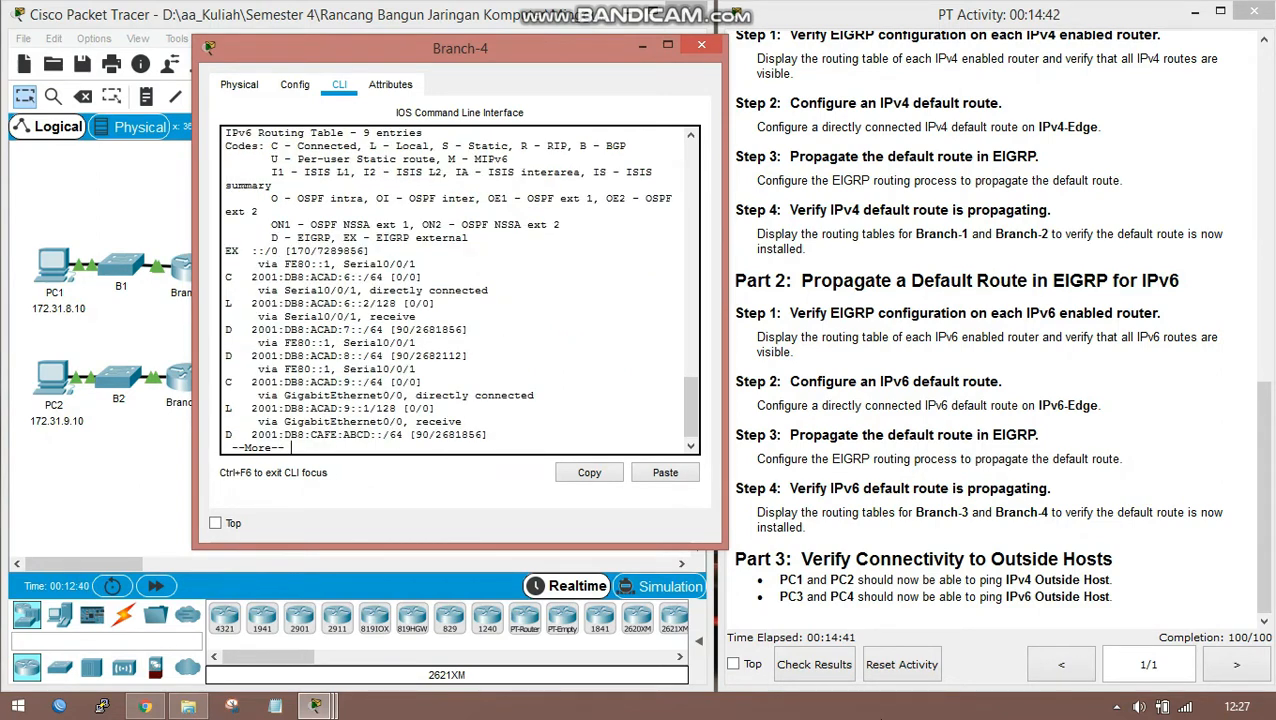
key(space)
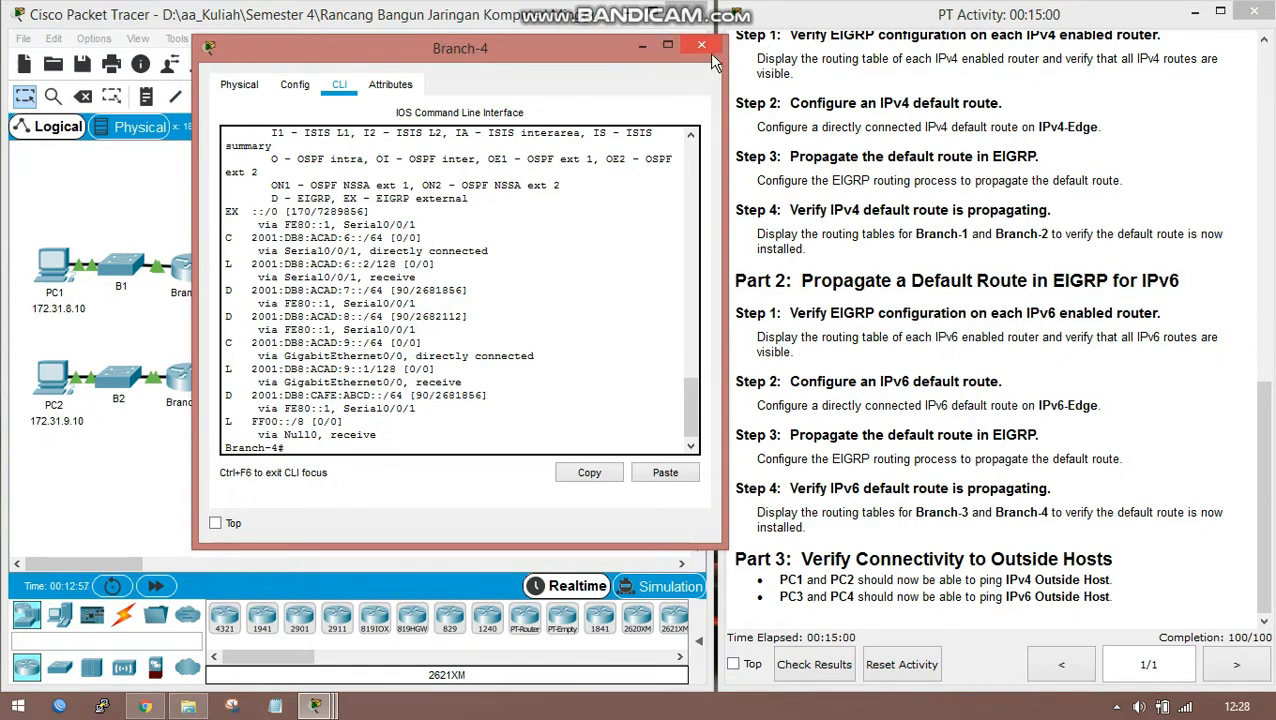
click(645, 50)
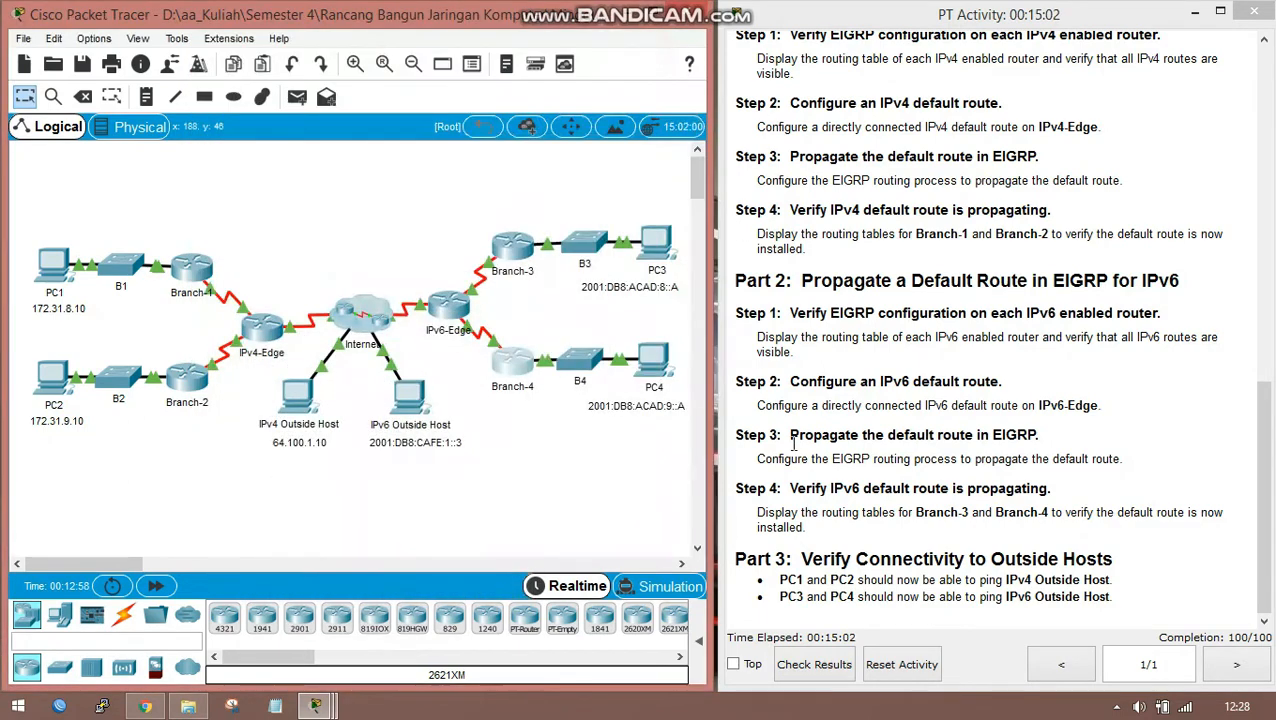
Step: Ping PC2 at 172.31.9.10 from PC1's command prompt and close PC1's window
click(866, 594)
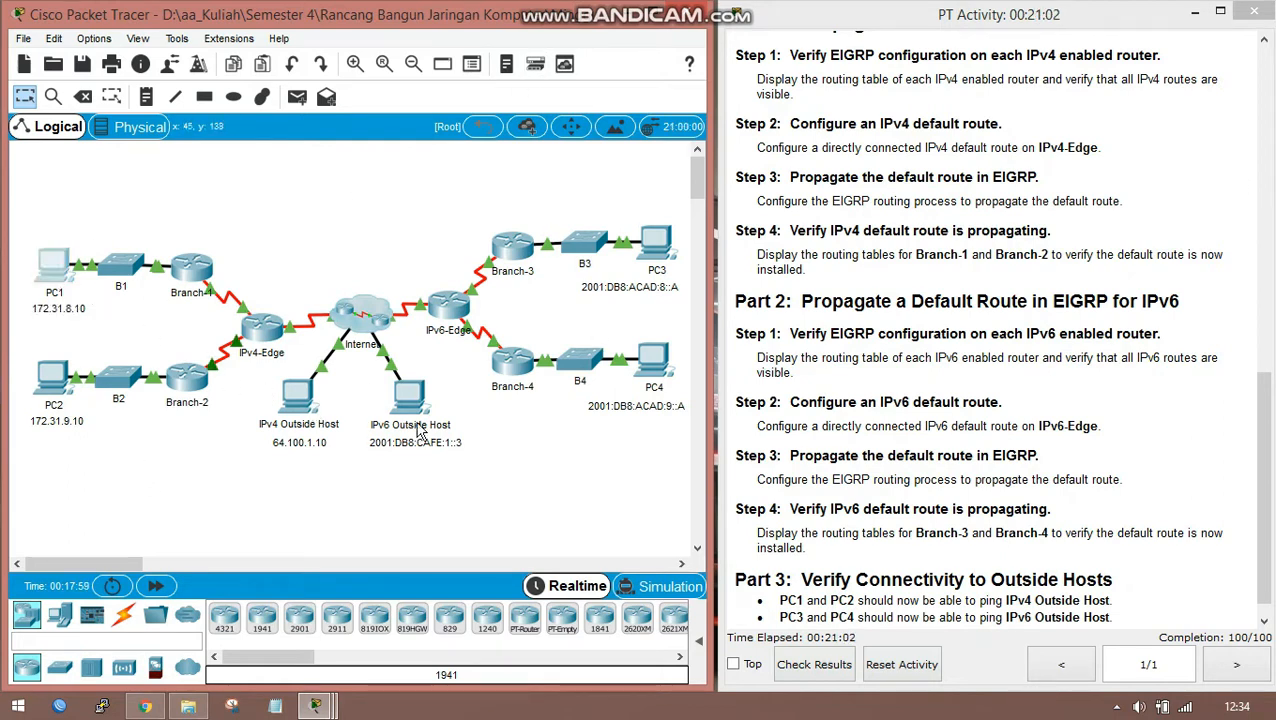
click(55, 266)
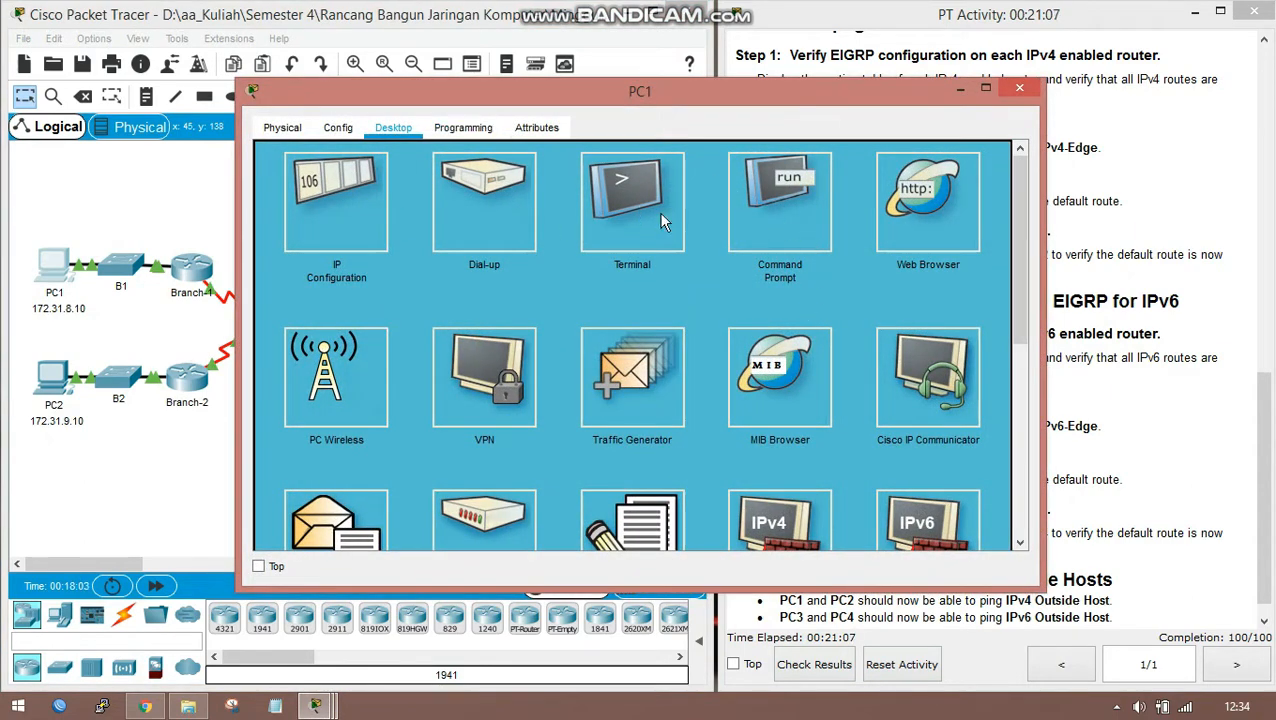
click(779, 250)
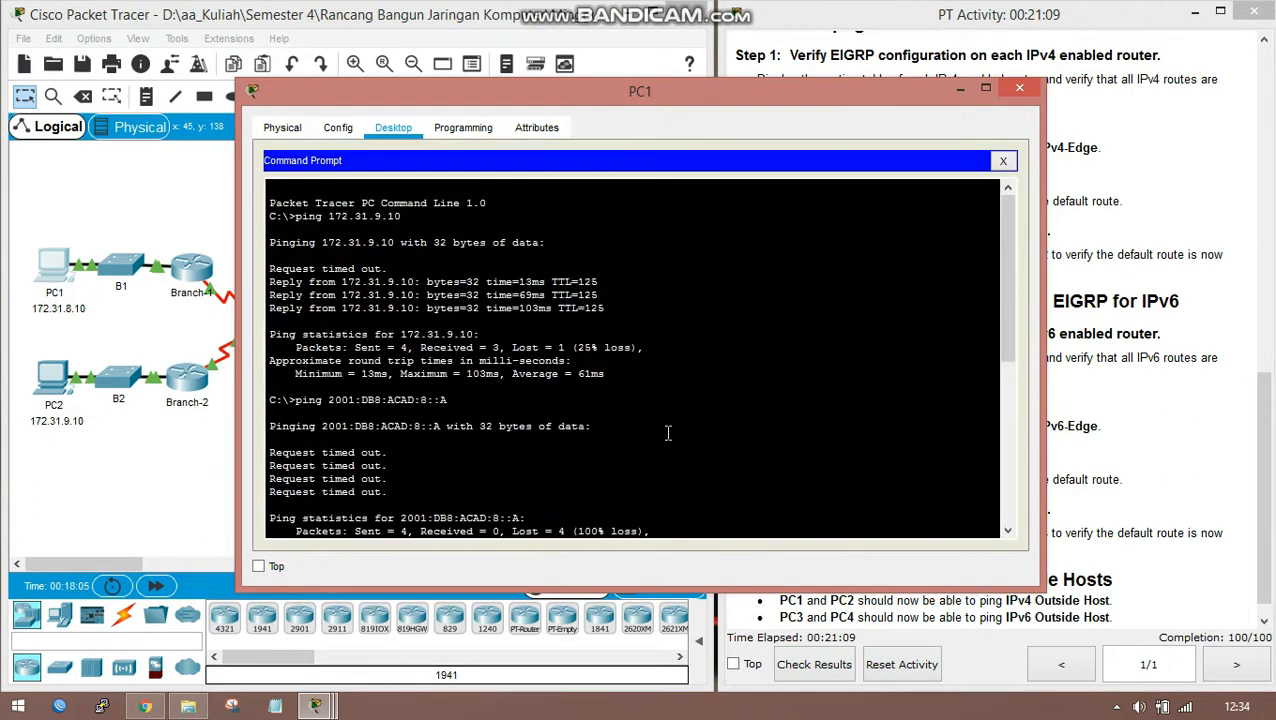
text(pi)
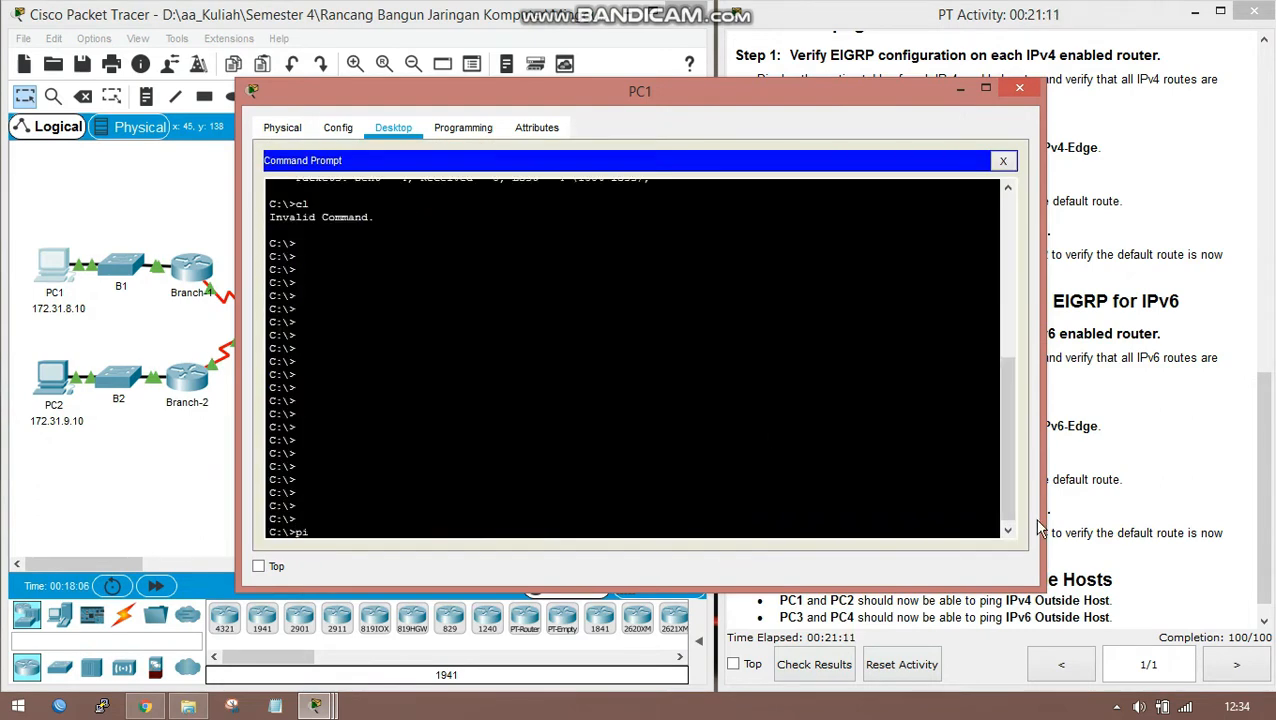
text(ng 172.31.9.10)
key(Return)
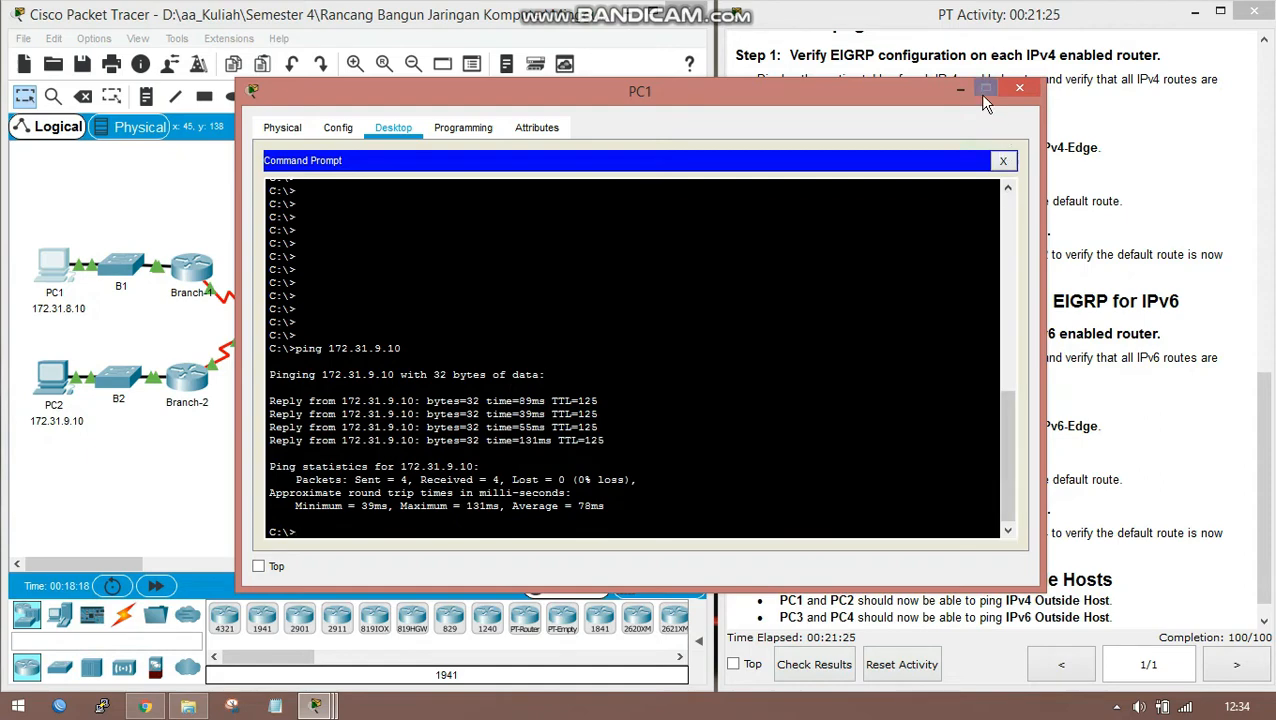
click(1019, 88)
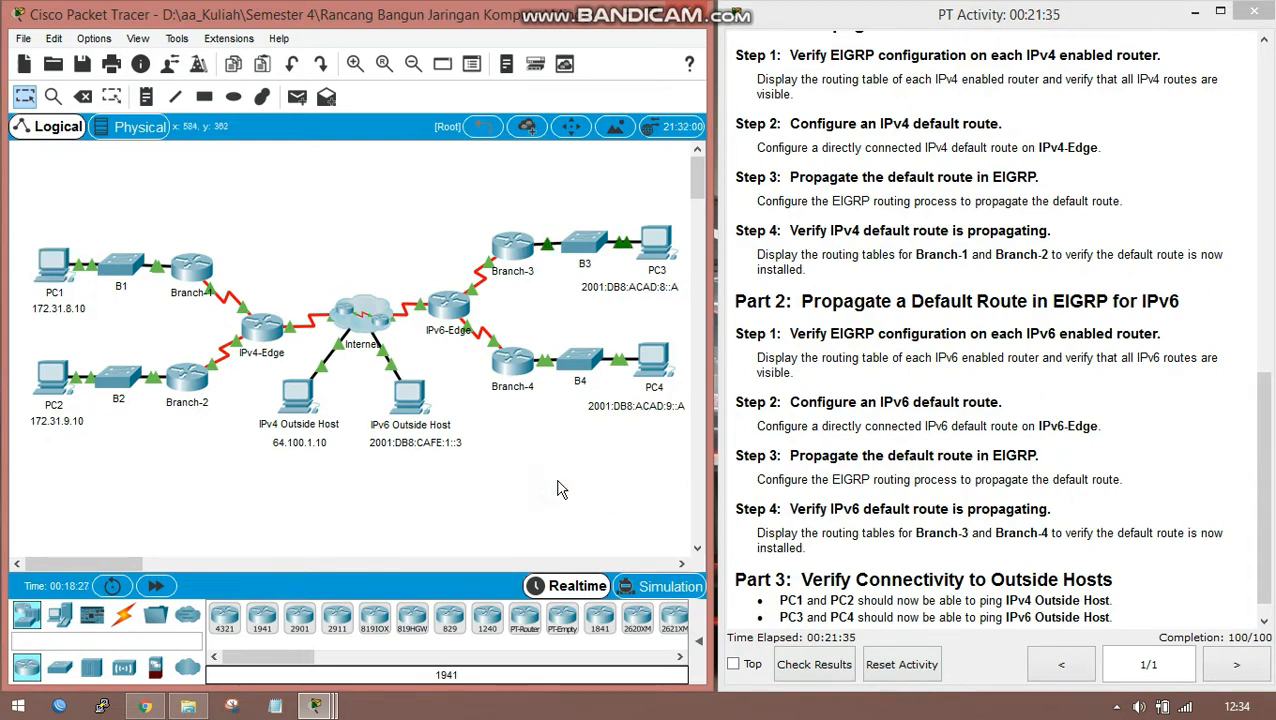
Step: Replace PC3's IP configuration with its command prompt, and reposition and narrow the window so the topology stays accessible
click(648, 240)
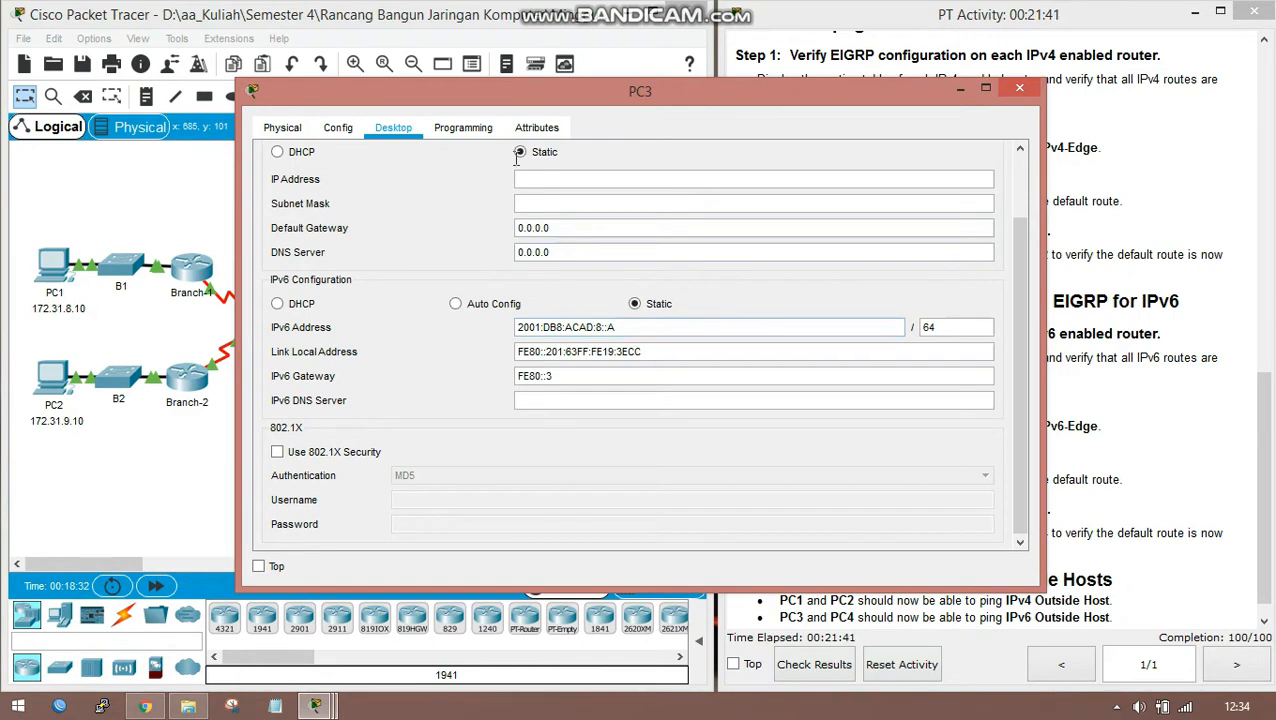
scroll(846, 280, up, 2)
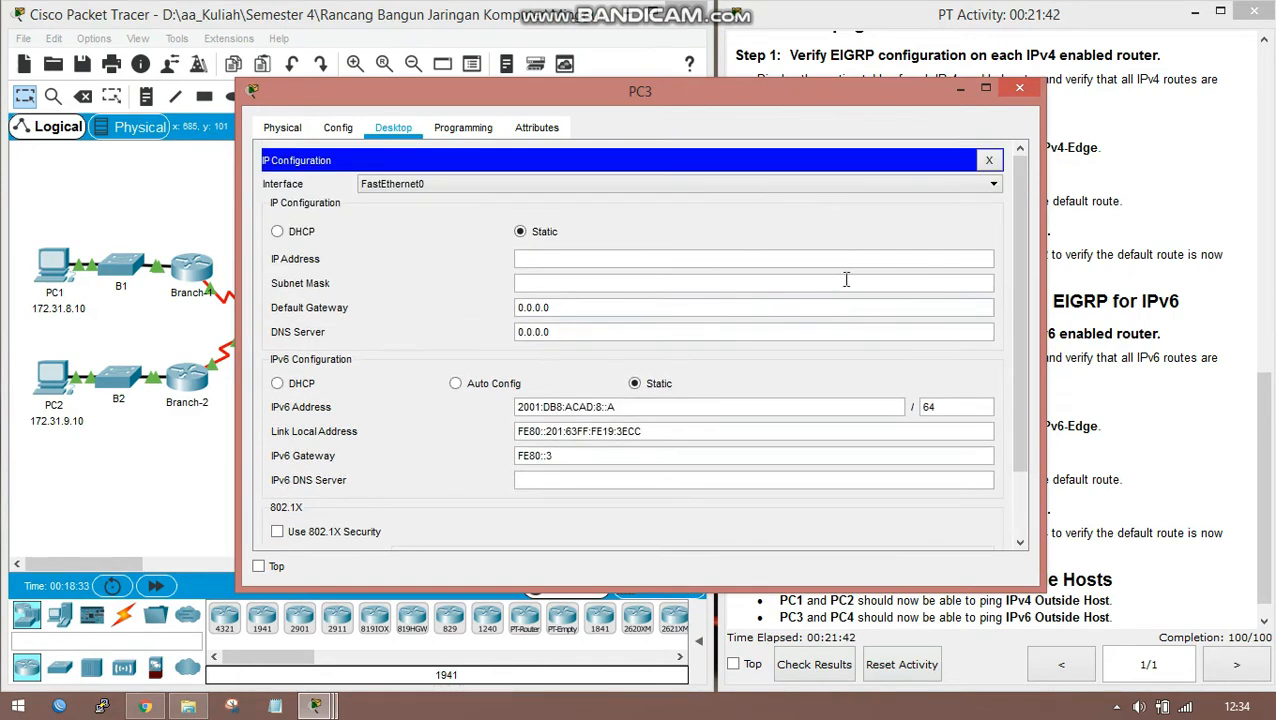
click(988, 162)
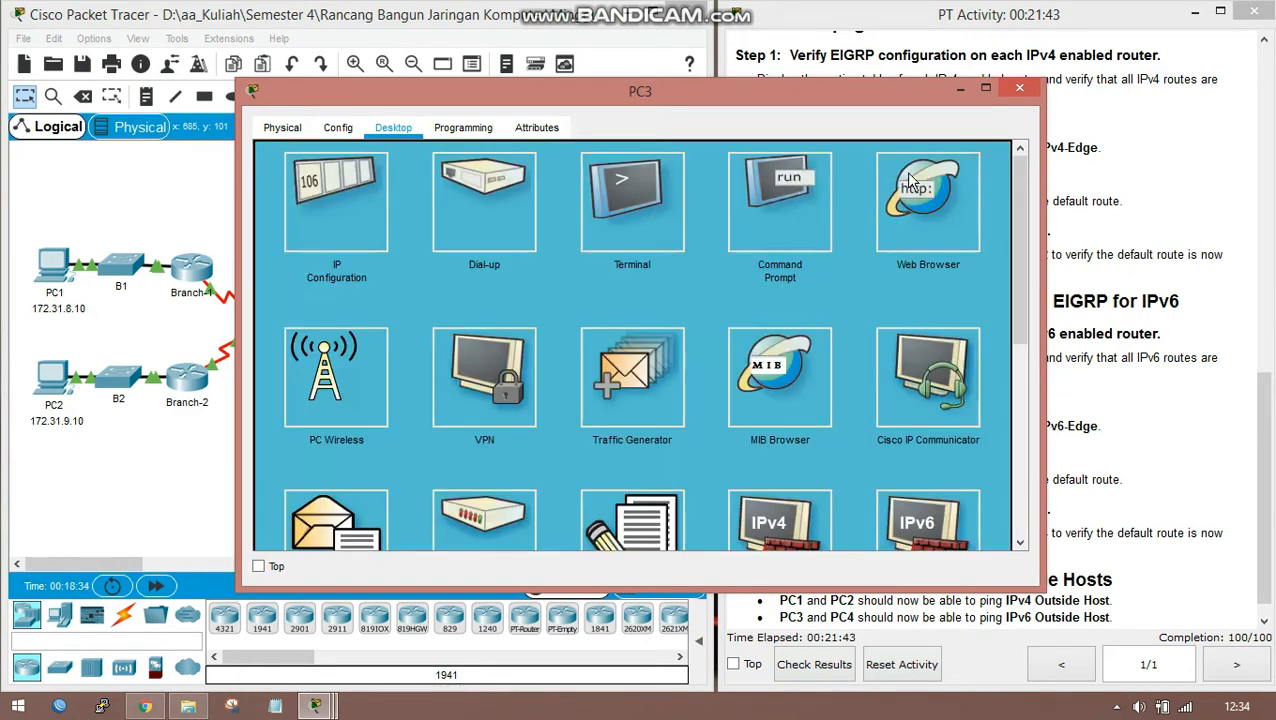
click(784, 247)
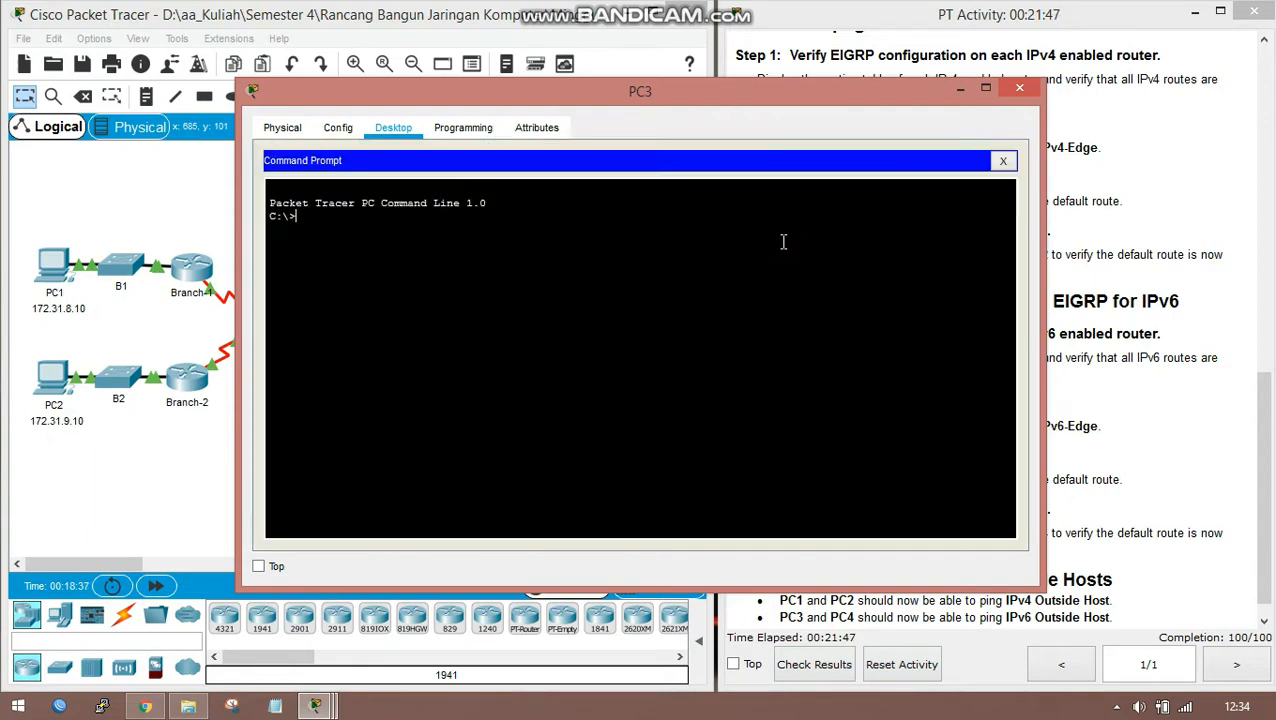
drag(630, 87, 451, 127)
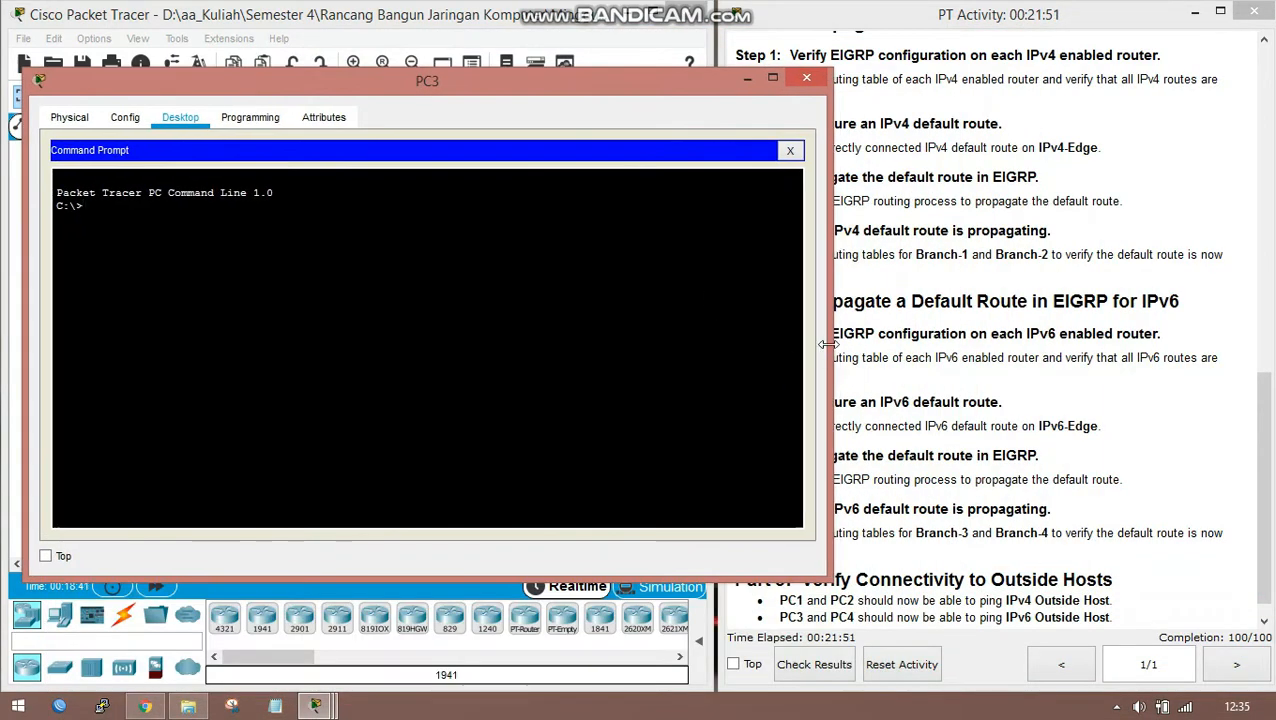
drag(820, 342, 528, 321)
click(648, 508)
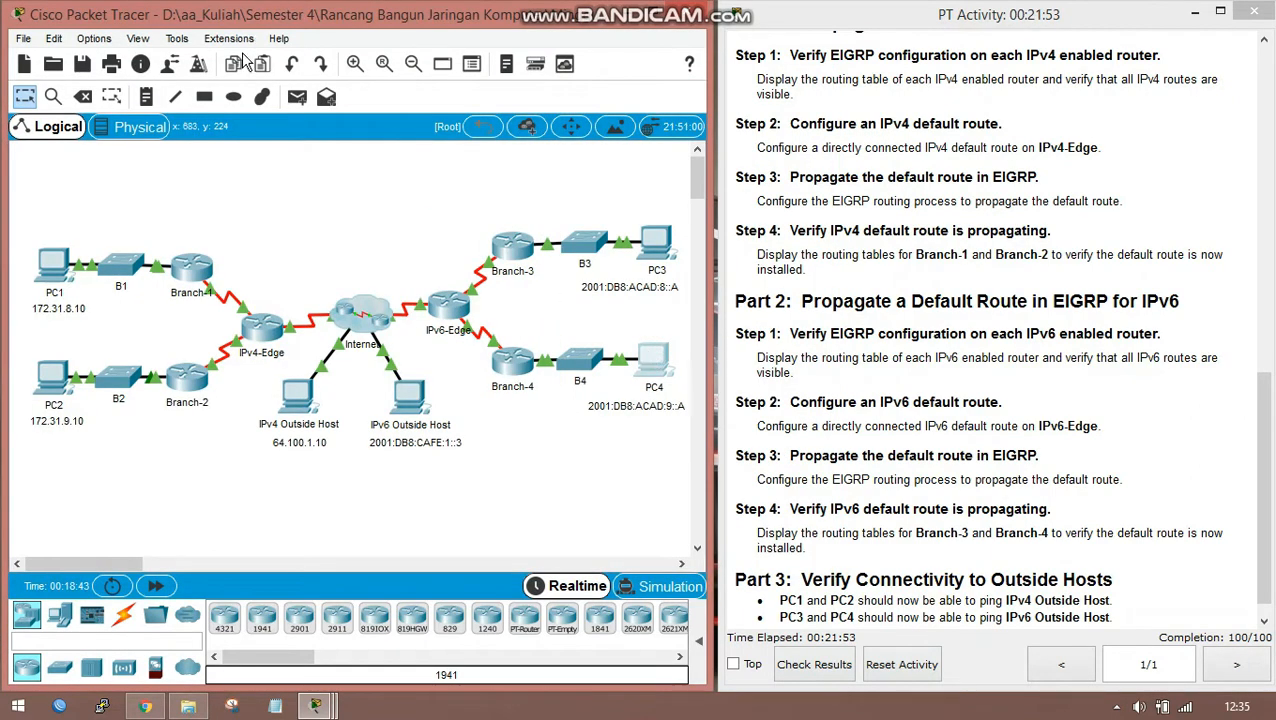
Step: Copy PC4's IPv6 address from its IP configuration and close PC4's window
click(652, 362)
click(393, 127)
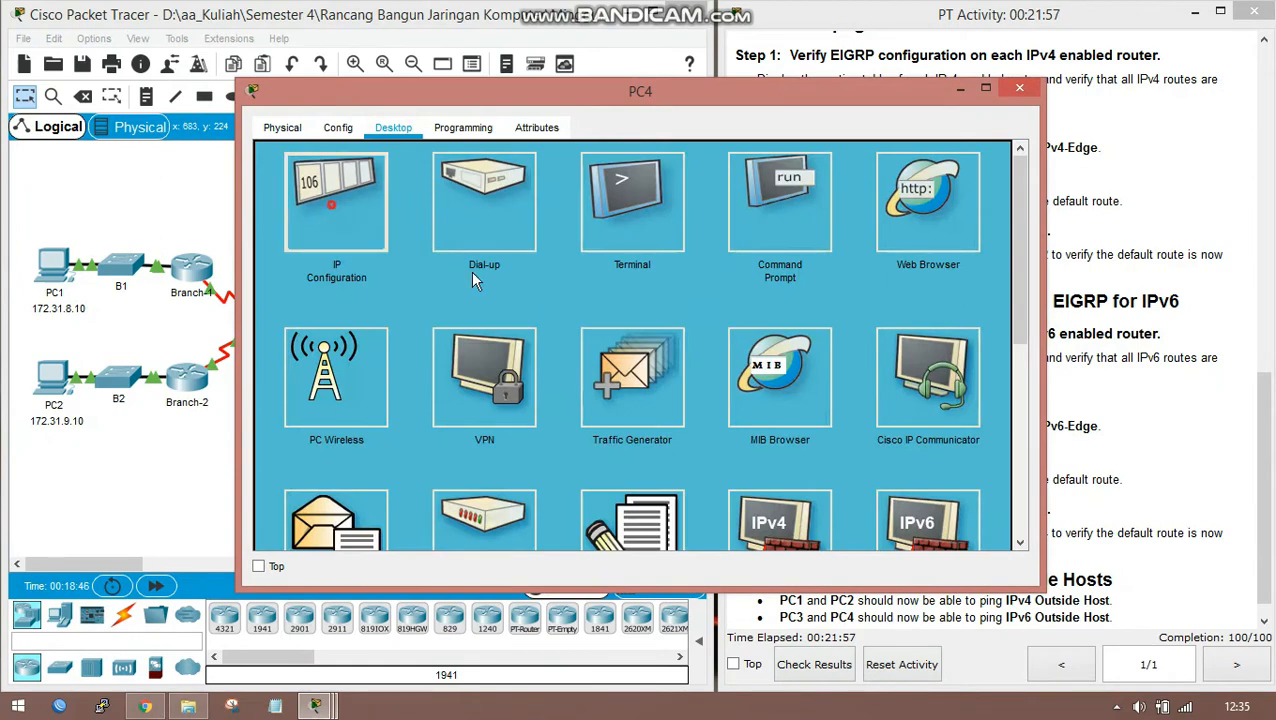
click(336, 200)
drag(657, 334, 515, 328)
right_click(540, 330)
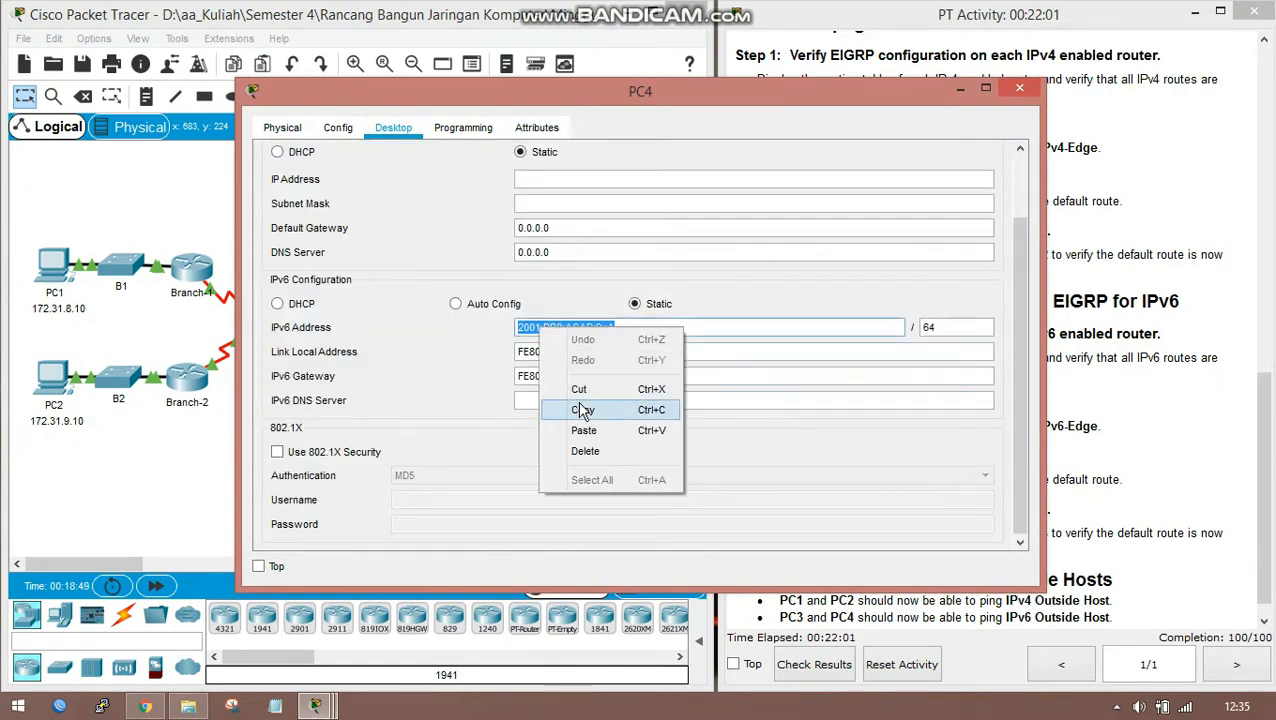
click(580, 410)
click(1028, 91)
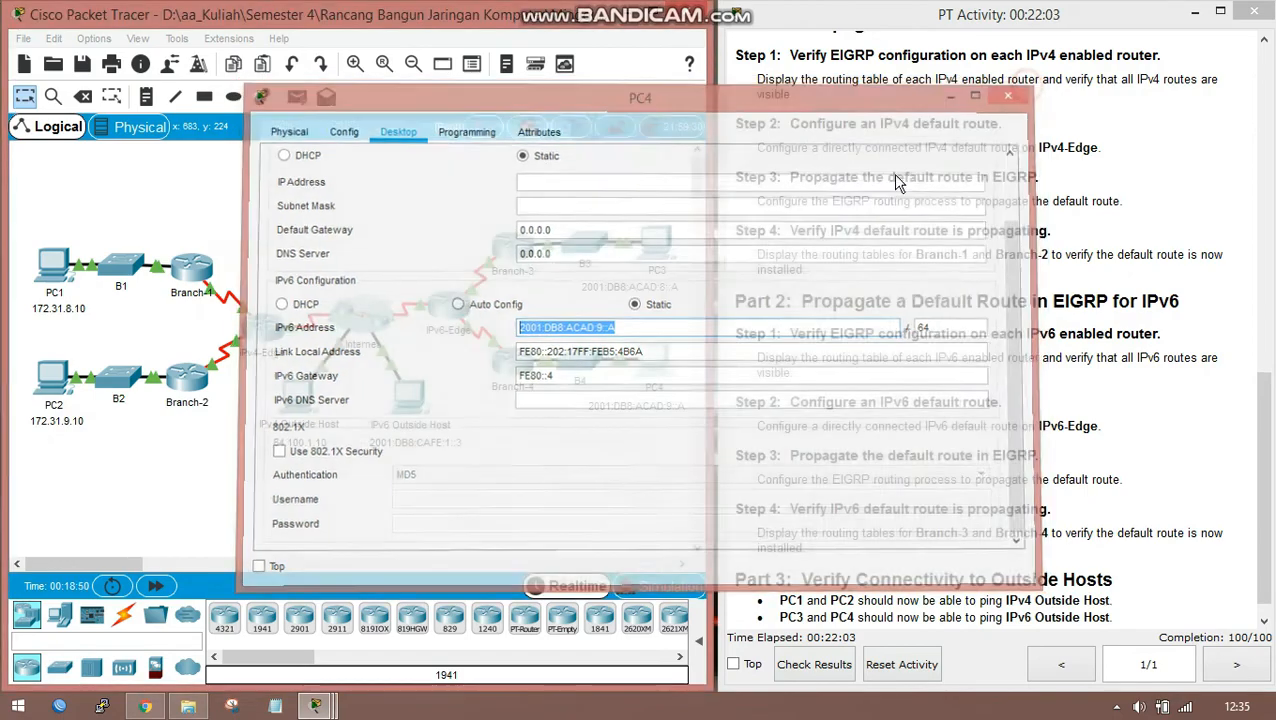
Step: Ping PC4 at 2001:DB8:ACAD:9::A from PC3's command prompt and minimize PC3's window
mouse_move(316, 706)
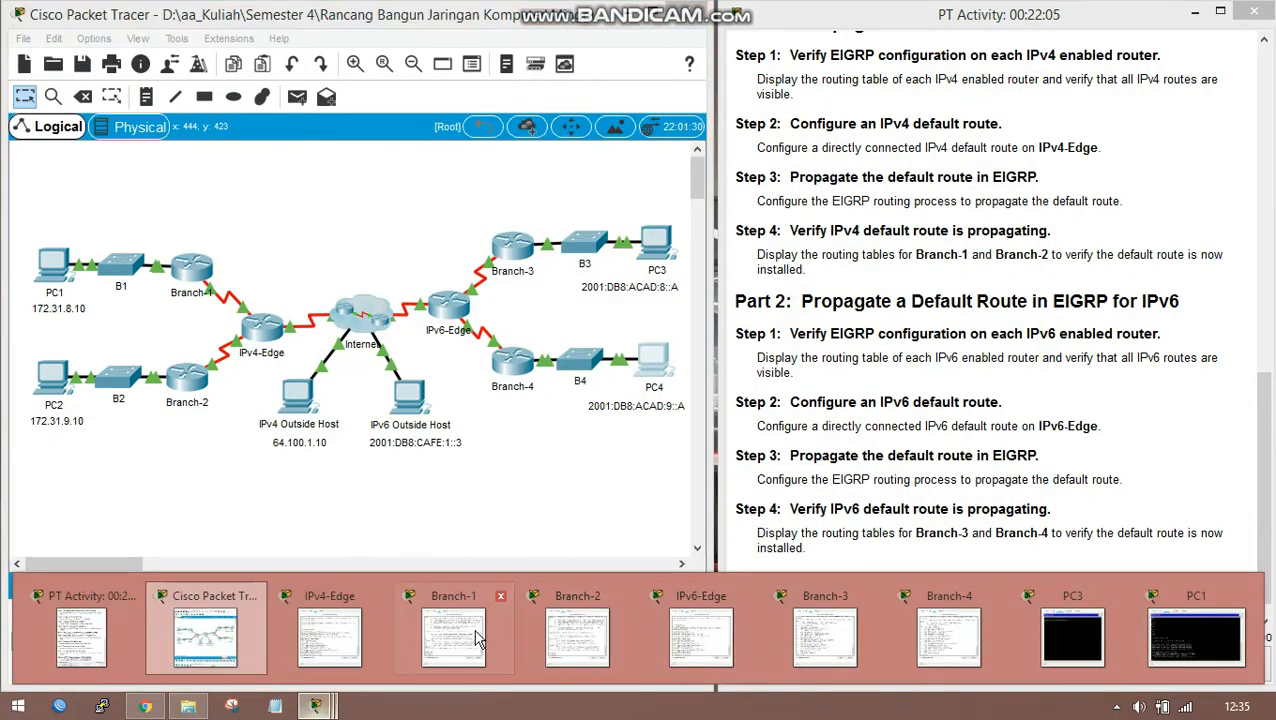
mouse_move(480, 640)
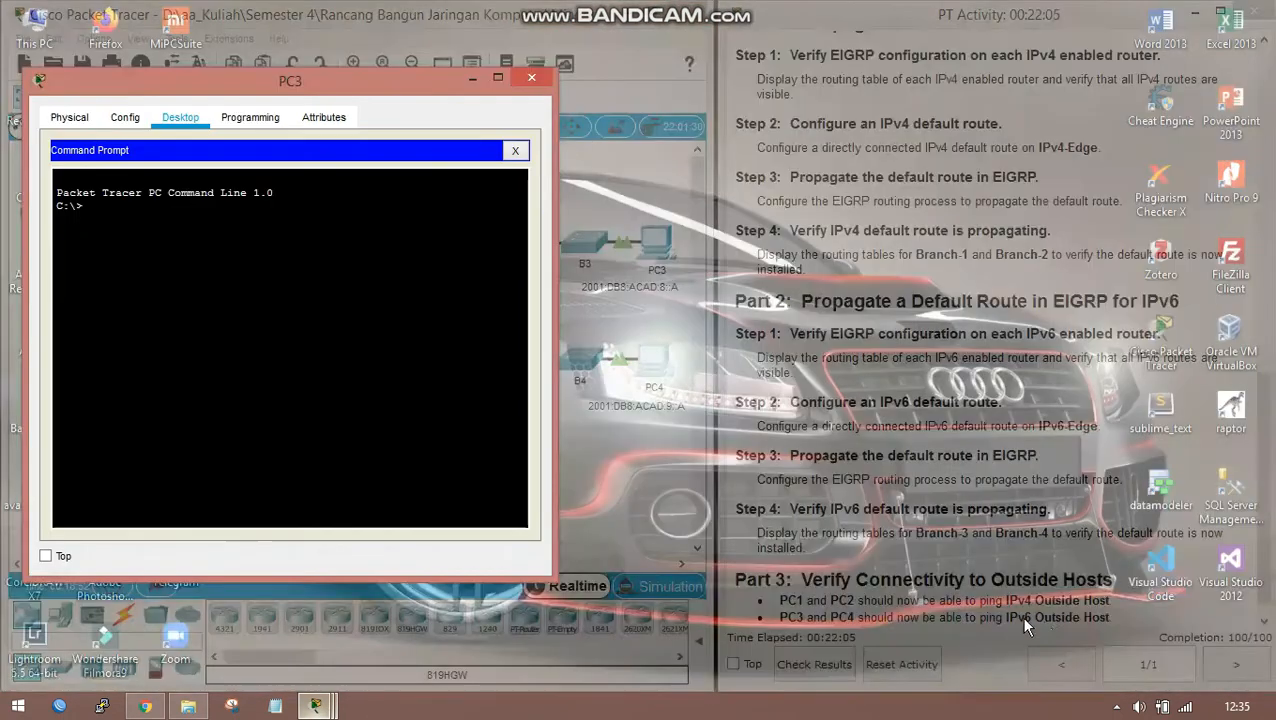
click(1030, 625)
text(p)
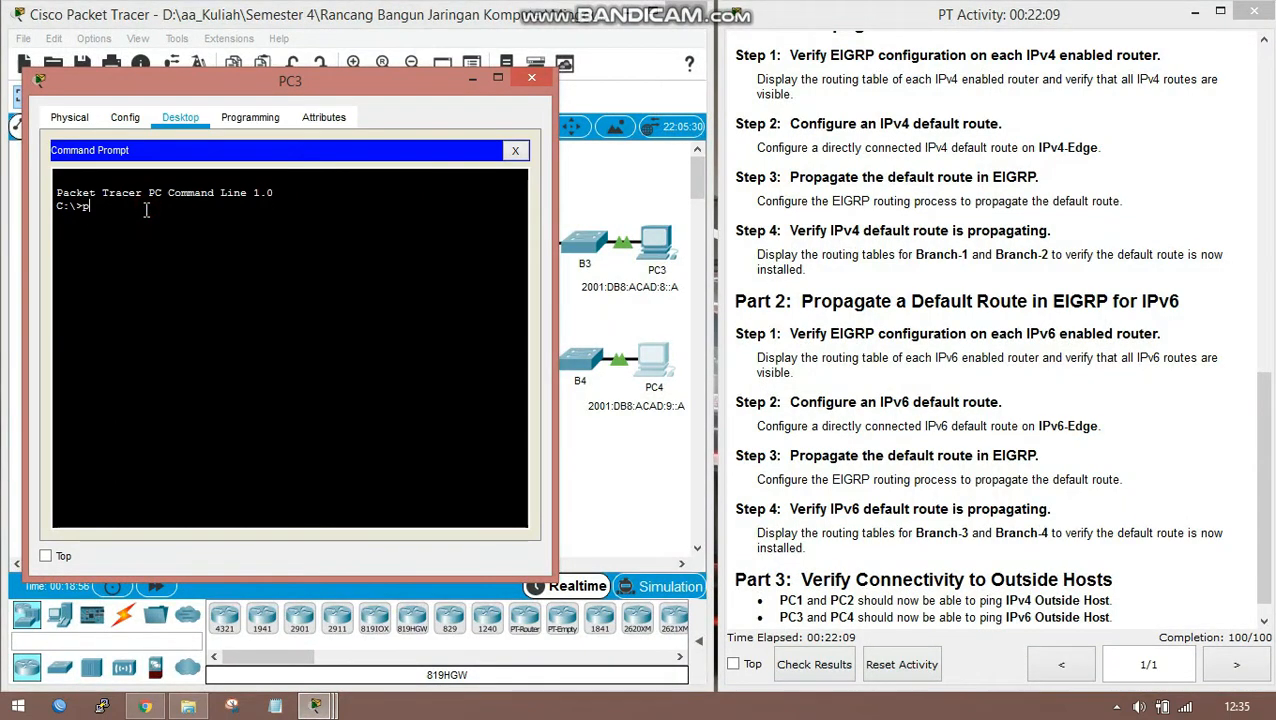
text(ing)
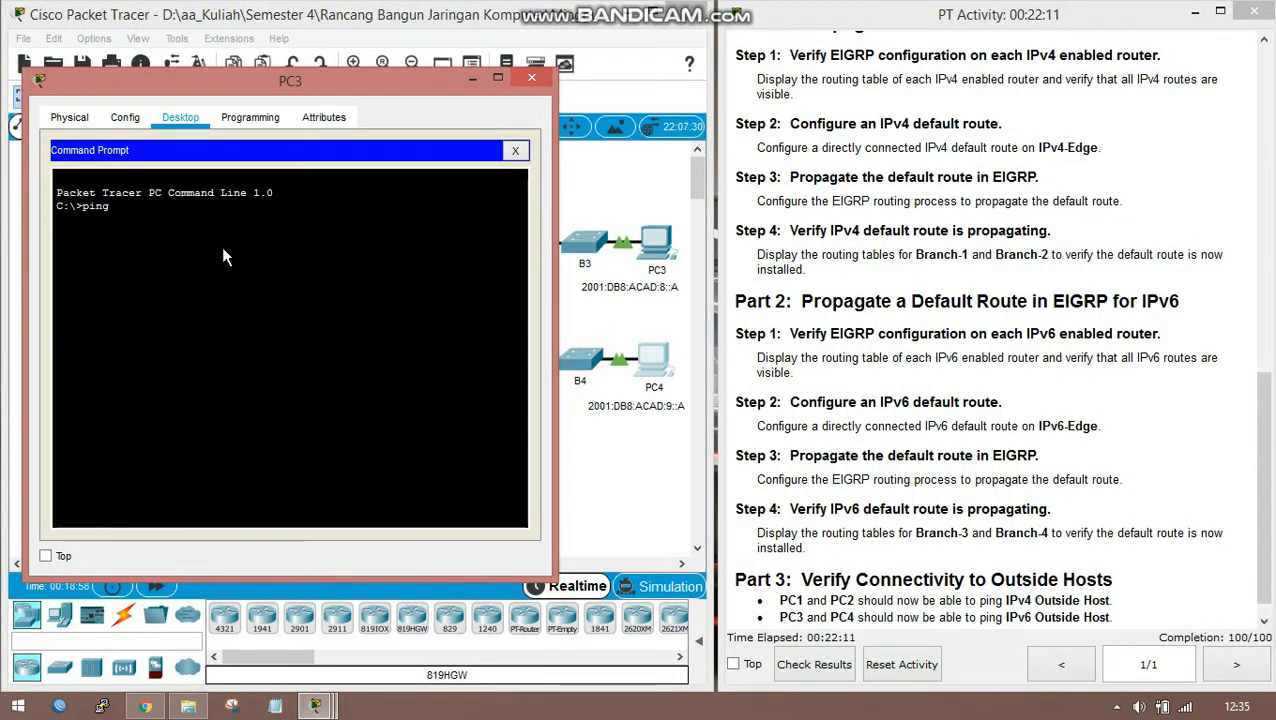
right_click(146, 209)
click(188, 244)
key(Return)
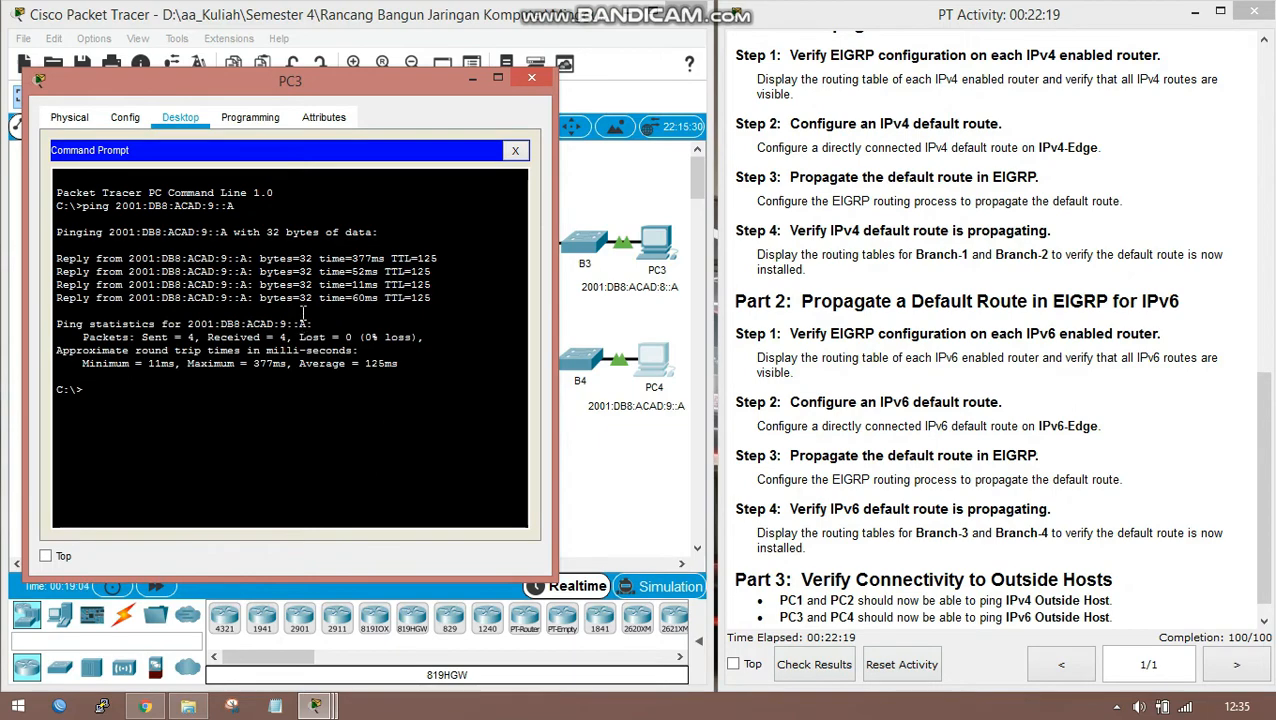
click(478, 75)
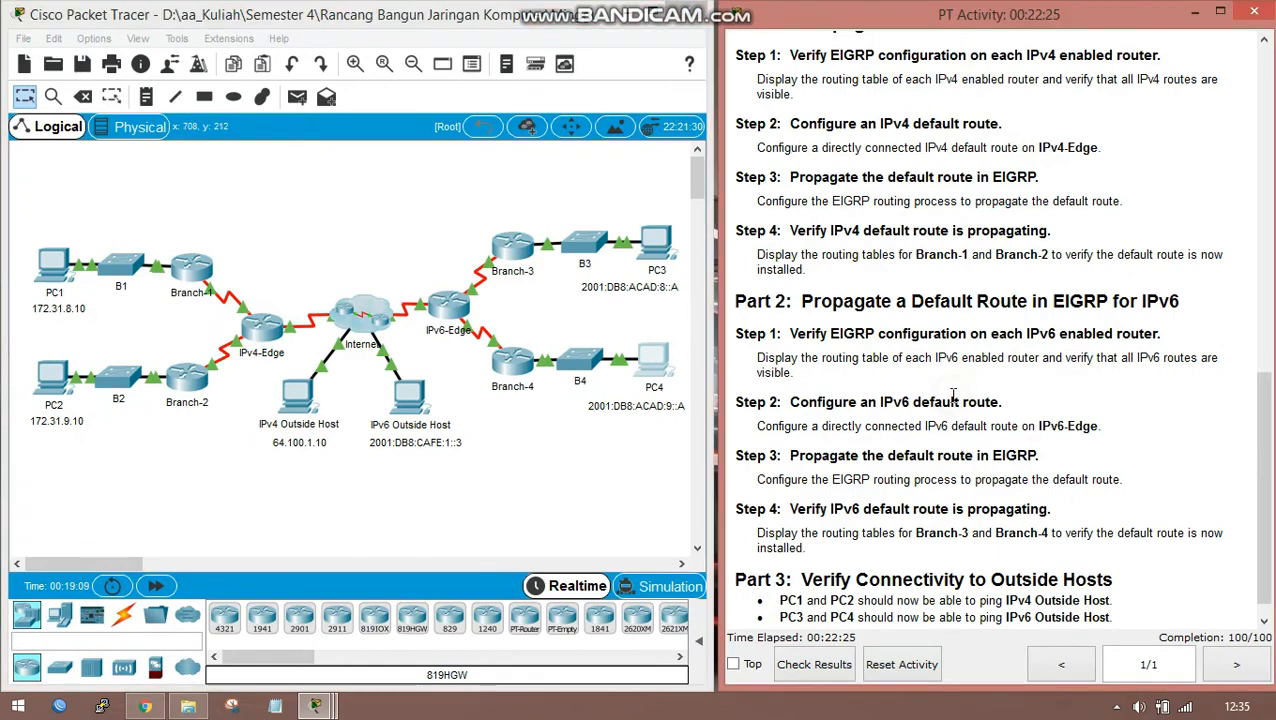
Step: Check the activity results including the assessment items, close the results, and stretch the activity instructions window to nearly full height
scroll(950, 400, up, 10)
scroll(955, 403, up, 2)
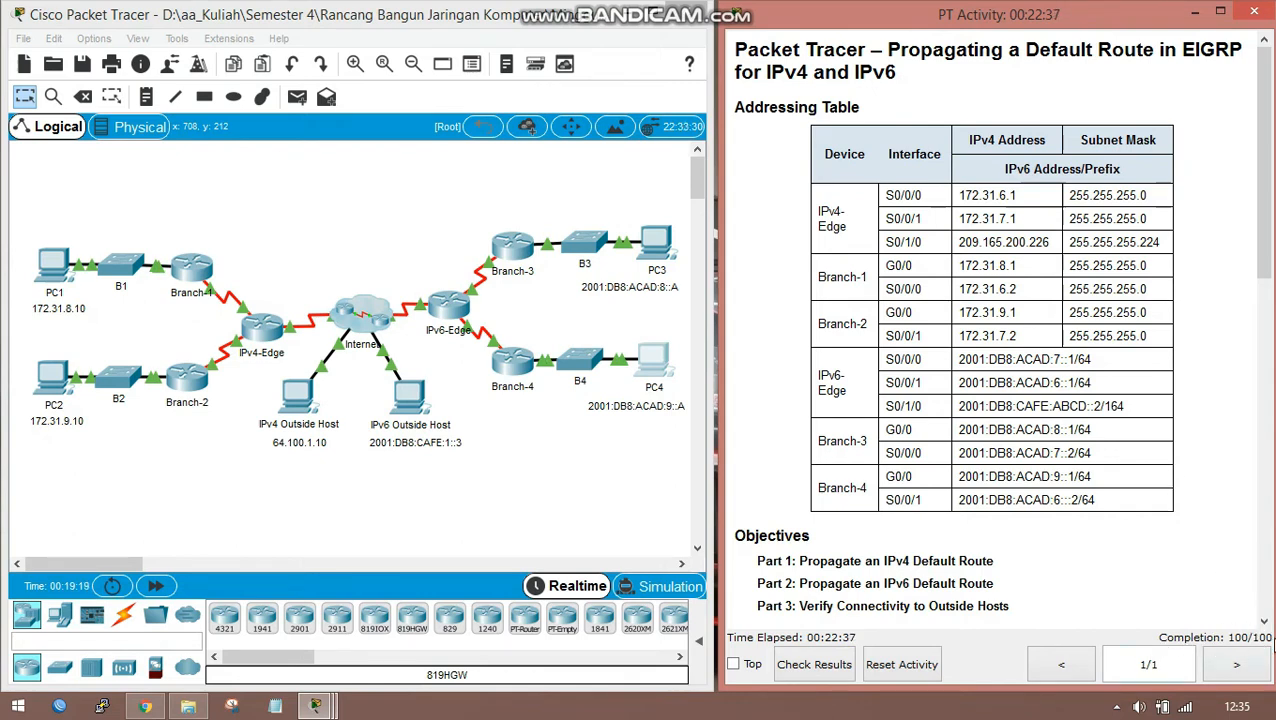
click(812, 665)
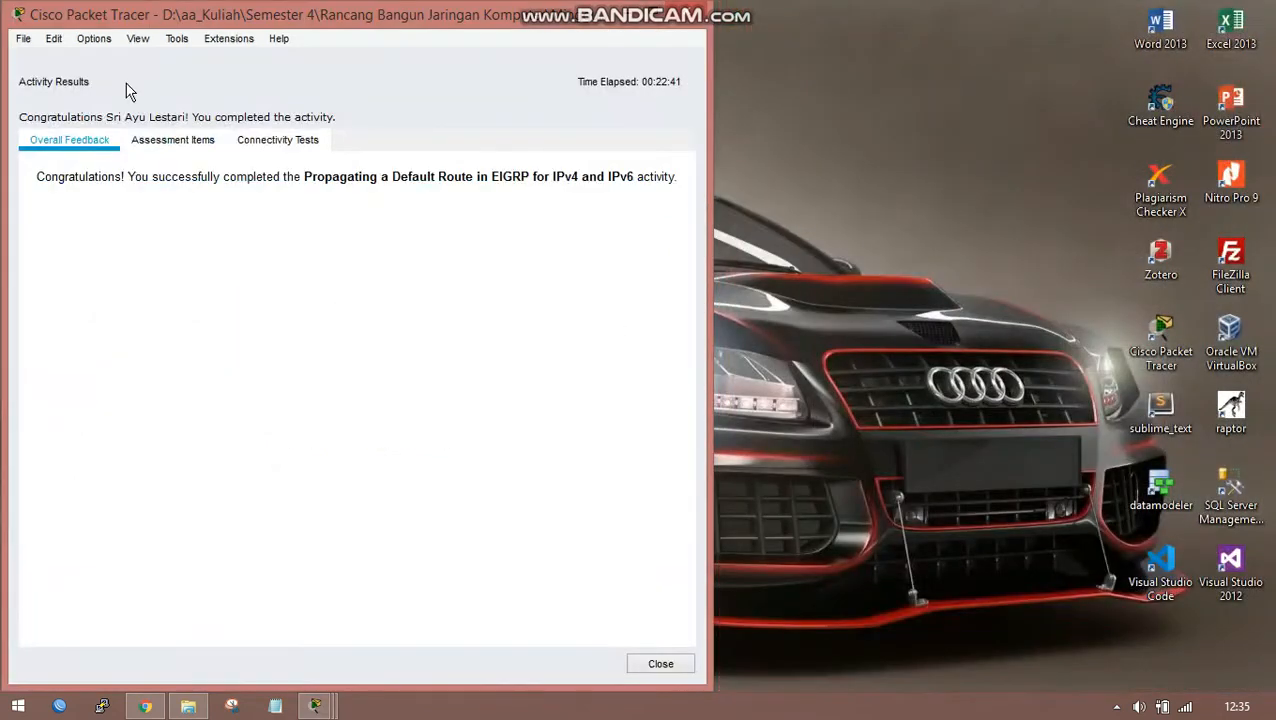
click(190, 141)
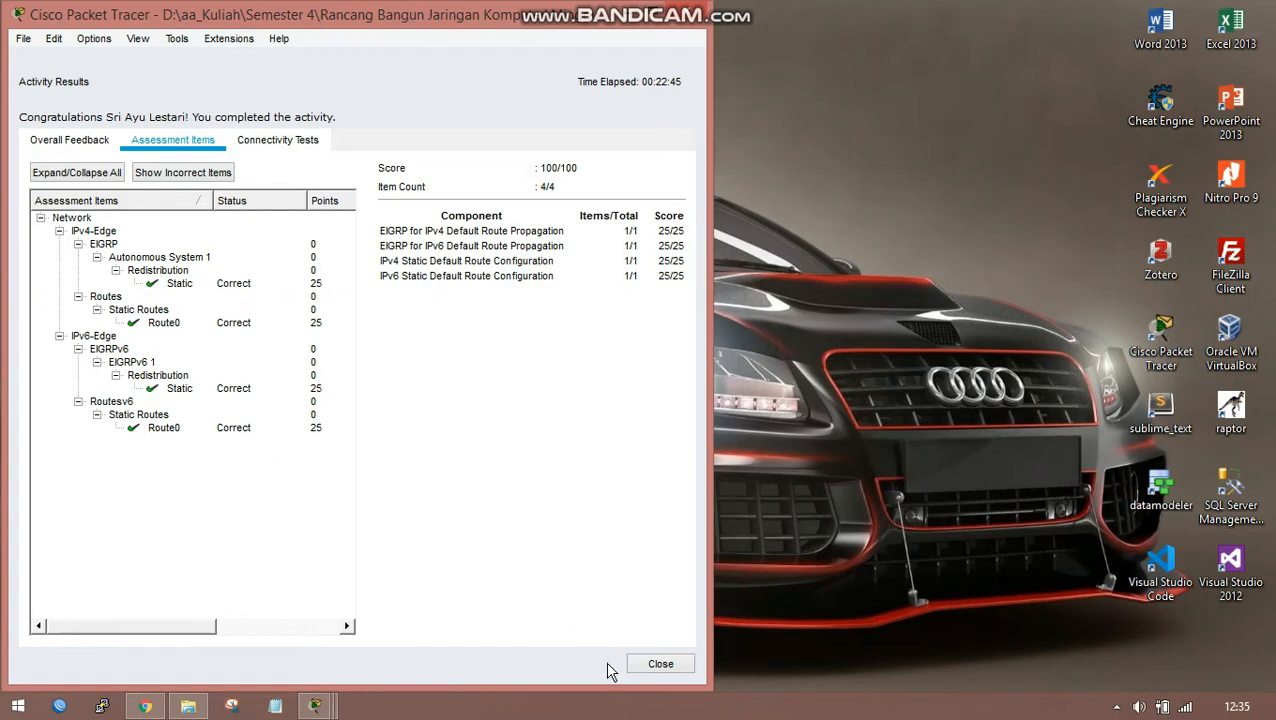
click(661, 664)
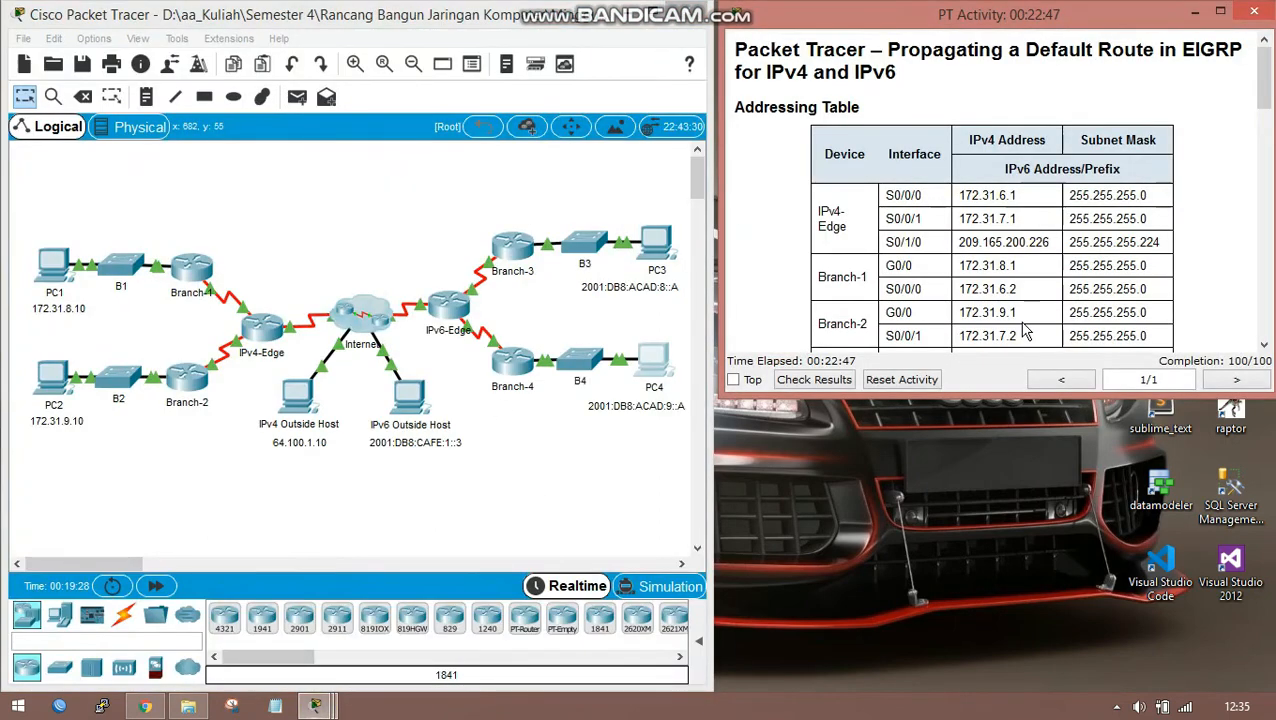
drag(1004, 397, 994, 681)
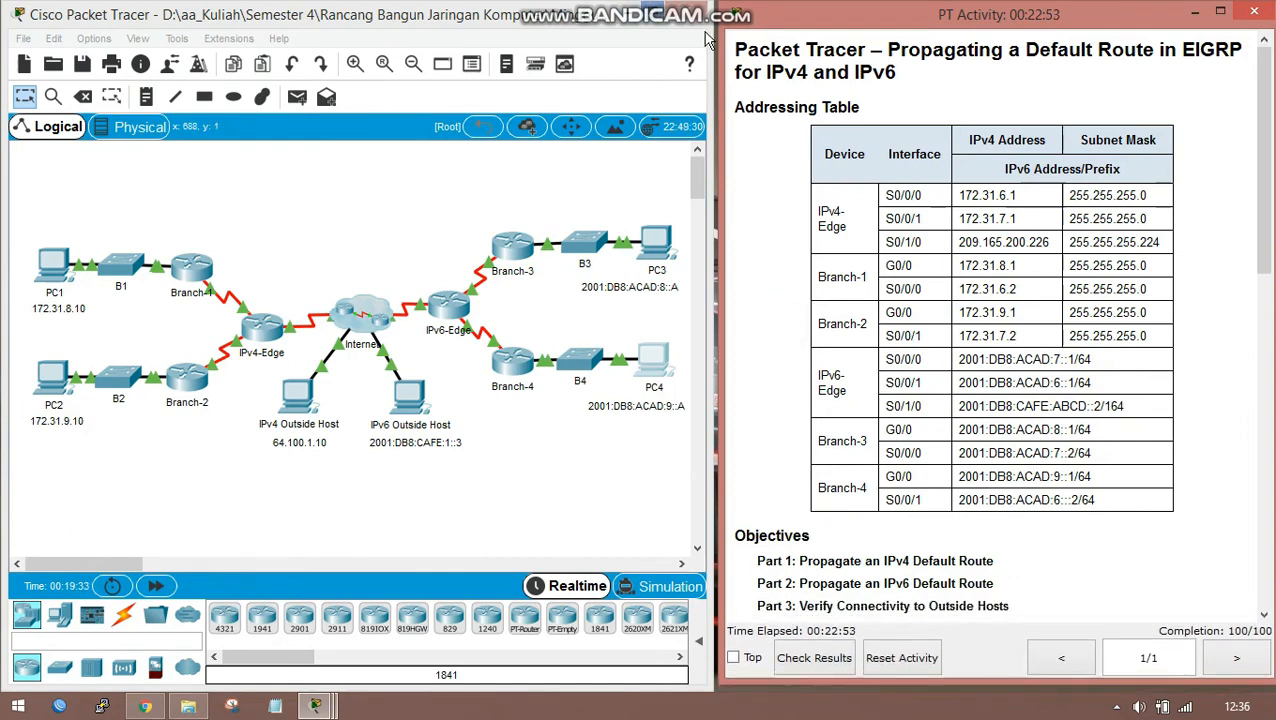